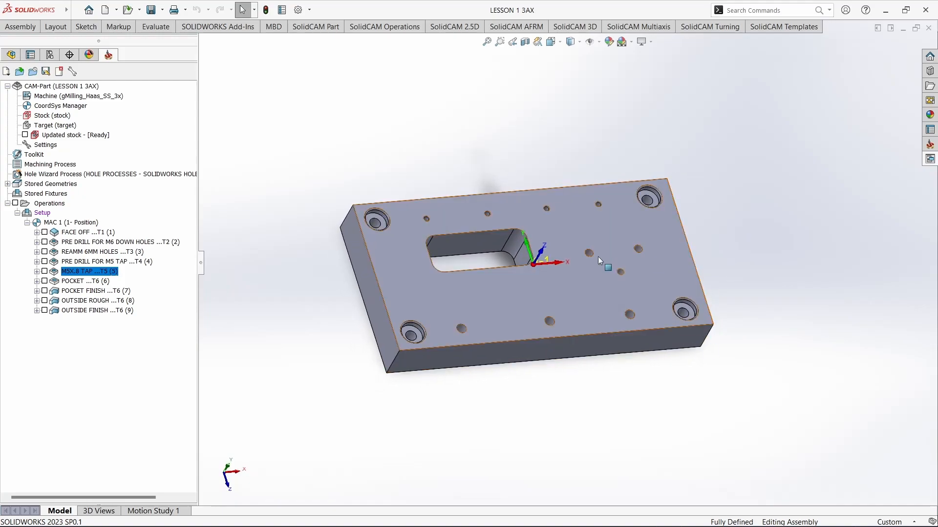
Examine the plate's counterbored corner holes, small holes and through pocket from several viewing angles.
scroll(390, 260, "down", 2)
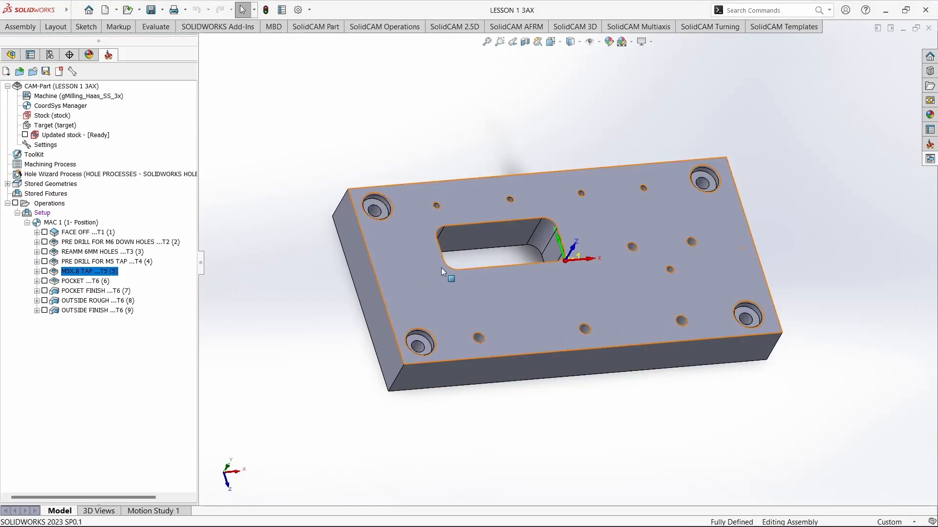
middle_click_drag(452, 155, 464, 140)
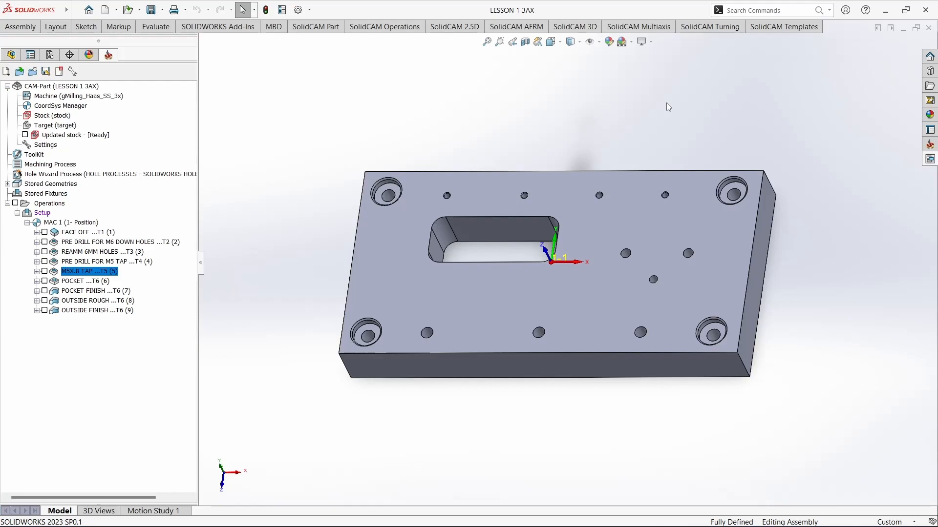
middle_click_drag(526, 341, 746, 285)
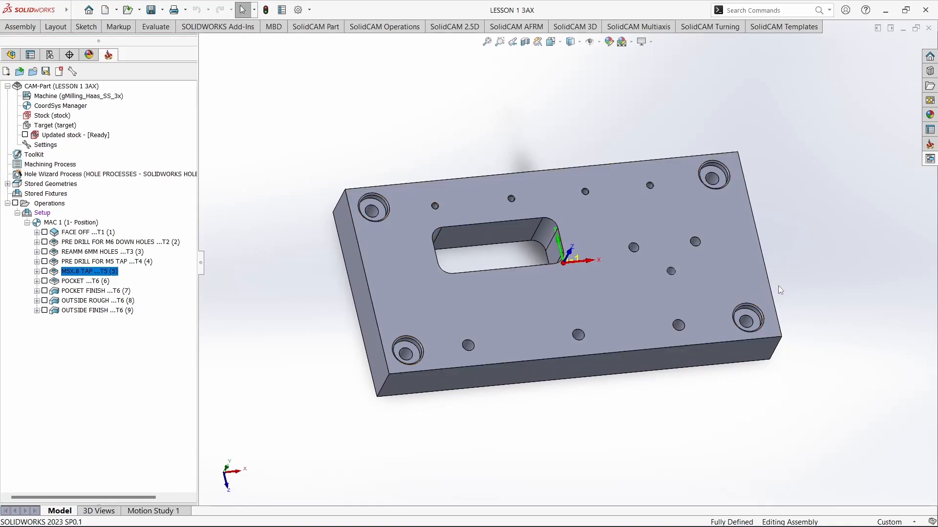
scroll(778, 285, "down", 1)
middle_click_drag(621, 364, 632, 386)
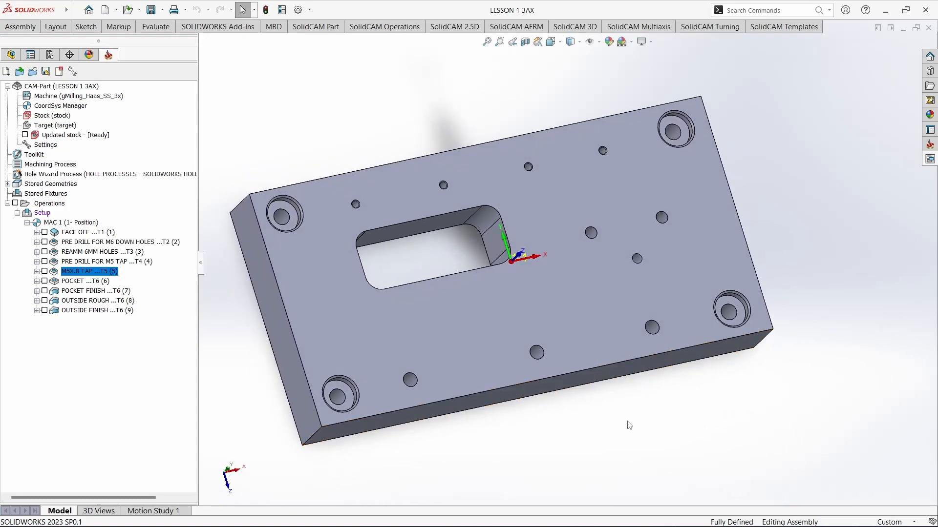
scroll(519, 390, "down", 2)
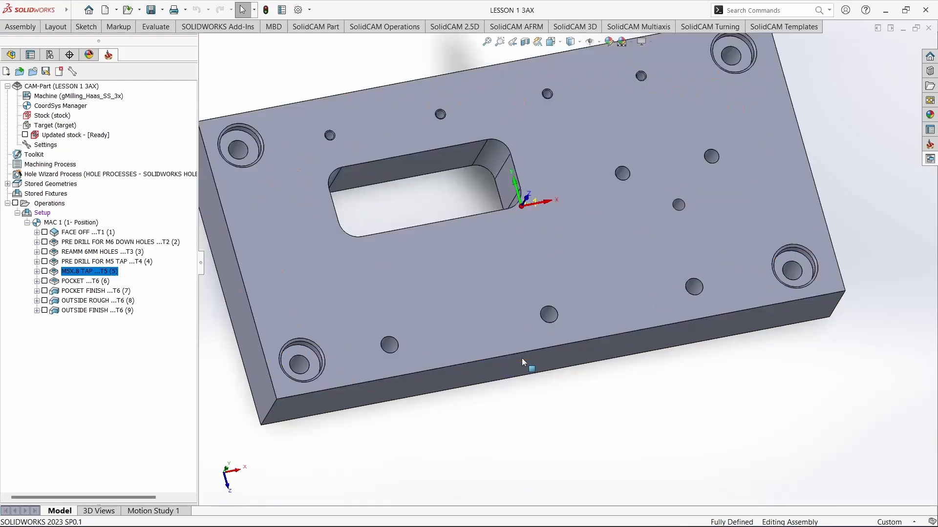
scroll(518, 391, "up", 3)
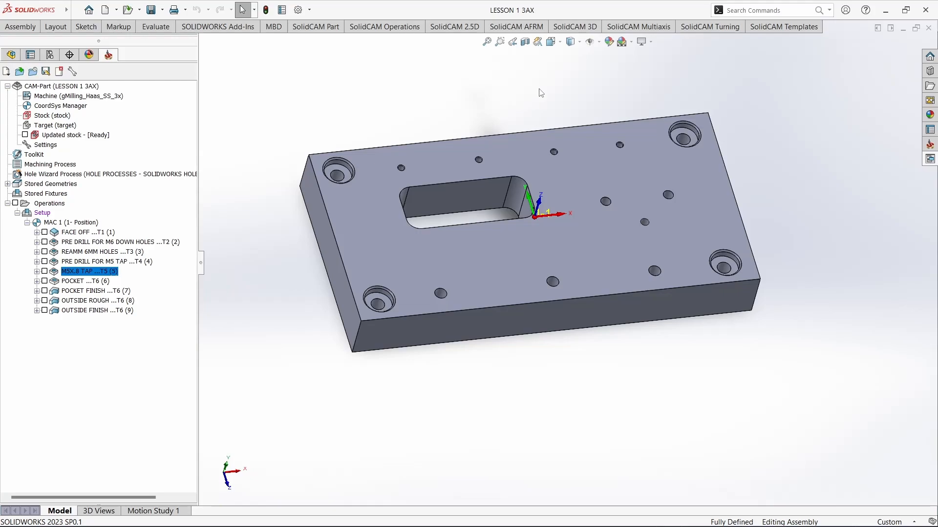
scroll(453, 128, "down", 1)
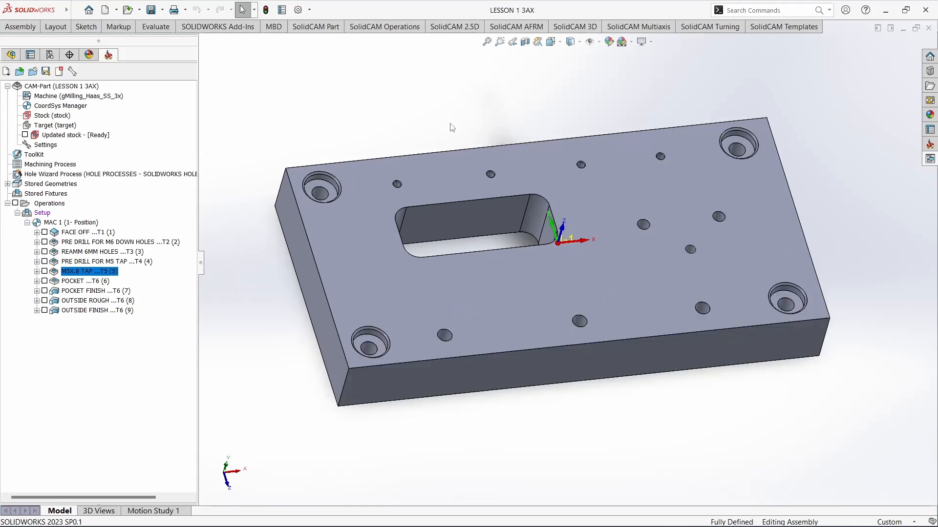
scroll(451, 122, "down", 1)
middle_click_drag(452, 123, 429, 130)
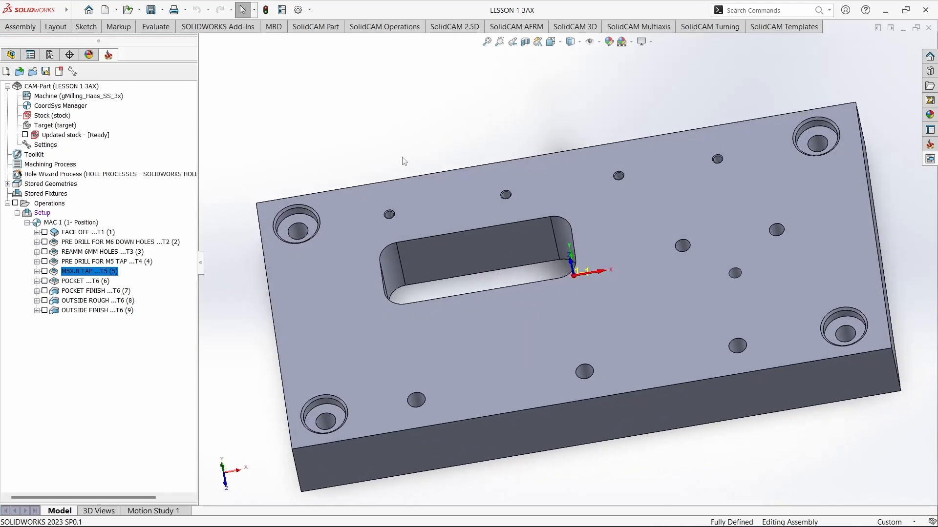
middle_click_drag(382, 141, 398, 129)
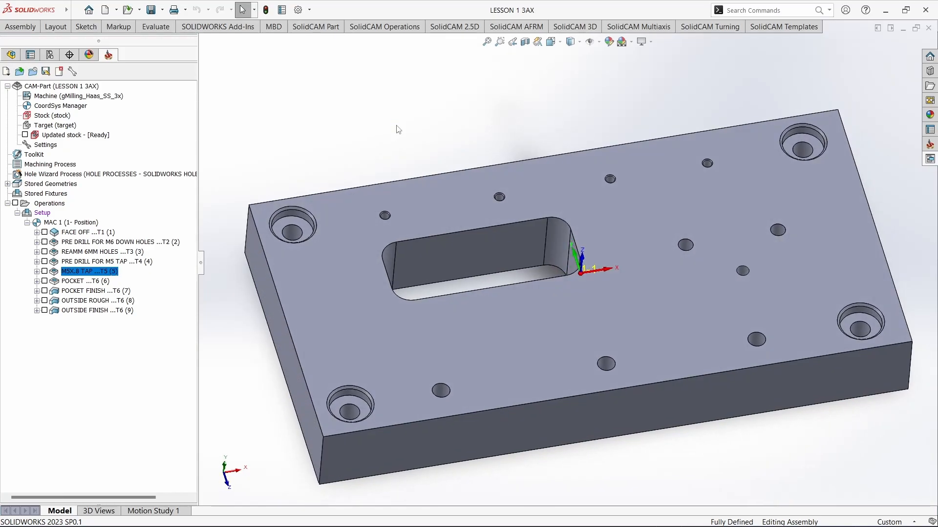
middle_click_drag(398, 129, 416, 193)
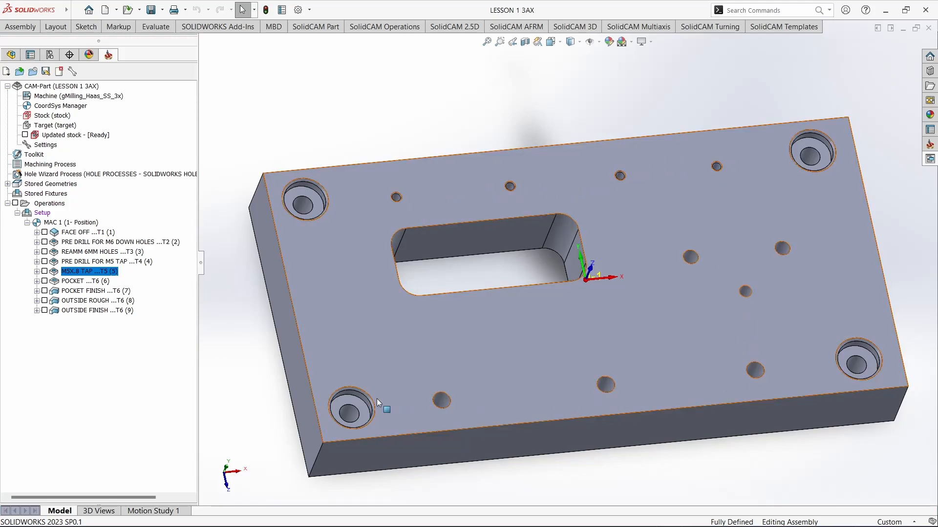
middle_click_drag(570, 326, 559, 297)
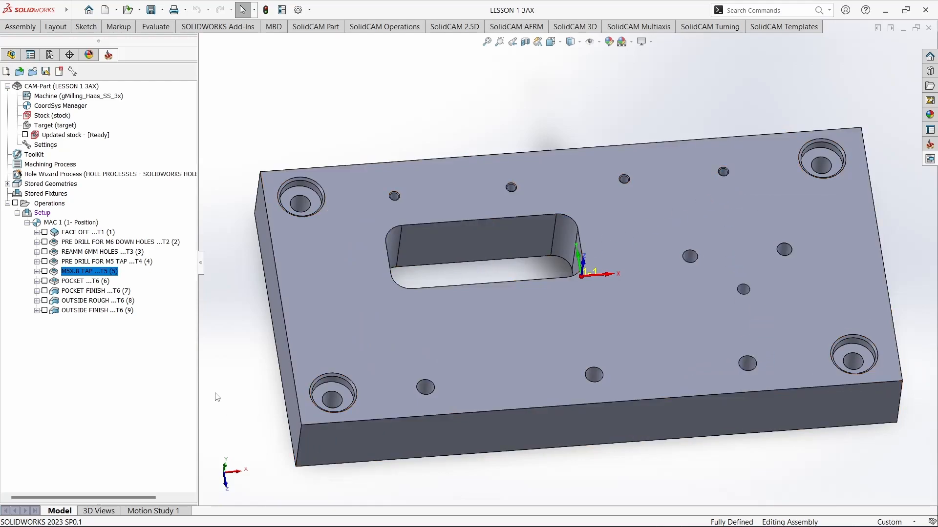
middle_click_drag(442, 277, 452, 294)
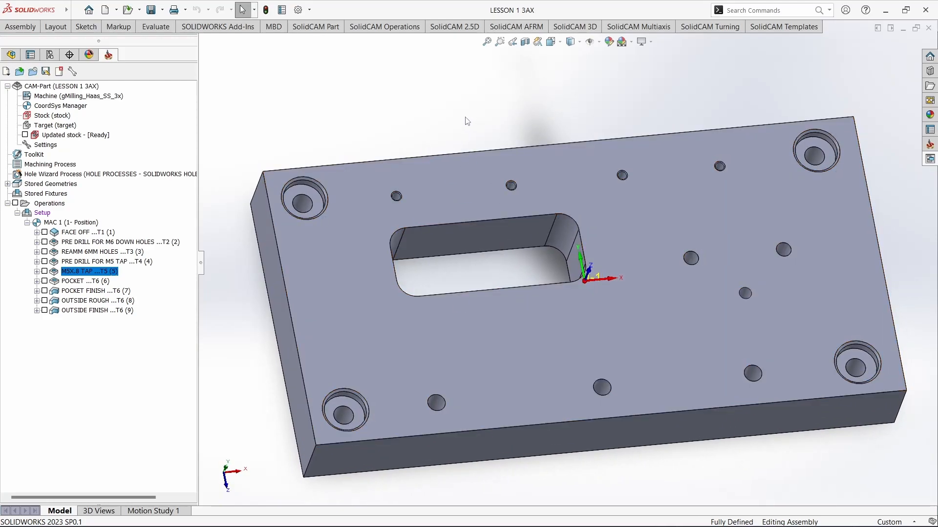
scroll(465, 121, "down", 2)
scroll(451, 121, "up", 3)
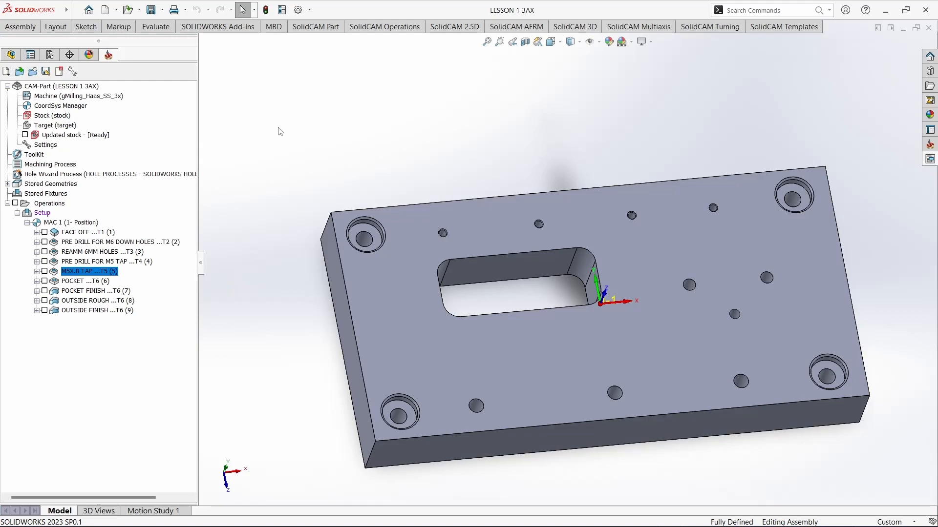
Review the milling part data of the LESSON 1 3AX CAM-Part and close it.
double_click(64, 87)
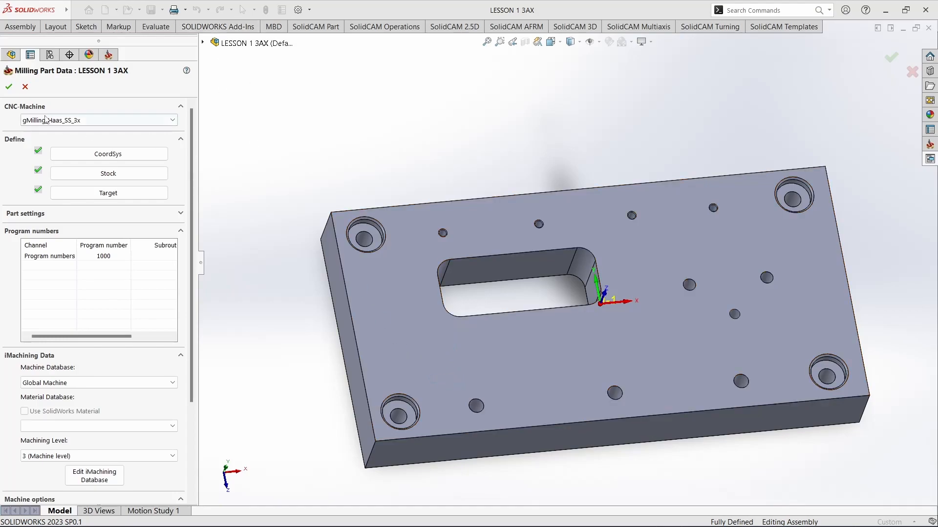
left_click(9, 86)
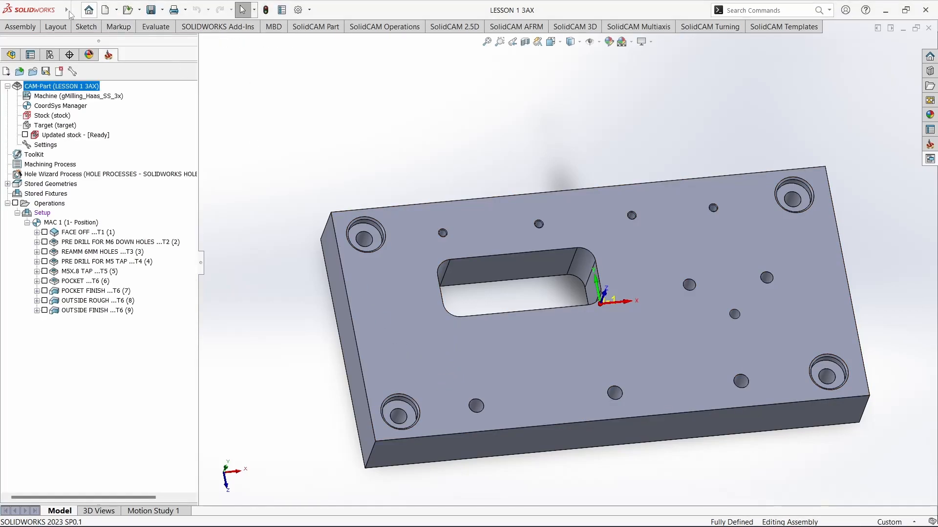
Try to start a new Milling CAM-Part.
mouse_move(68, 11)
left_click(138, 11)
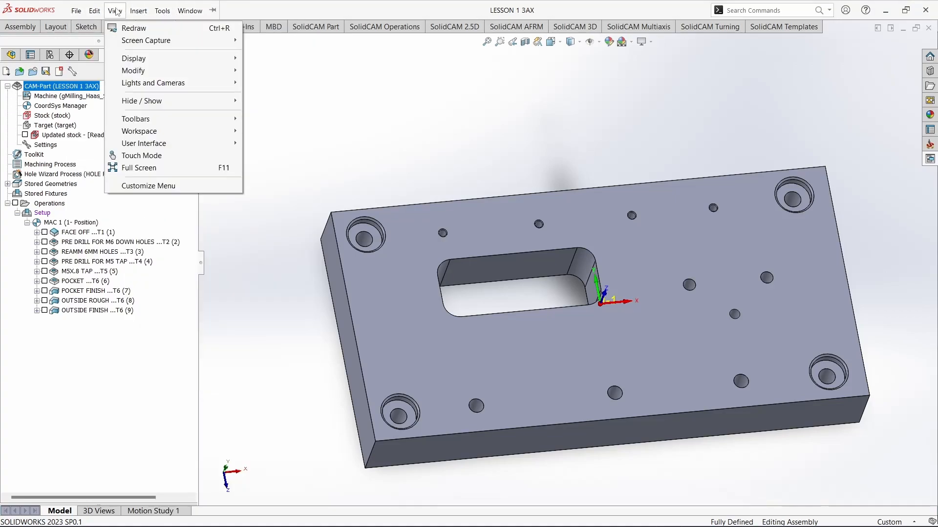
mouse_move(163, 11)
mouse_move(202, 66)
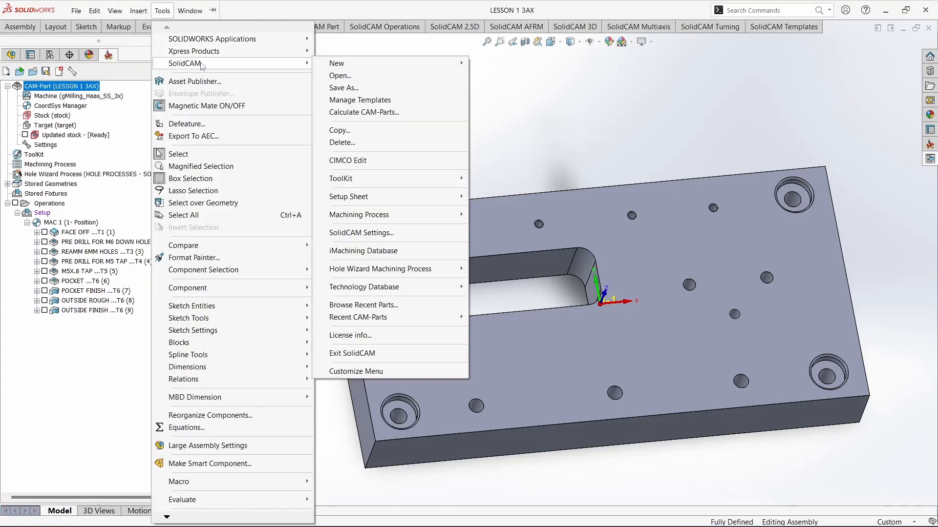
mouse_move(371, 63)
left_click(497, 65)
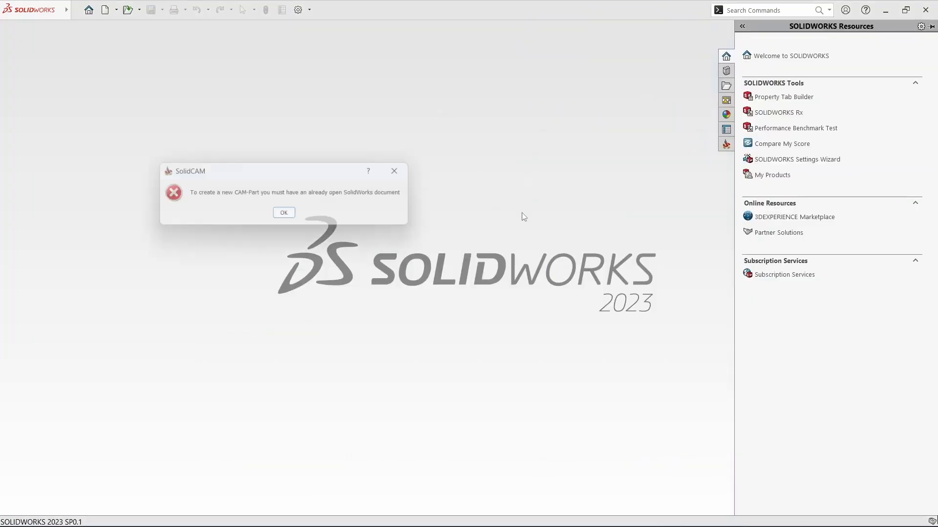
left_click(290, 218)
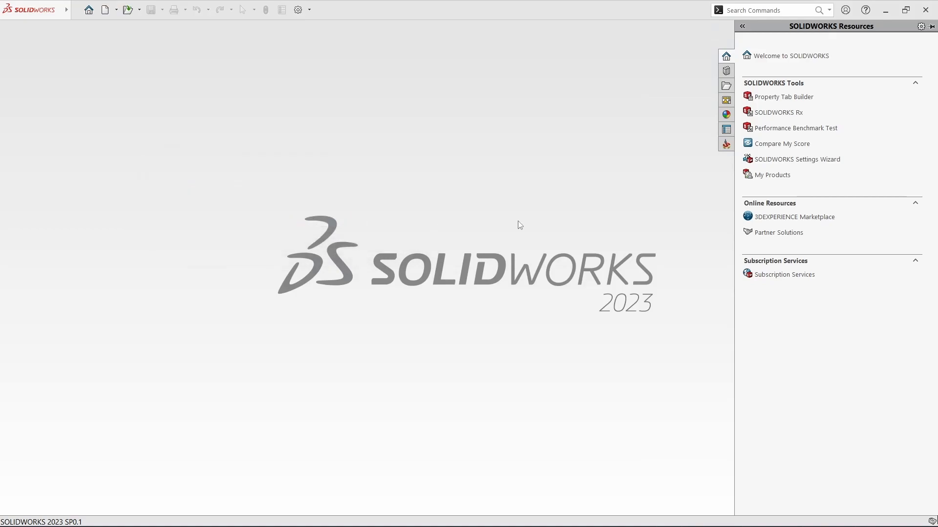
Reopen LESSON 1 3AX.prz from the recent CAM-Parts.
left_click(76, 11)
left_click(477, 173)
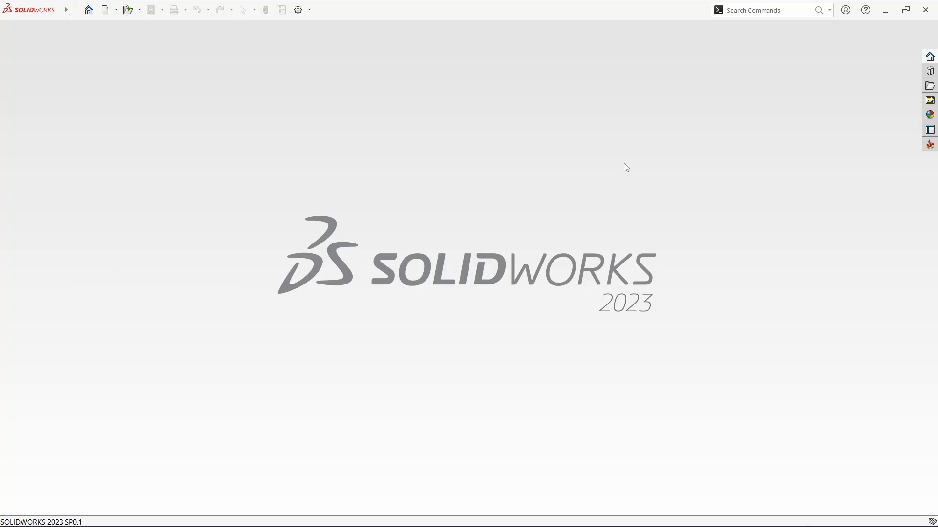
left_click(930, 145)
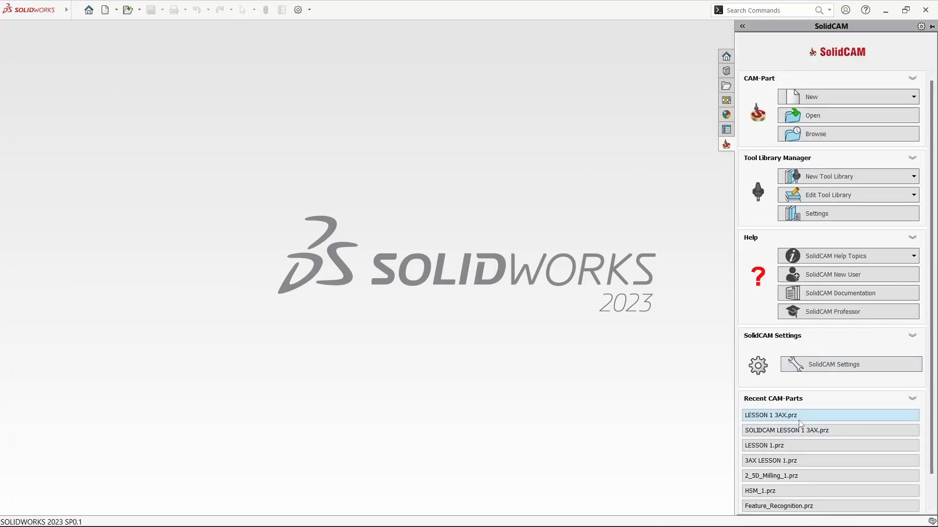
left_click(804, 418)
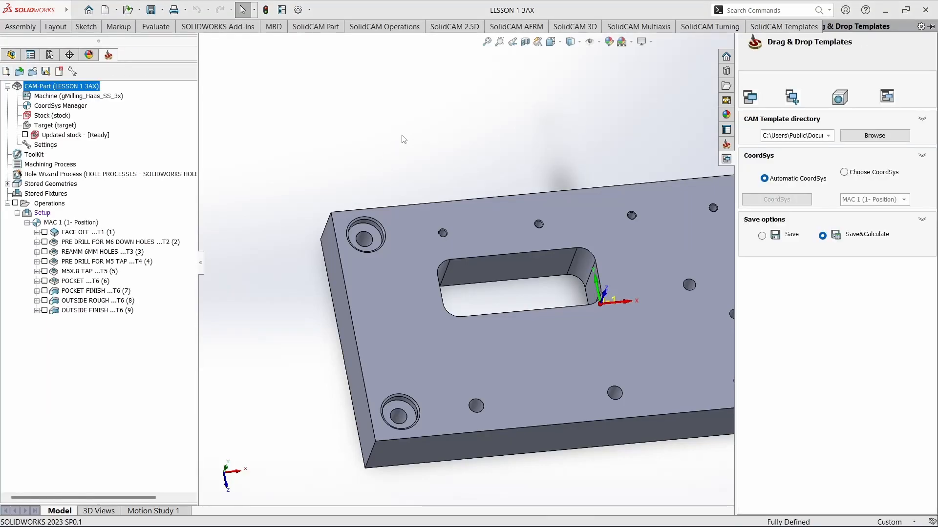
mouse_move(29, 10)
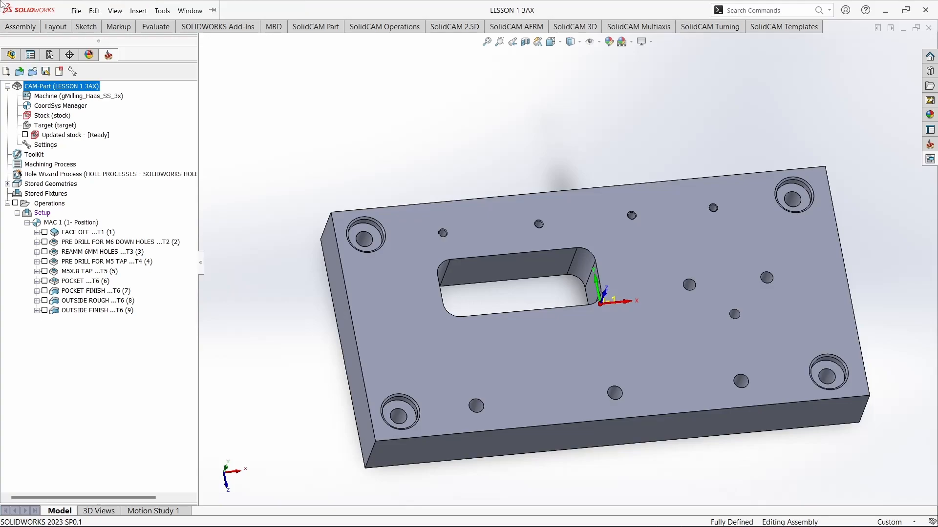
left_click(138, 11)
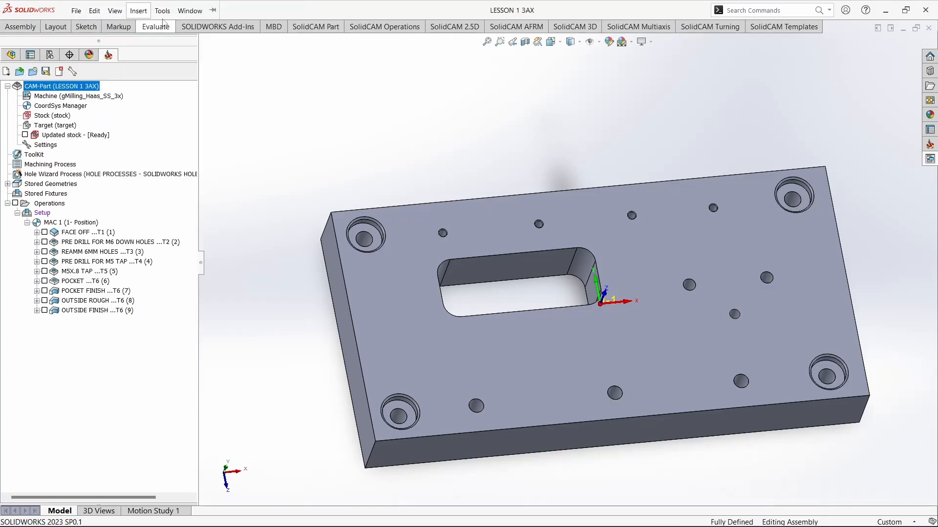
mouse_move(298, 63)
mouse_move(336, 64)
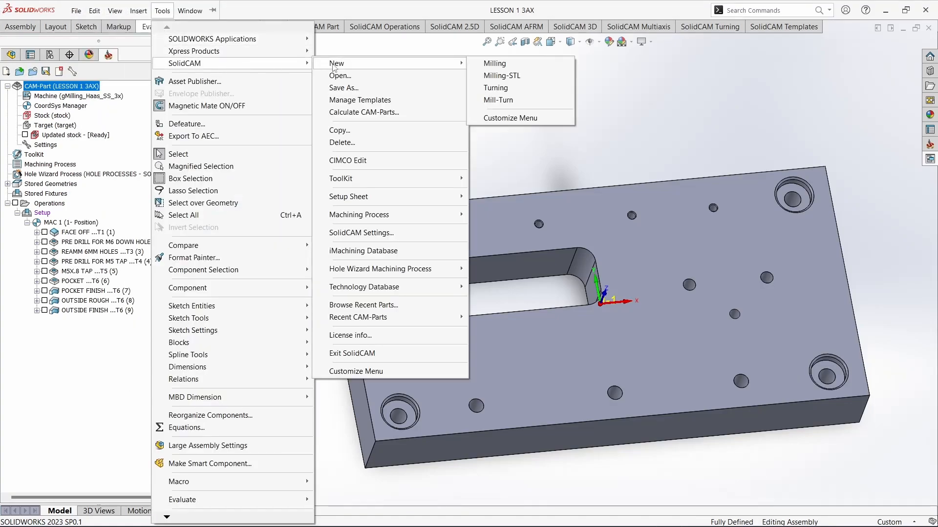
left_click(640, 107)
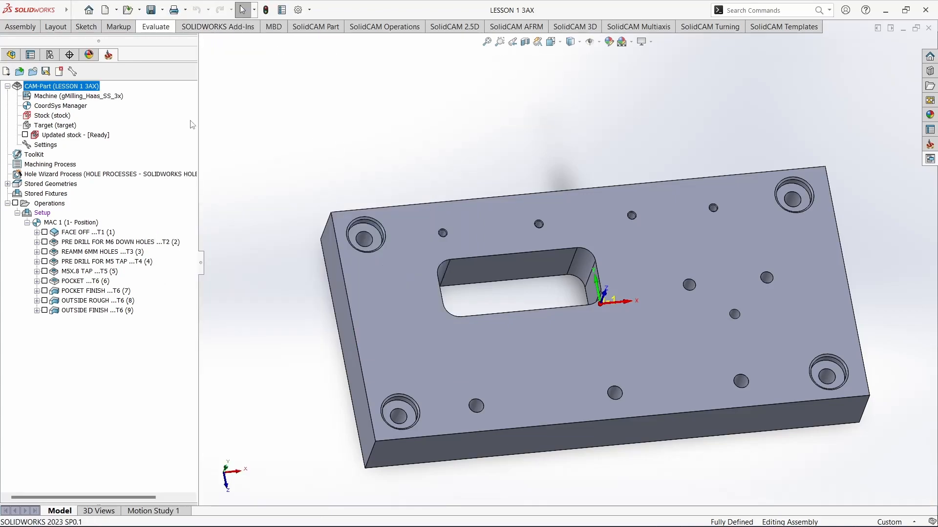
Review the CAM-Part's milling definitions and its MAC 1 coordinate system position, and close the CoordSys Manager.
double_click(87, 87)
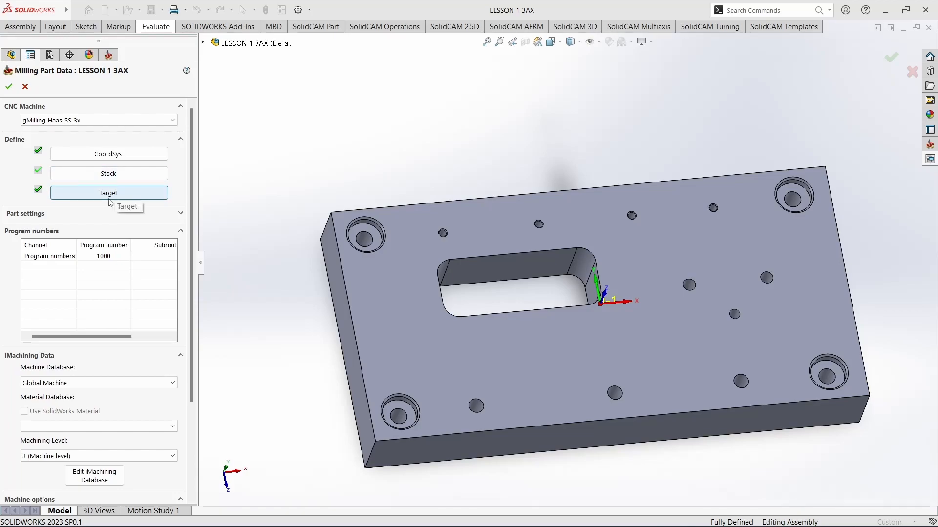
key("Escape")
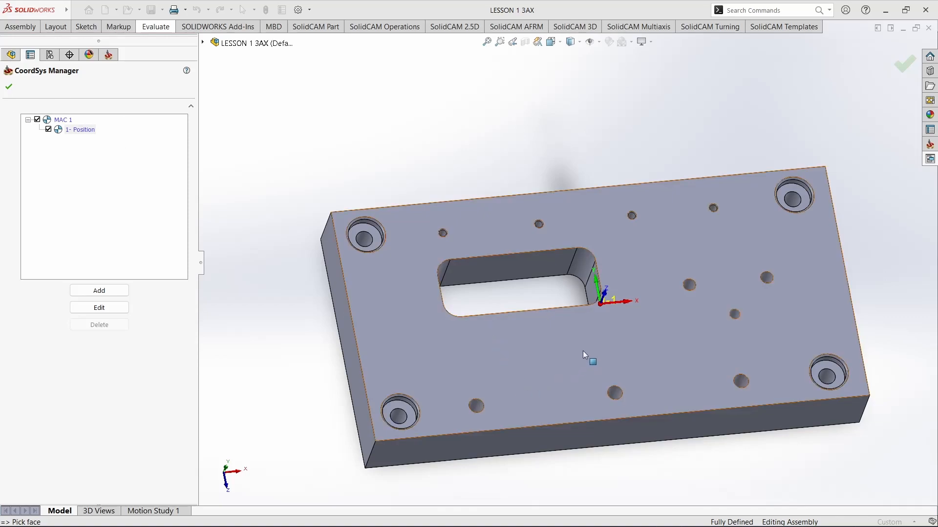
left_click(585, 336)
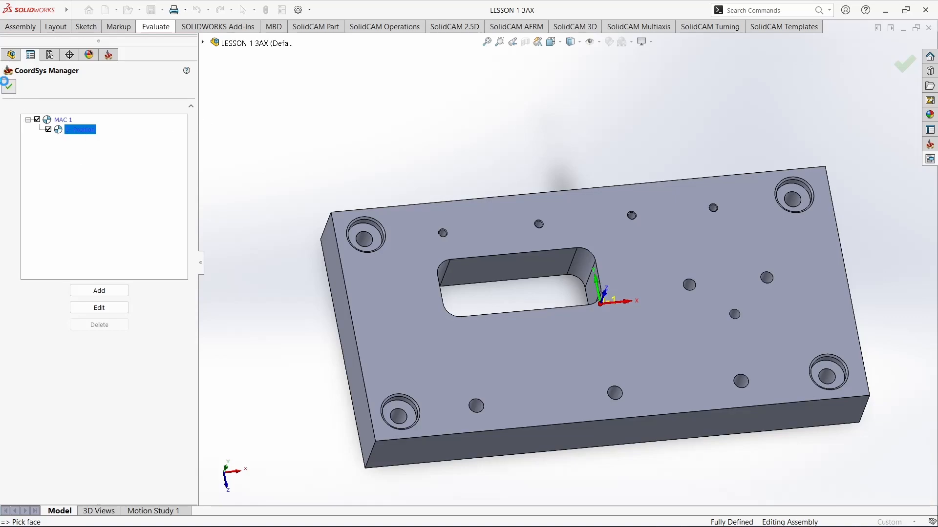
left_click(9, 86)
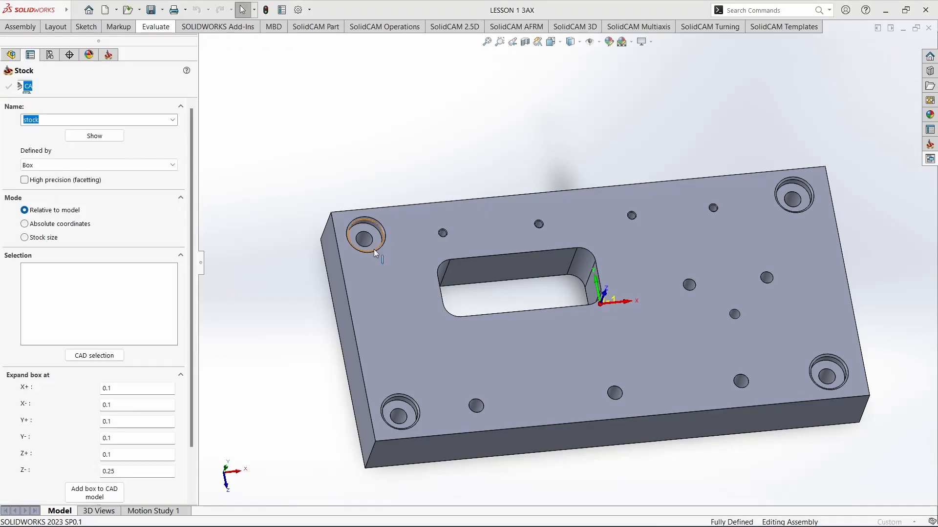
Inspect the model-relative box stock around the plate and its expansion offsets, and leave the stock definition without changes.
left_click(374, 249)
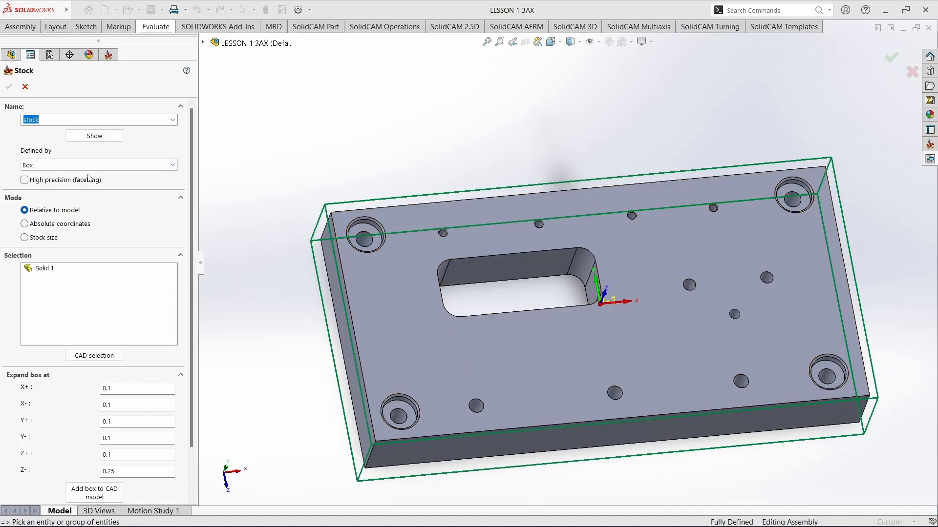
middle_click_drag(508, 381, 517, 310)
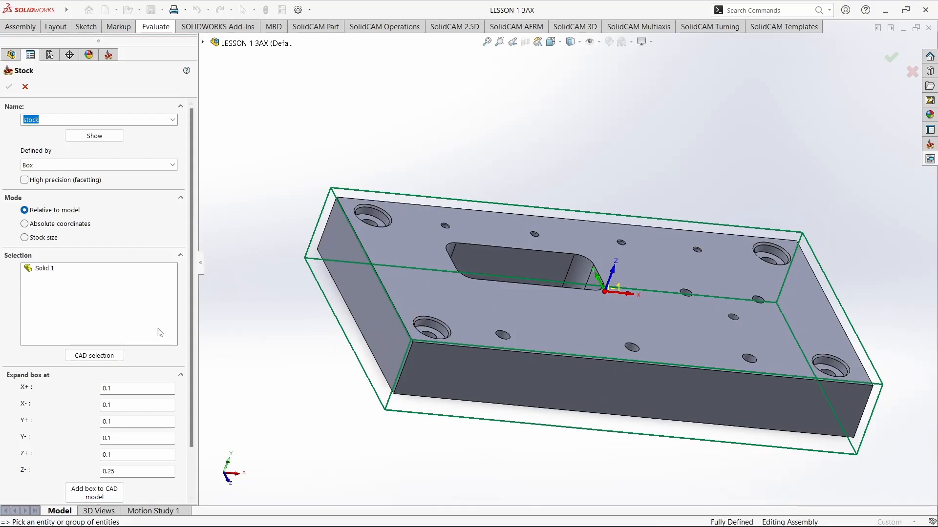
left_click(118, 390)
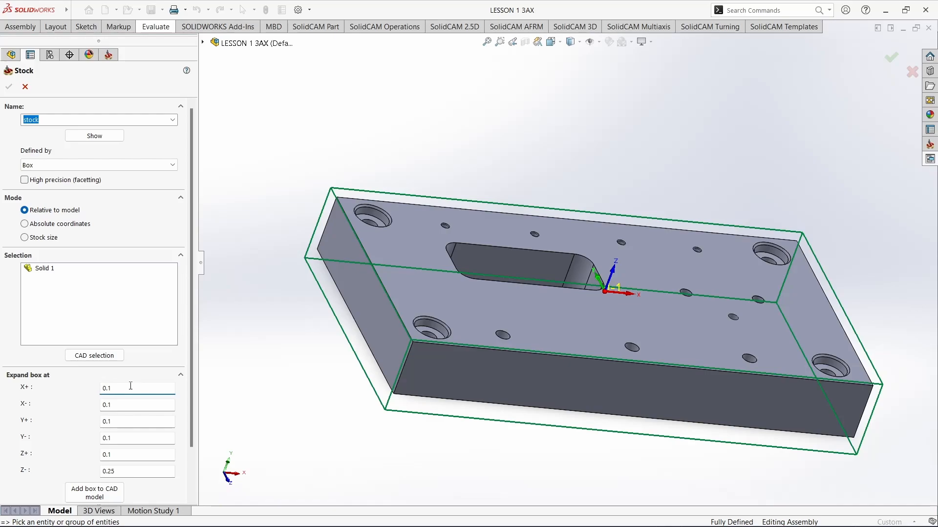
left_click(125, 387)
middle_click_drag(646, 329, 626, 359)
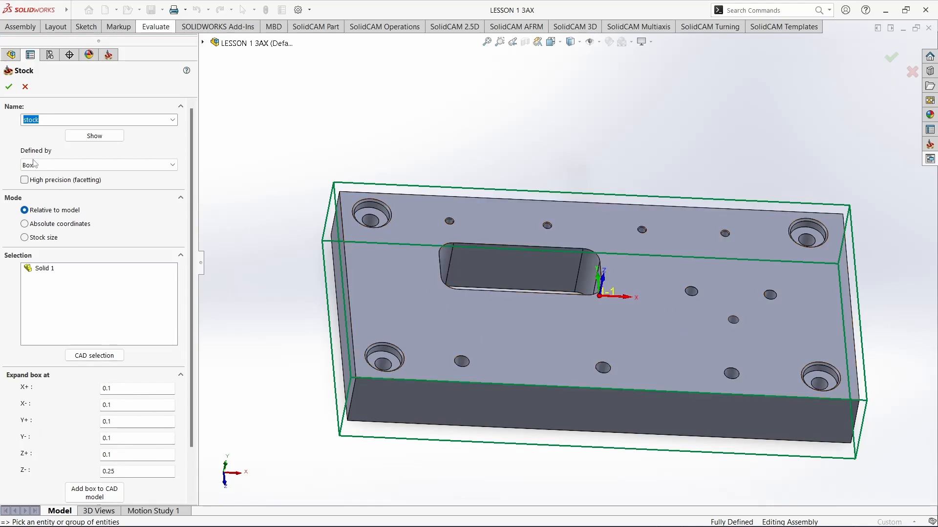
left_click(25, 86)
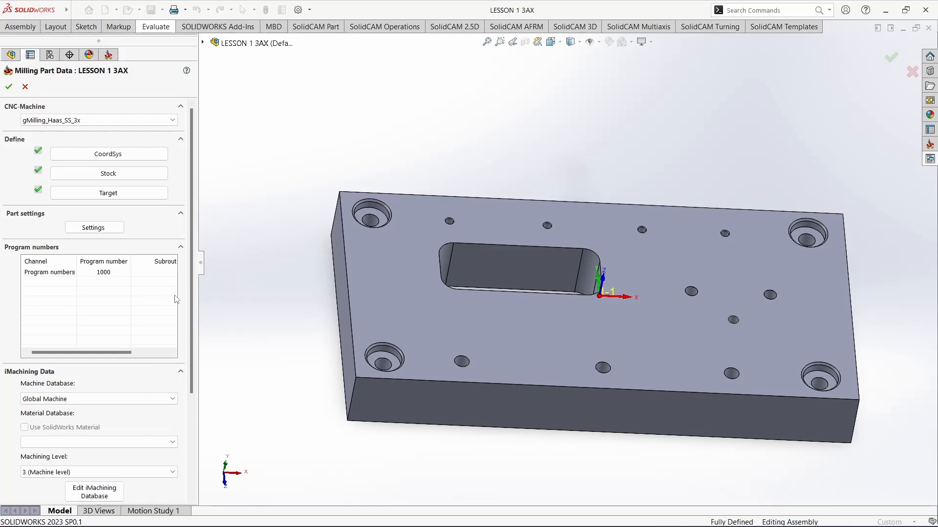
Review the CNC machine, program numbers, iMachining data and machine options, and accept the milling part data.
left_click_drag(190, 311, 190, 215)
left_click(24, 121)
left_click(99, 130)
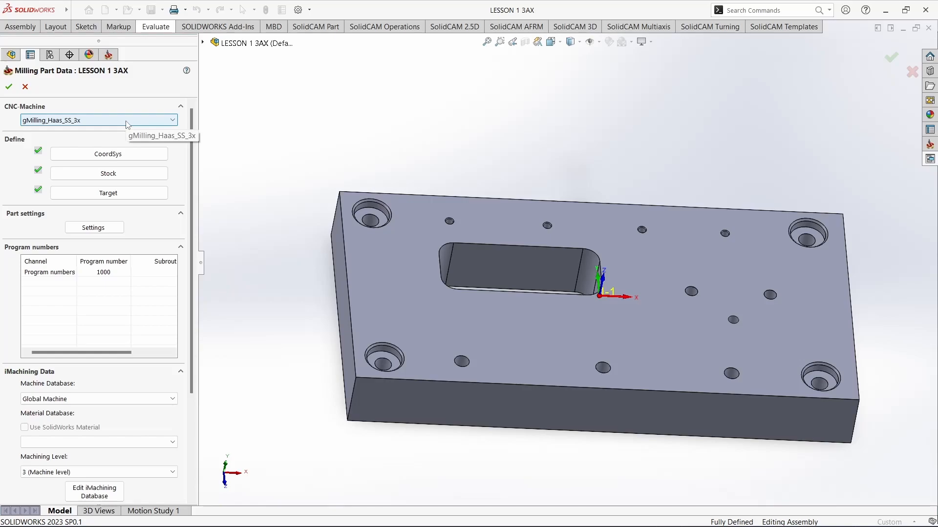
scroll(182, 470, "down", 5)
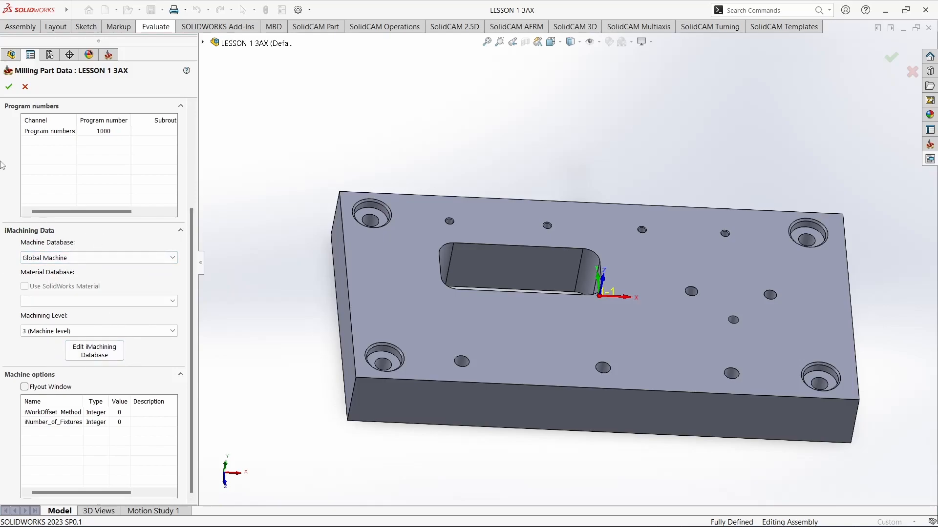
left_click(9, 87)
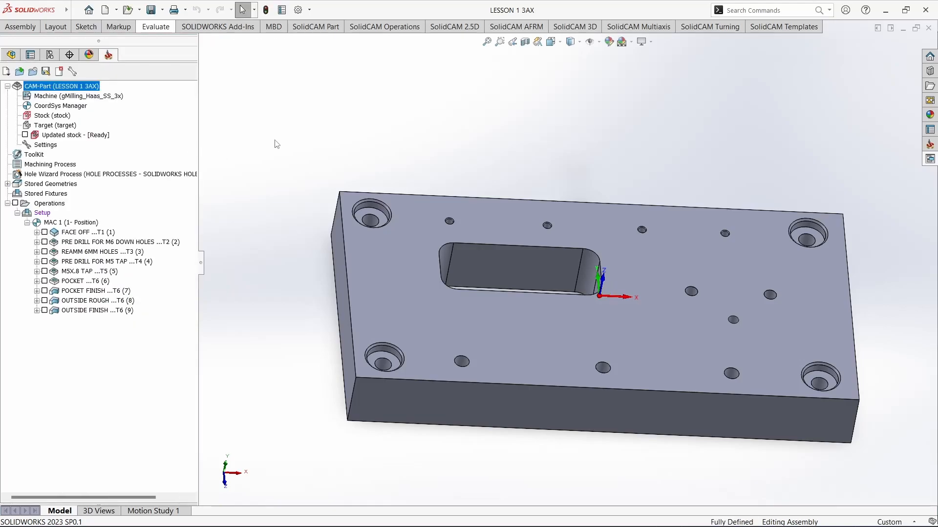
Display the tool path of the FACE OFF operation and examine its passes across the plate's top face.
middle_click_drag(533, 244, 538, 269)
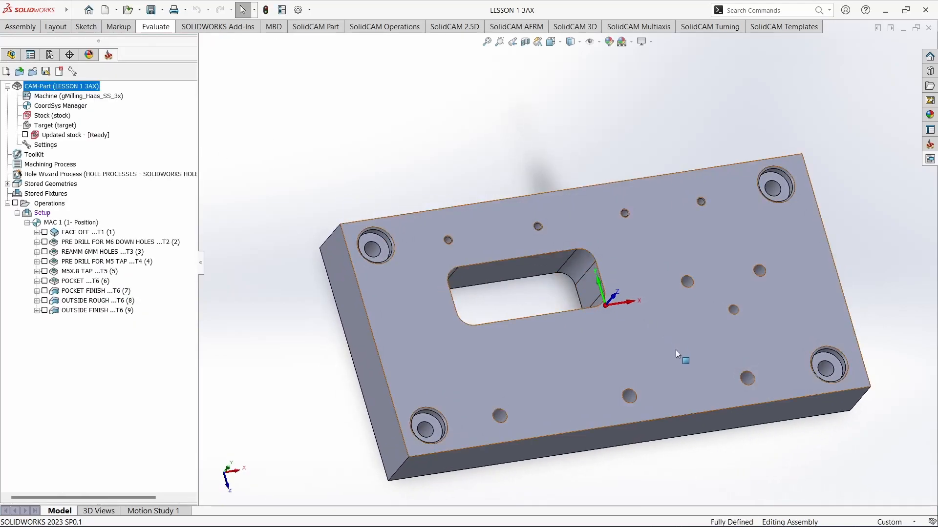
middle_click_drag(672, 472, 708, 450)
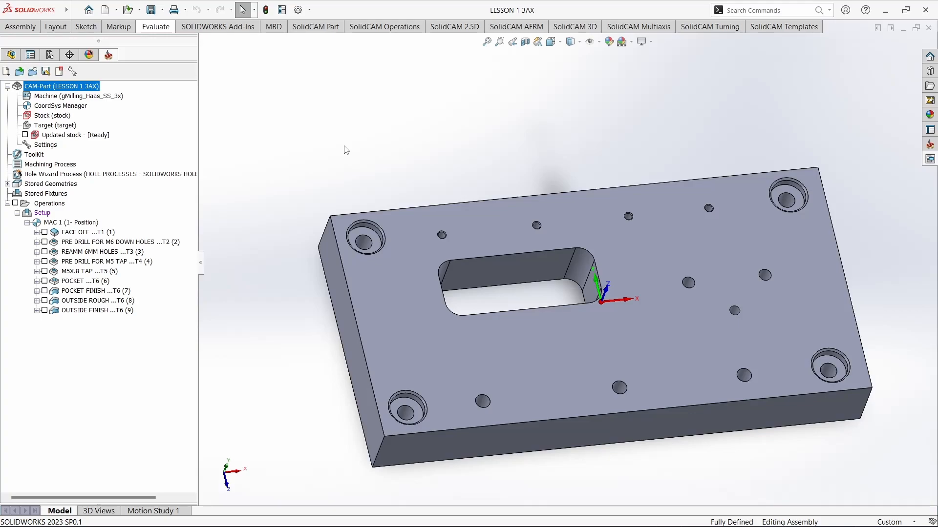
middle_click_drag(510, 300, 509, 296)
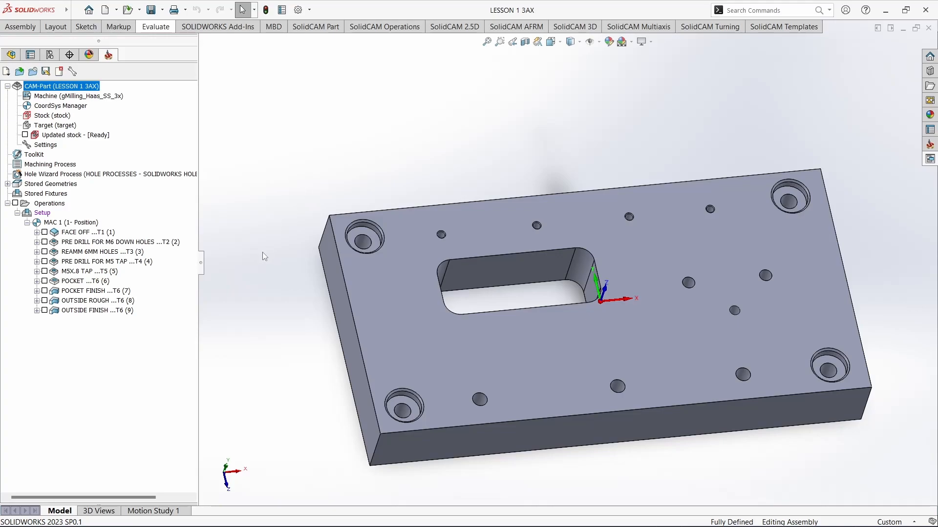
left_click(77, 233)
left_click(45, 232)
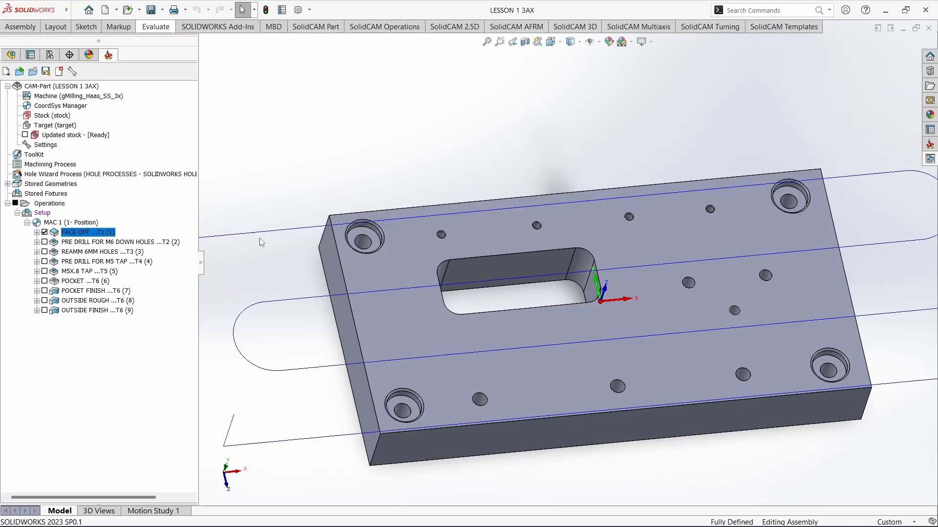
scroll(478, 189, "up", 3)
scroll(469, 304, "down", 2)
middle_click_drag(477, 332, 453, 288)
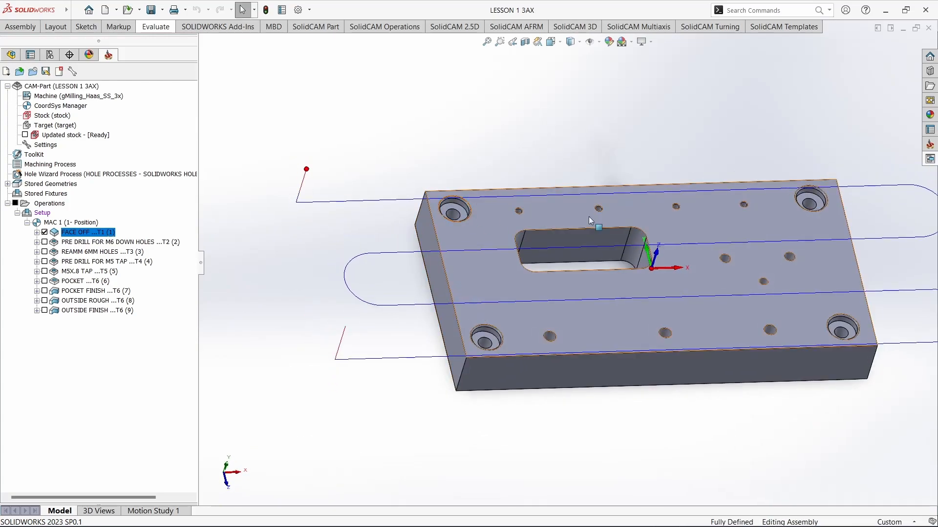
scroll(564, 262, "up", 2)
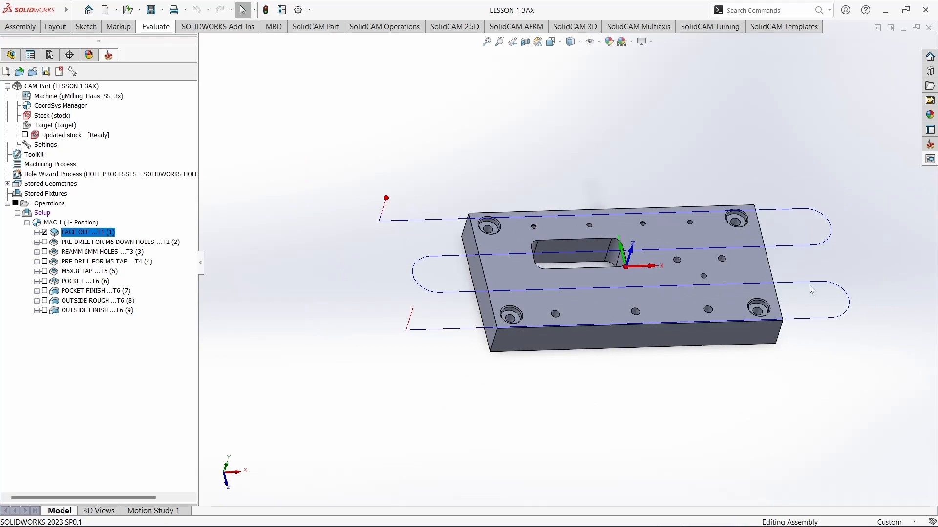
middle_click_drag(812, 289, 812, 296)
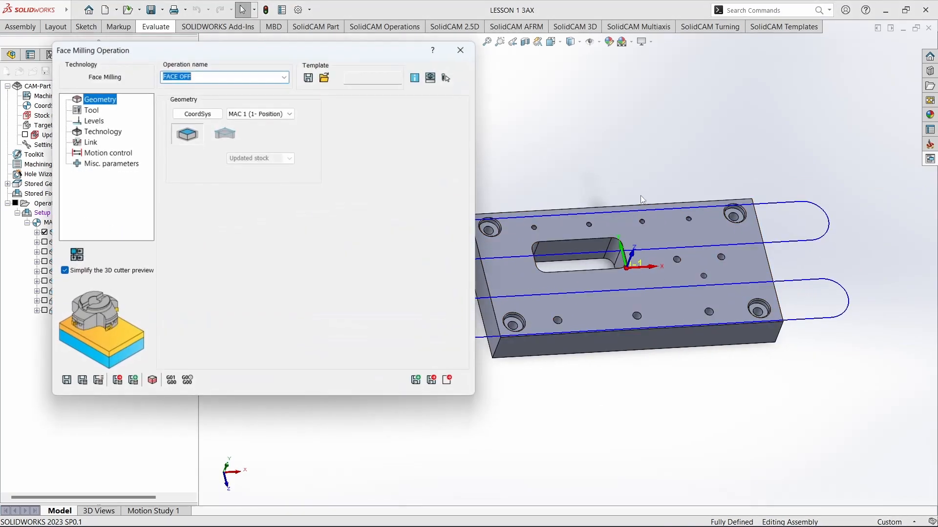
Review the FACE OFF operation's geometry and tool settings, and inspect its face mill's parameters in the tool kit.
left_click_drag(212, 51, 251, 93)
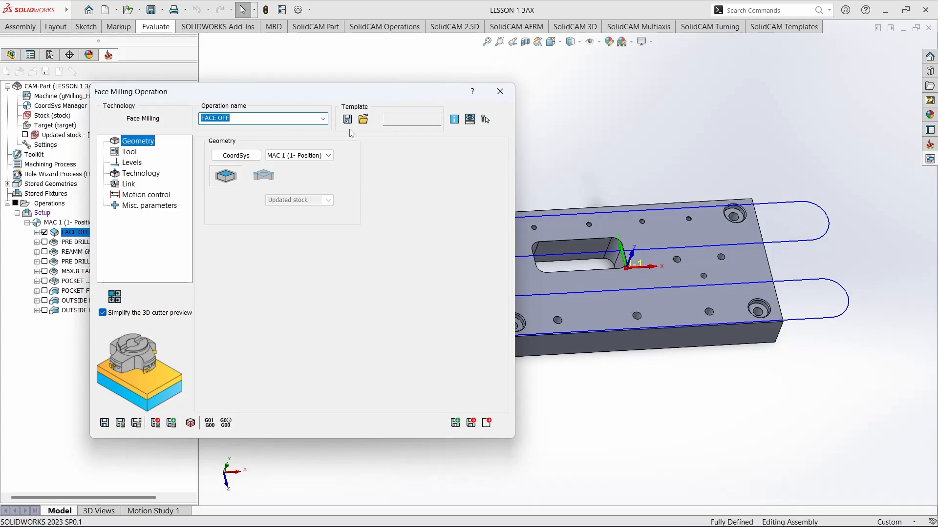
left_click(131, 154)
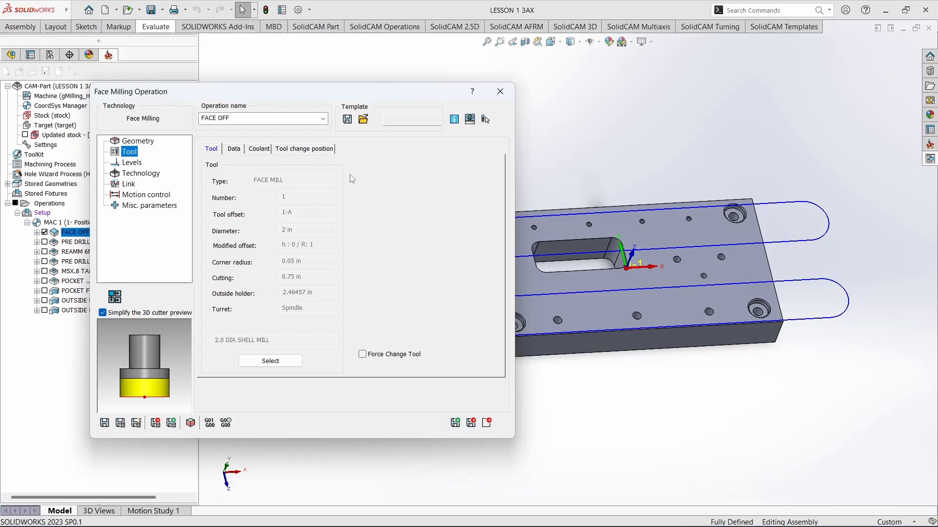
left_click(288, 361)
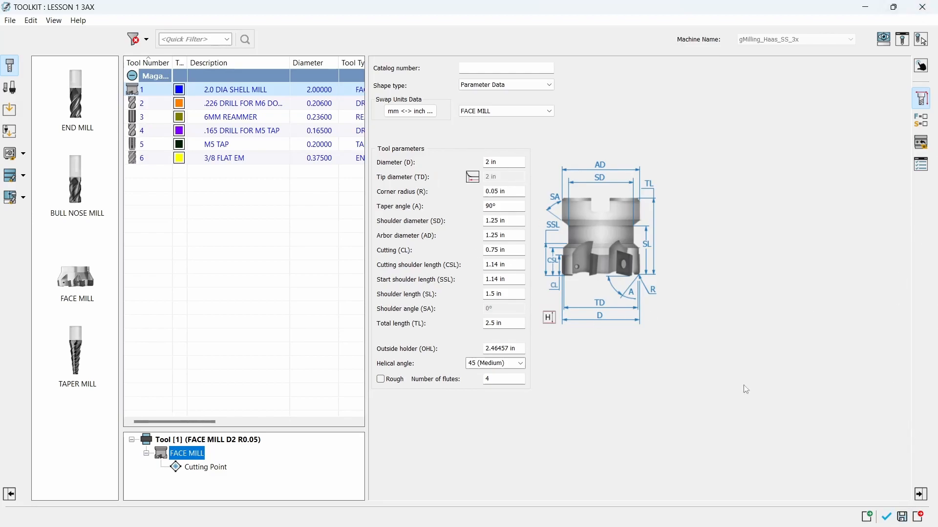
left_click(887, 517)
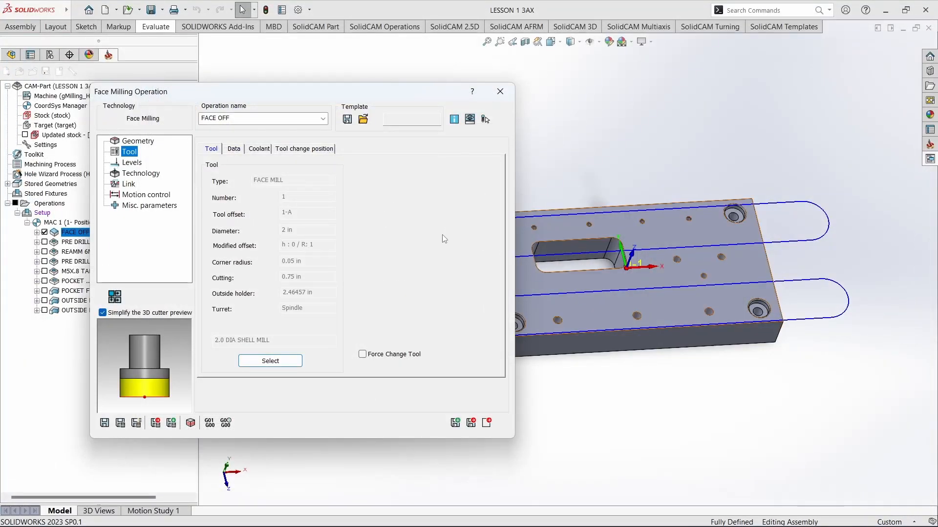
Review the FACE OFF levels, including clearance level, safety distance and upper level options, keeping the upper level by top of stock.
left_click(142, 164)
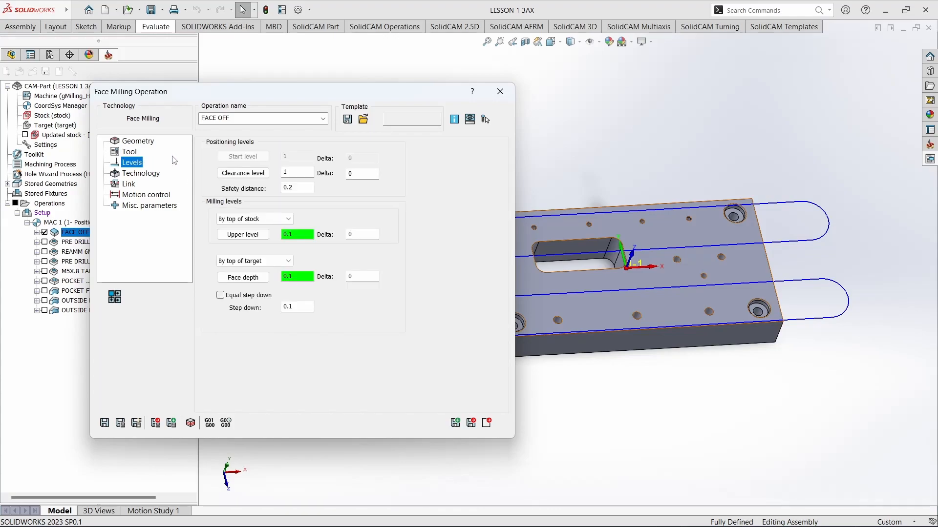
mouse_move(255, 174)
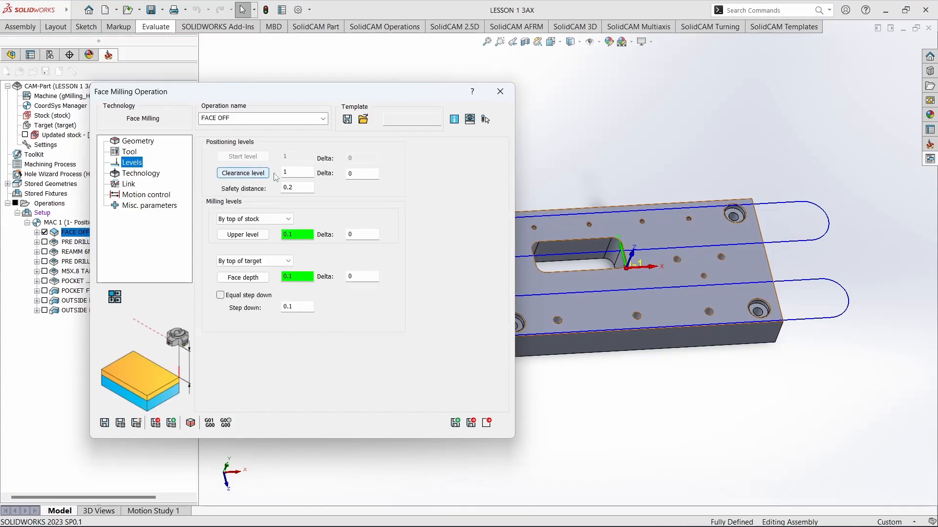
double_click(298, 171)
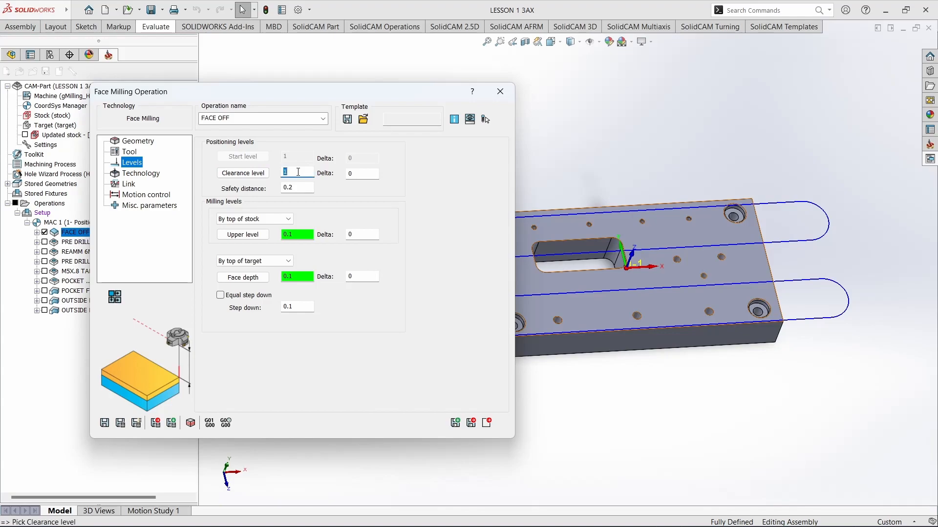
double_click(293, 188)
left_click_drag(410, 92, 524, 345)
middle_click_drag(442, 192, 387, 72)
left_click_drag(539, 339, 823, 72)
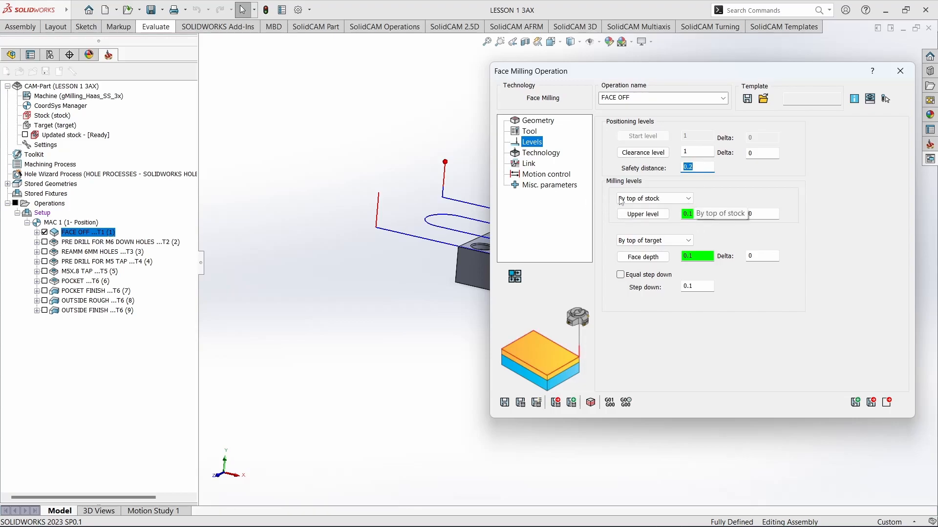
left_click(664, 202)
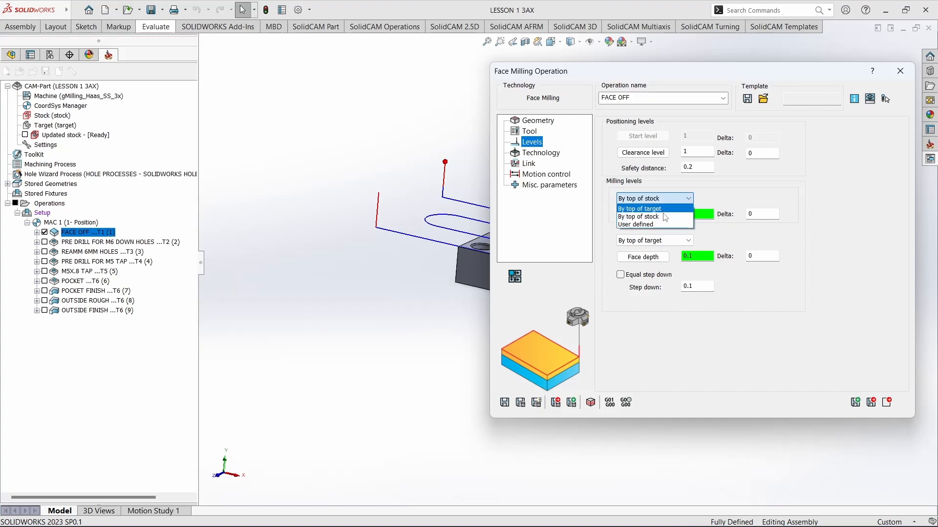
left_click(664, 219)
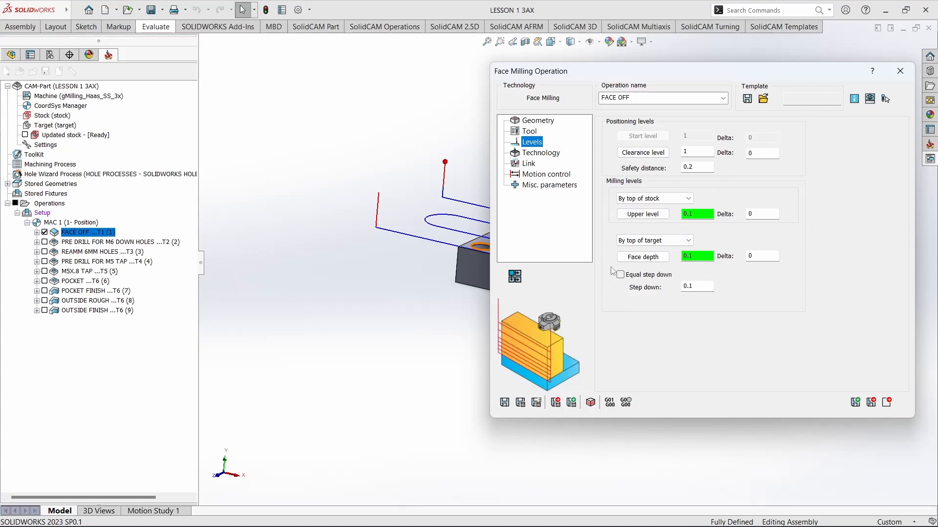
Enable equal step down for the FACE OFF operation with a max step down of 0.05.
left_click(667, 277)
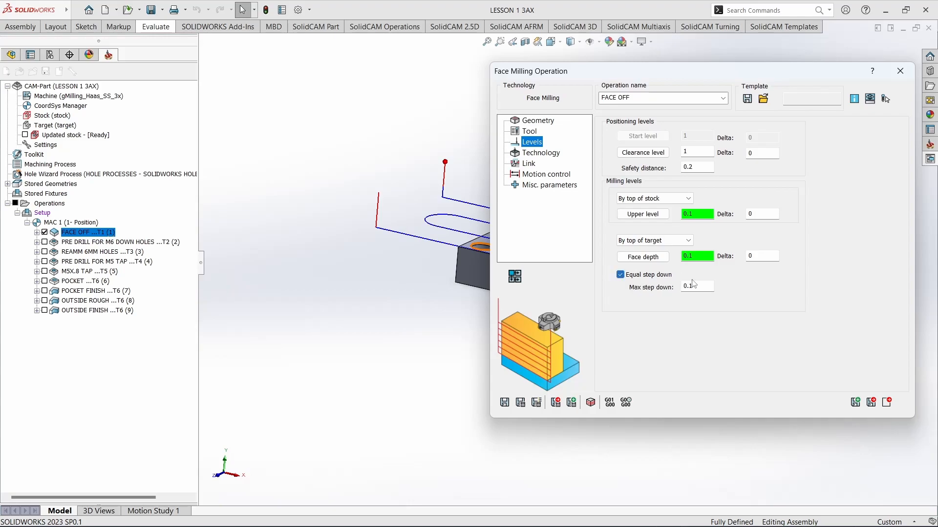
double_click(697, 286)
type(".05")
Review the FACE OFF operation's hatch technology, link, motion control and miscellaneous parameters.
left_click(541, 153)
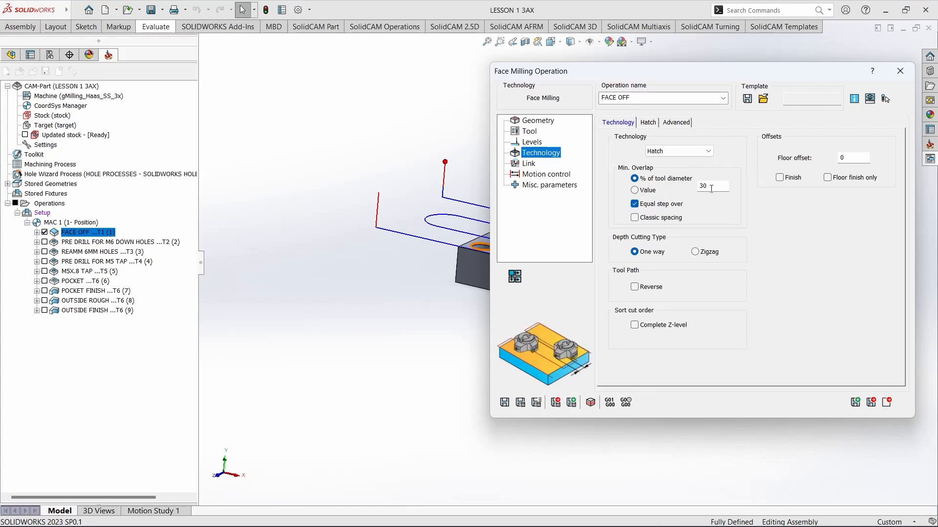
middle_click_drag(344, 218, 346, 317)
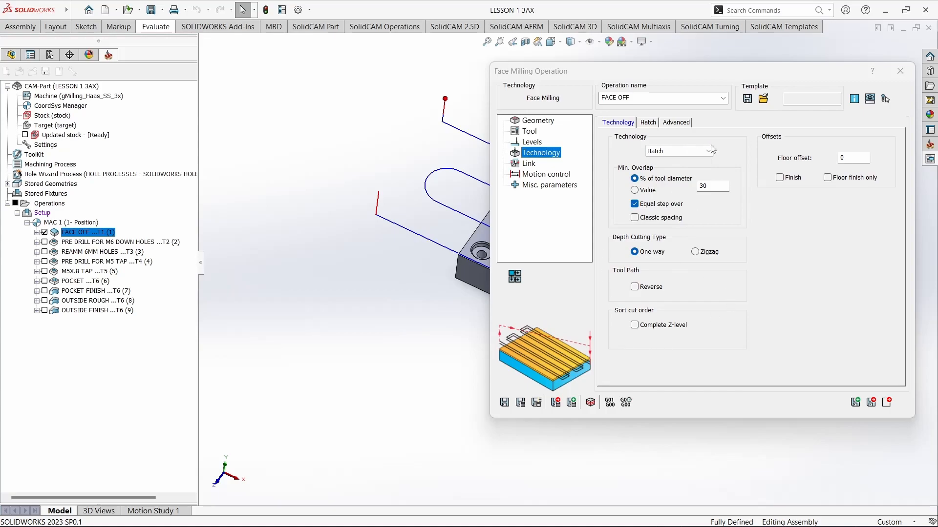
left_click(529, 164)
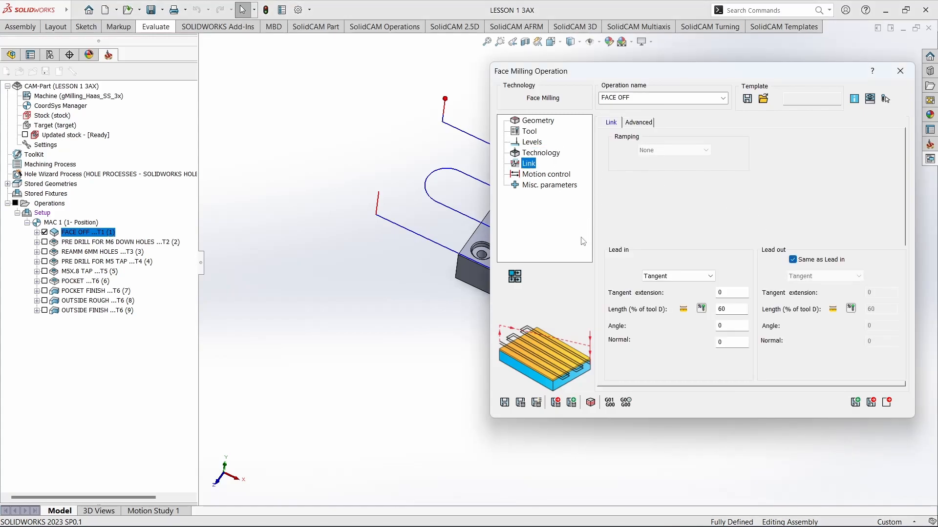
left_click(534, 175)
left_click(560, 189)
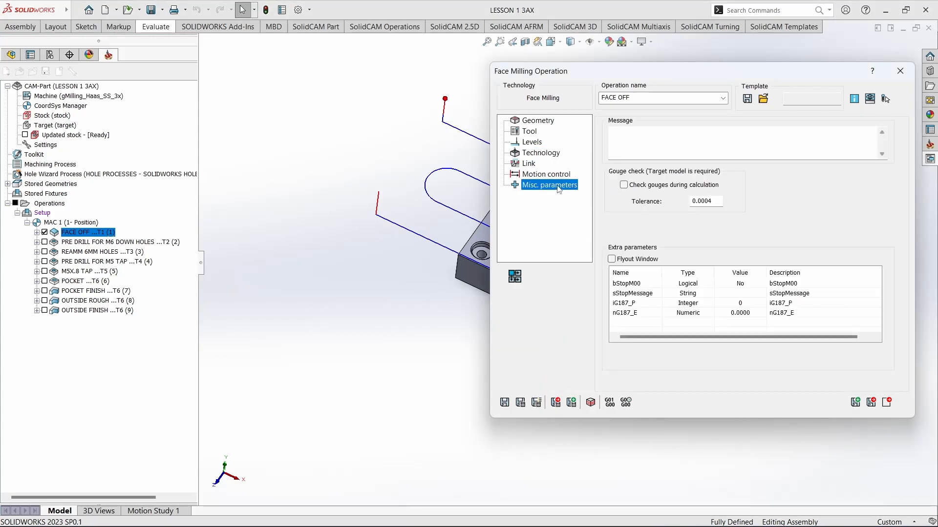
left_click(554, 176)
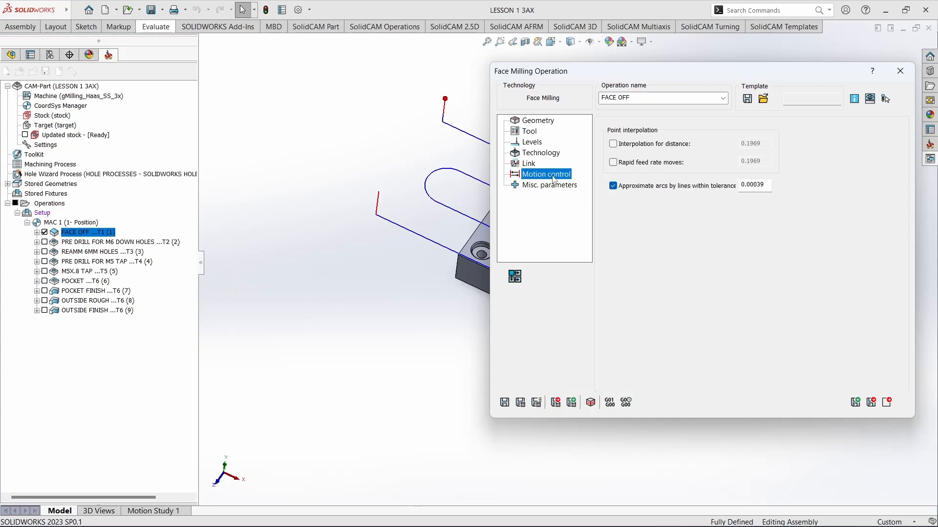
left_click(532, 165)
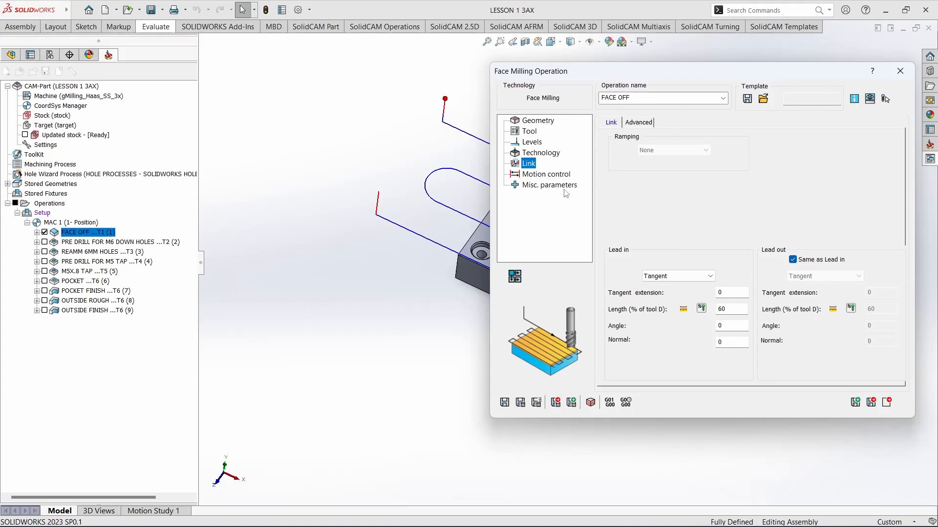
Make the lead out independent of the lead in, and save and calculate the FACE OFF operation.
left_click(792, 259)
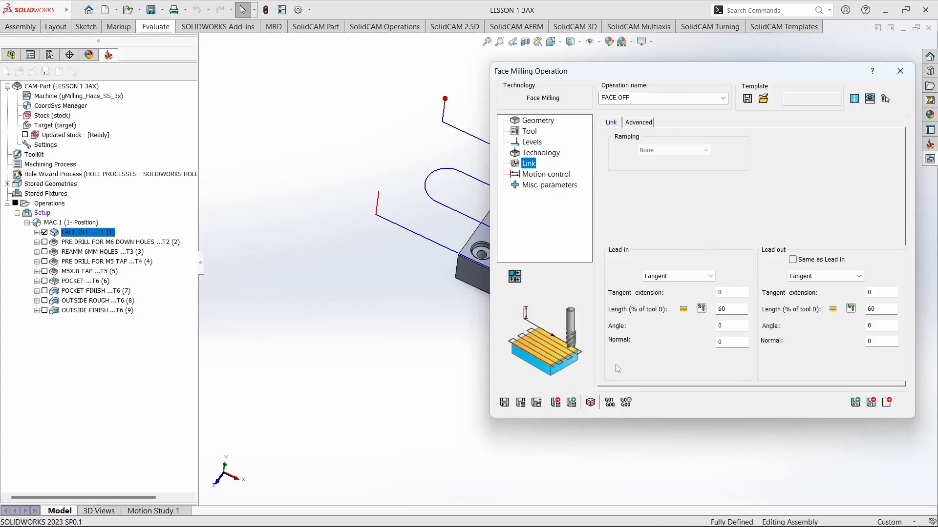
left_click(522, 404)
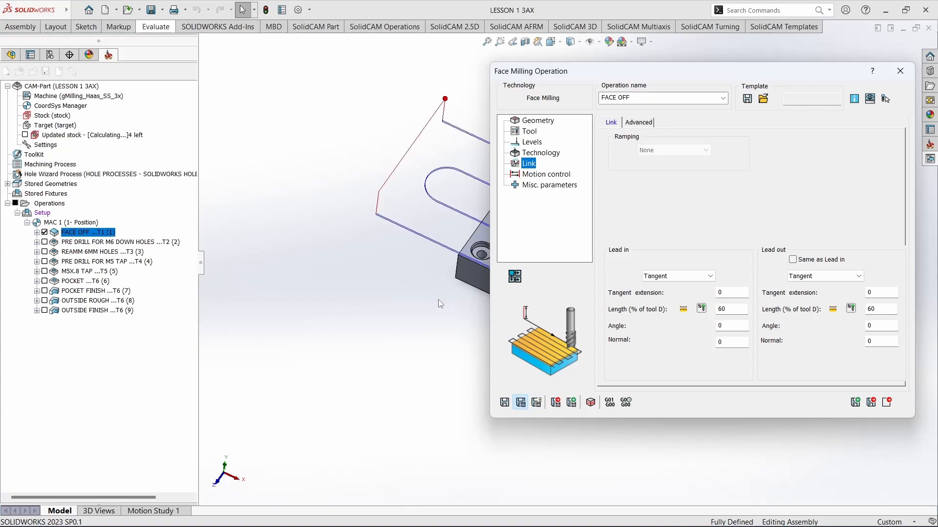
scroll(380, 257, "up", 4)
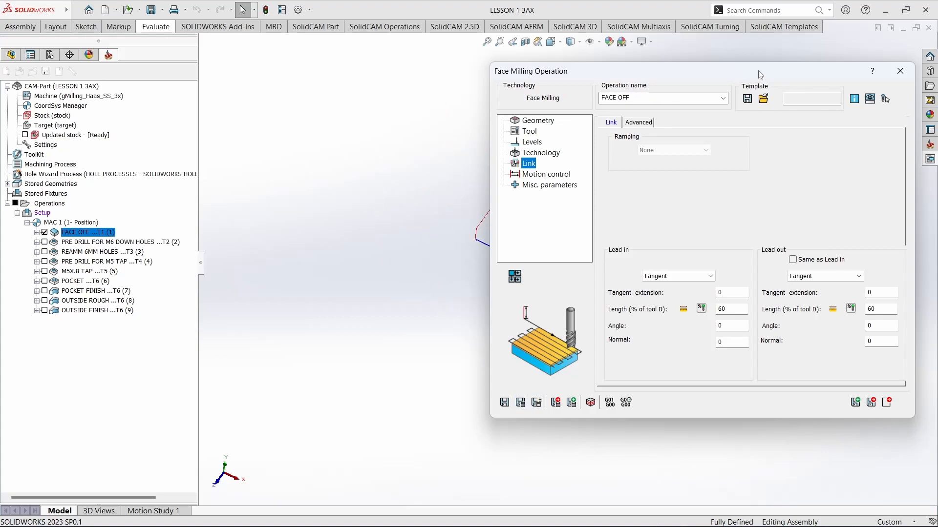
Set the FACE OFF lead out to None and examine the ends of the tool path beside the plate.
left_click_drag(803, 72, 449, 38)
left_click(468, 242)
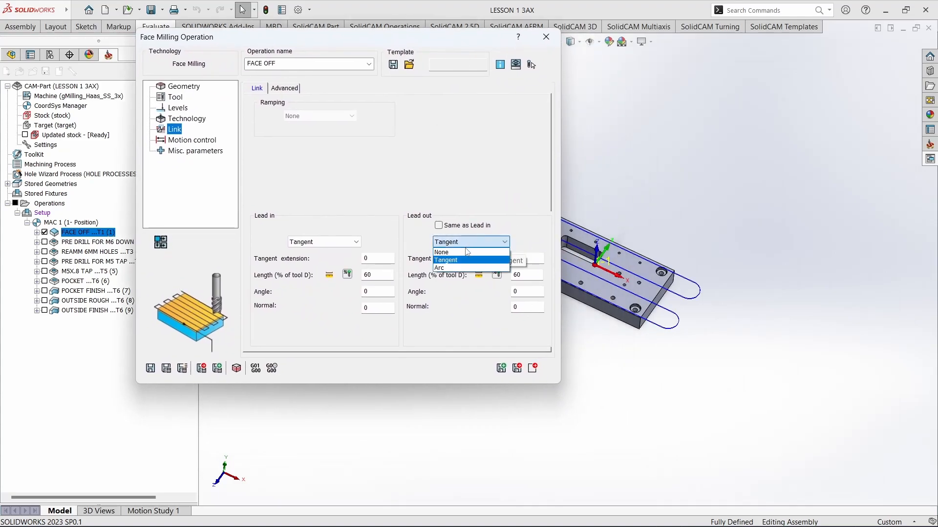
left_click(466, 253)
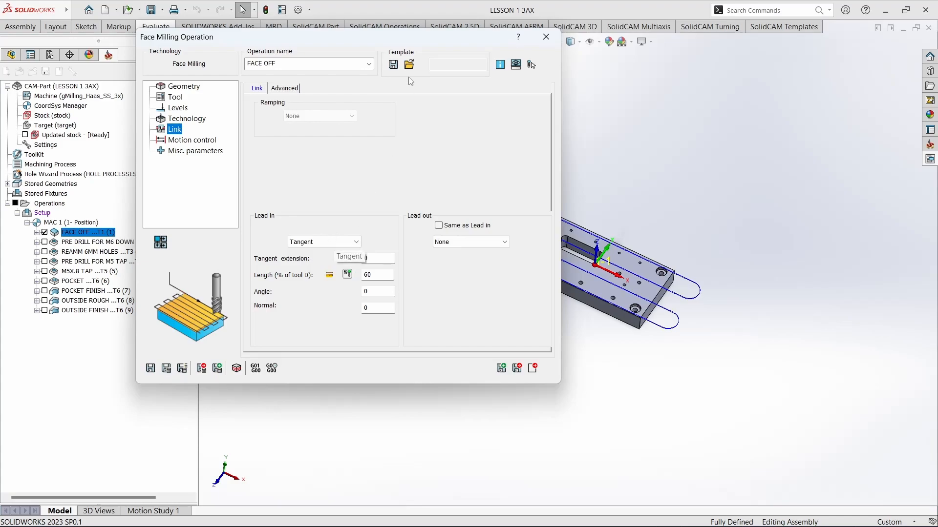
left_click_drag(432, 43, 296, 103)
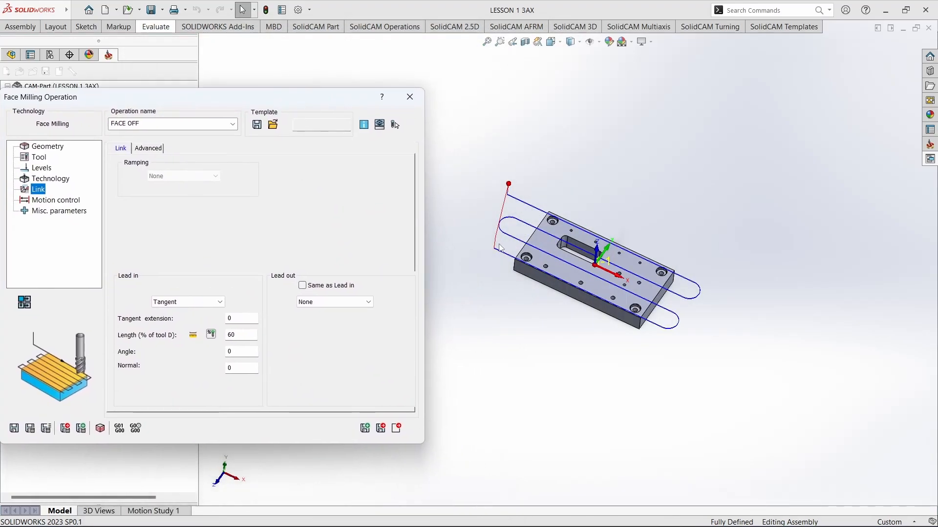
middle_click_drag(549, 262, 545, 219)
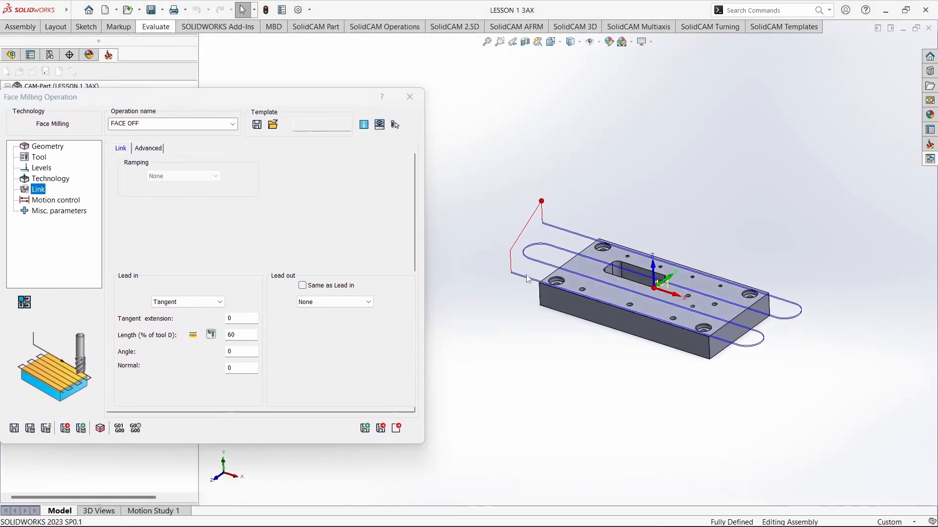
scroll(527, 284, "down", 4)
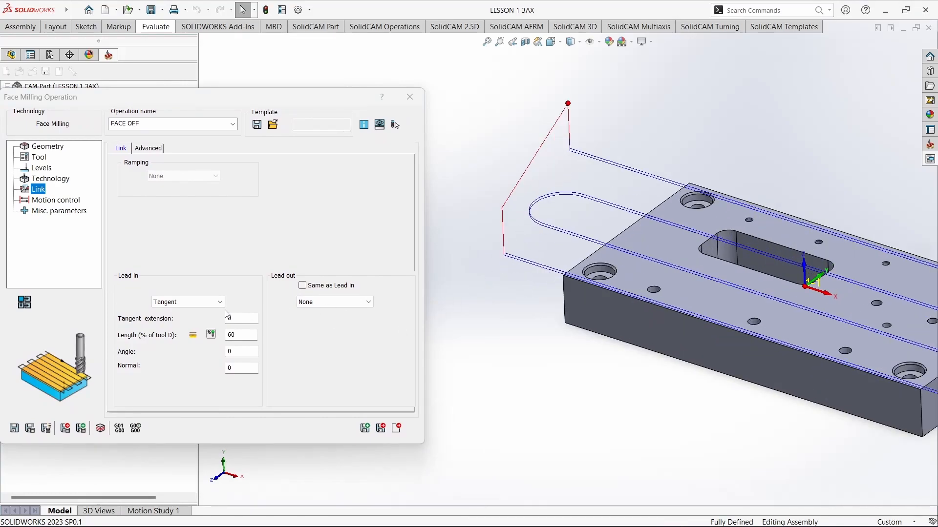
Make the FACE OFF lead out the same as the lead in, then save and calculate the operation and examine its tool path.
left_click(324, 289)
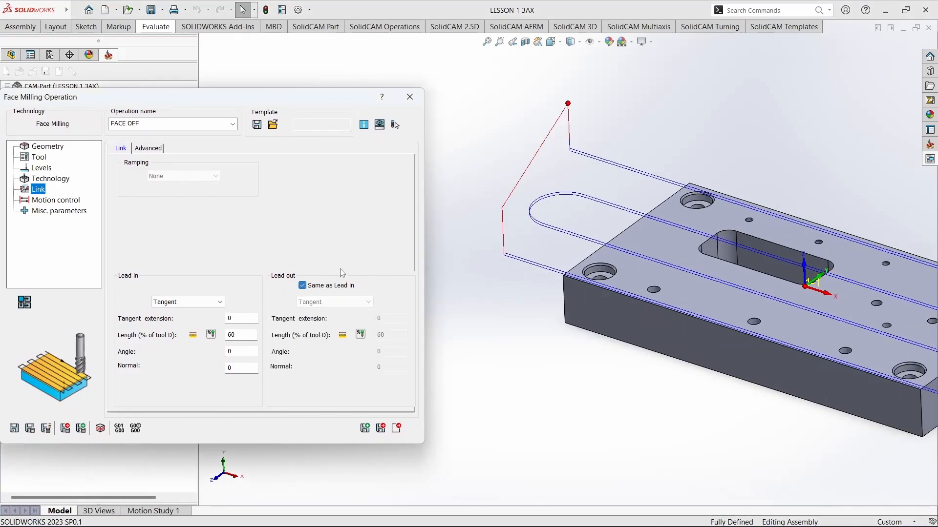
left_click(31, 429)
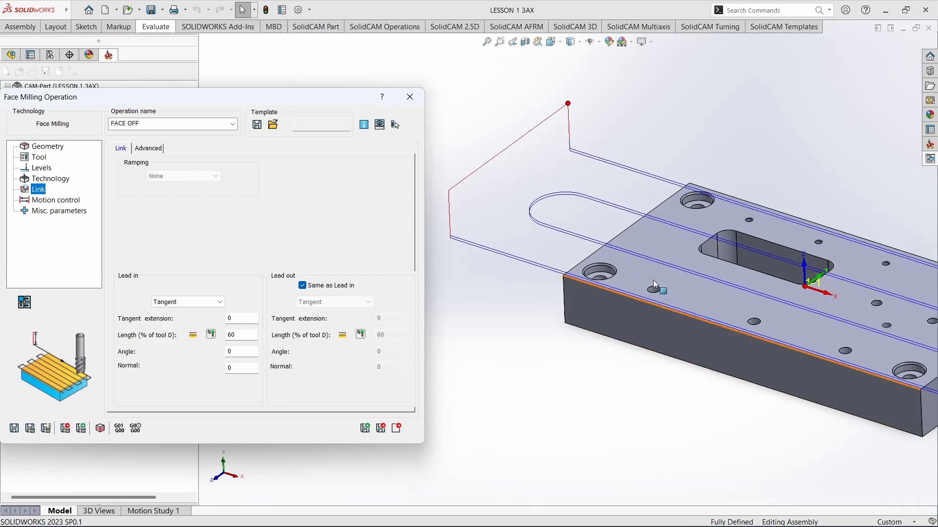
scroll(660, 279, "up", 3)
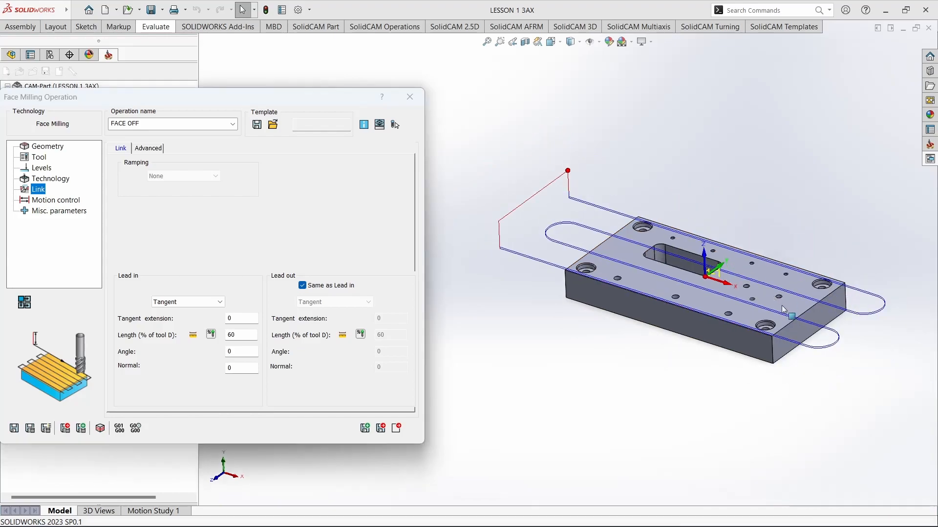
middle_click_drag(842, 292, 887, 298)
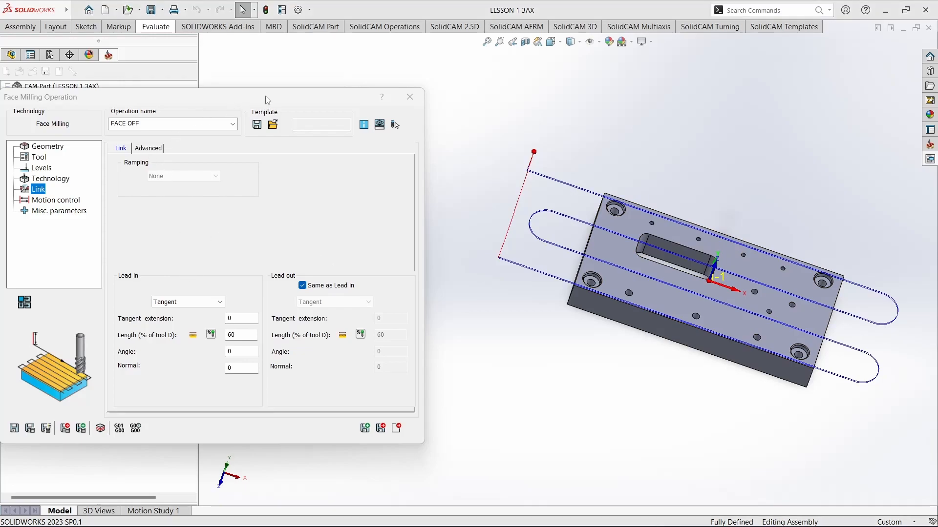
Uncover the CAM tree and review the FACE OFF operation's technology, levels, link and motion control settings.
left_click_drag(254, 101, 375, 88)
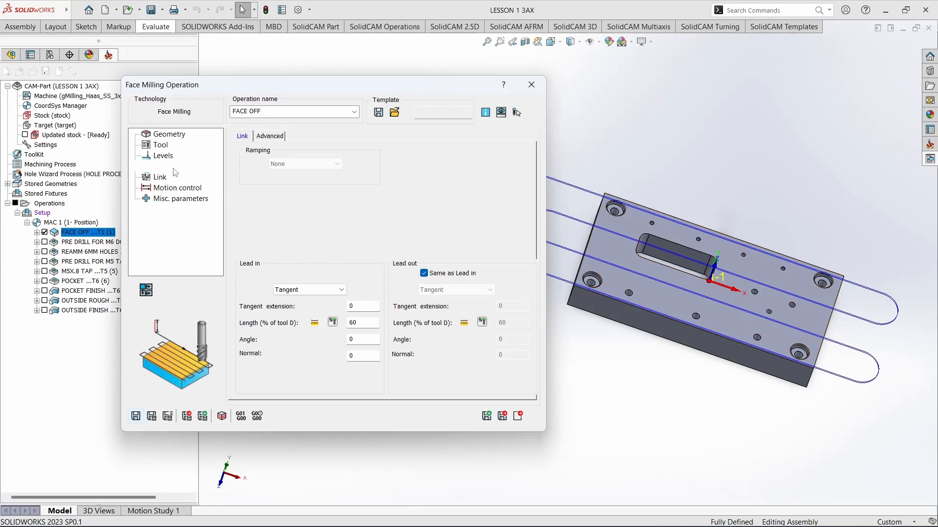
left_click(172, 167)
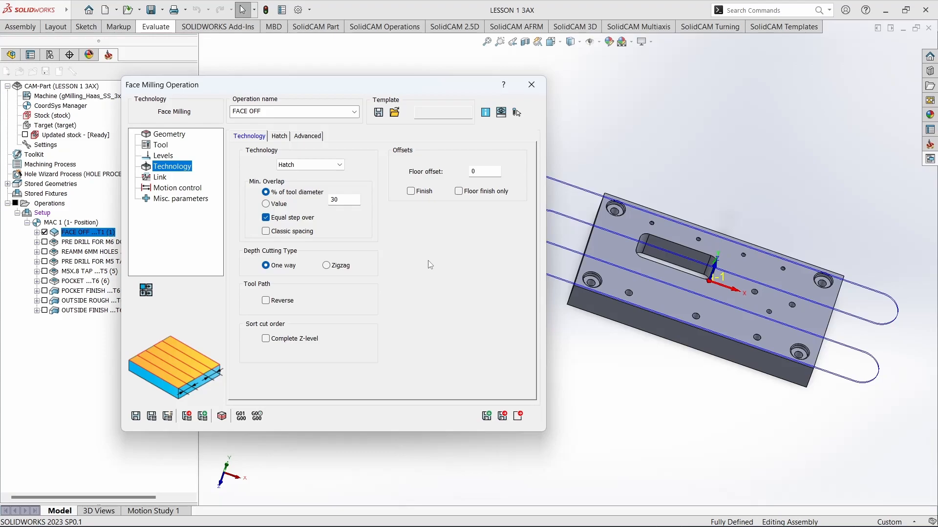
left_click(163, 156)
left_click(161, 178)
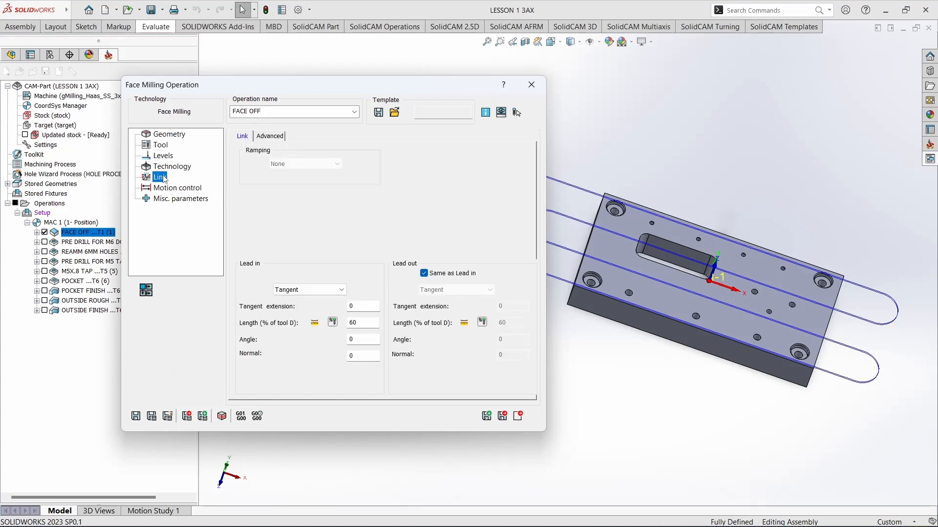
left_click(185, 190)
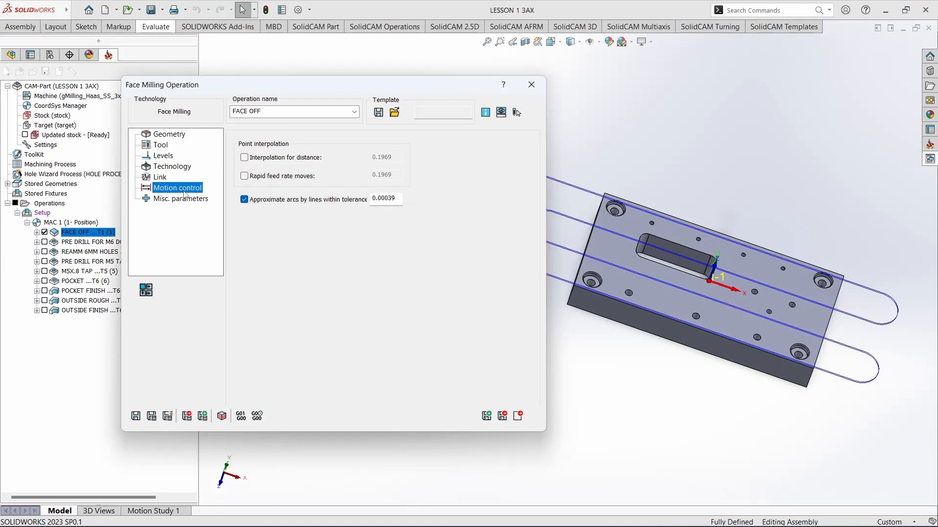
left_click(161, 178)
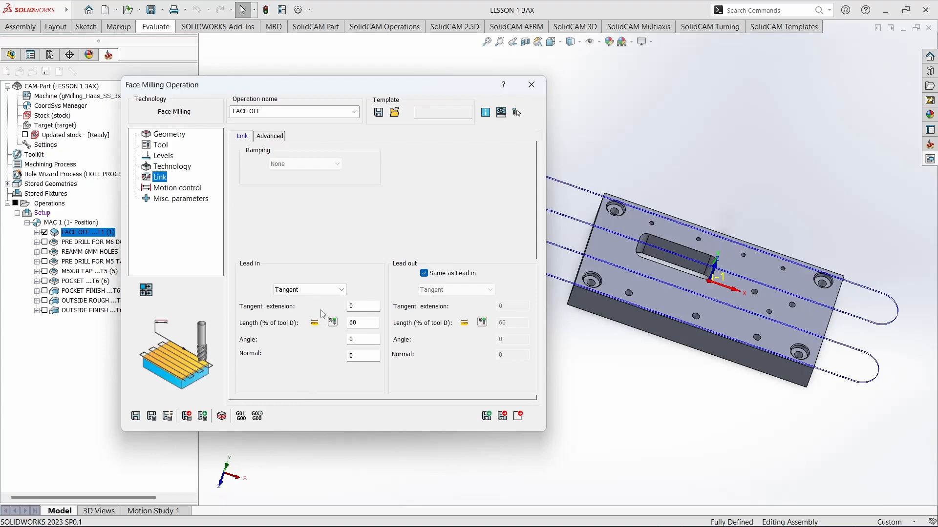
Try None as the FACE OFF lead in type and restore it to Tangent.
left_click(326, 290)
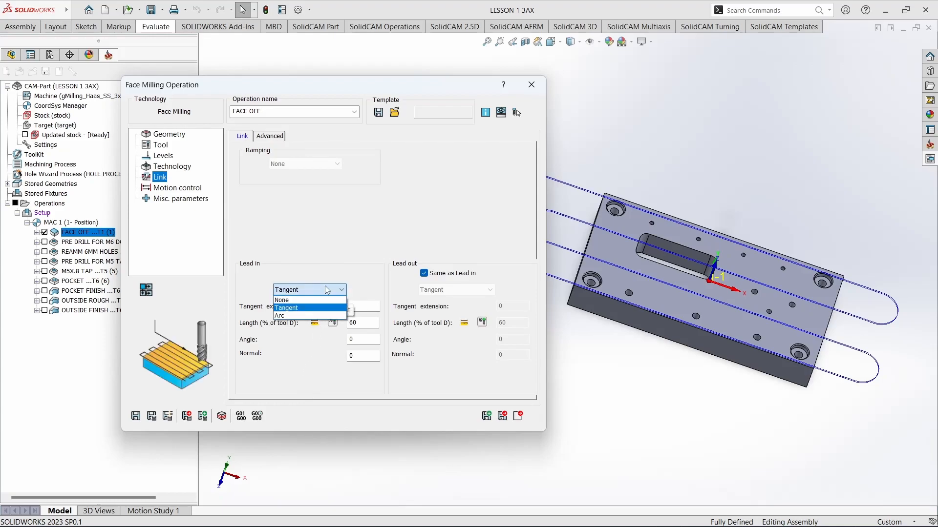
left_click(319, 299)
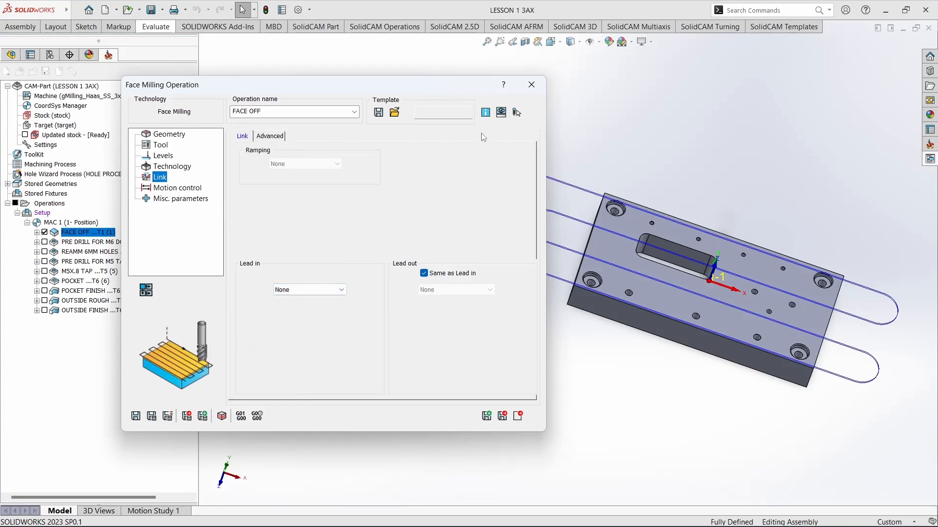
left_click(311, 290)
left_click(309, 308)
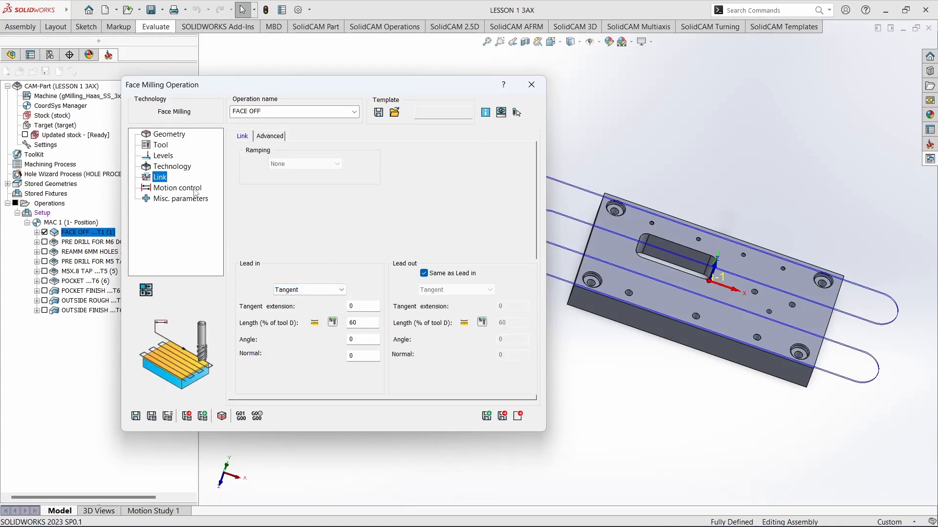
Review the FACE OFF operation's motion control, technology, levels, tool and geometry pages, and the advanced link settings between passes and areas.
left_click(196, 190)
left_click(178, 167)
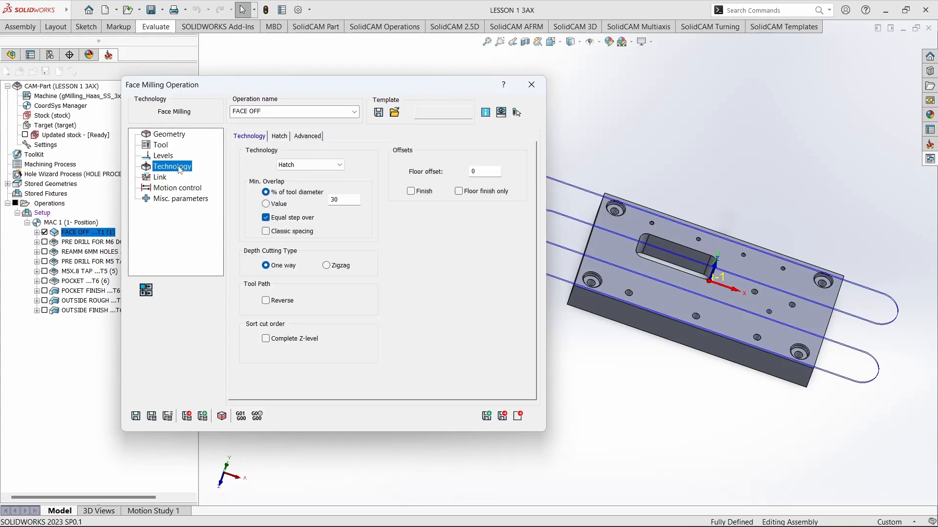
left_click(169, 156)
left_click(165, 145)
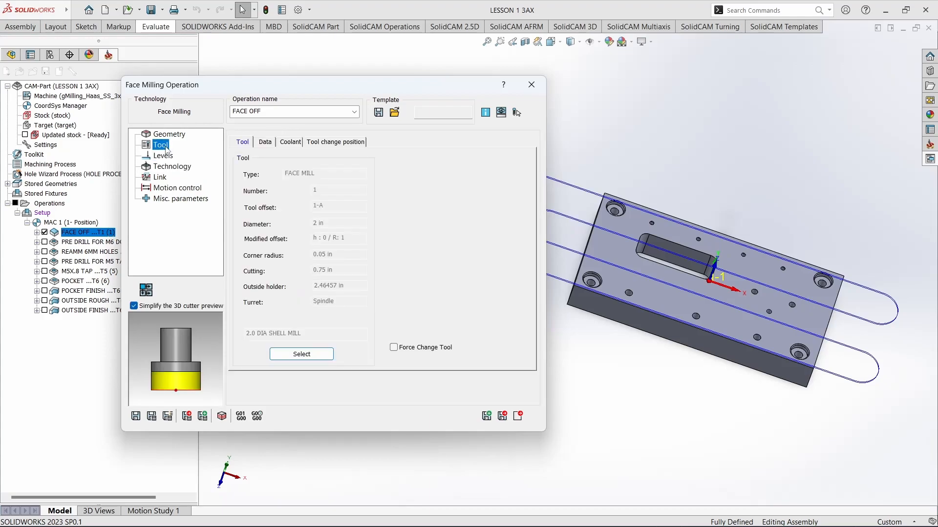
left_click(172, 136)
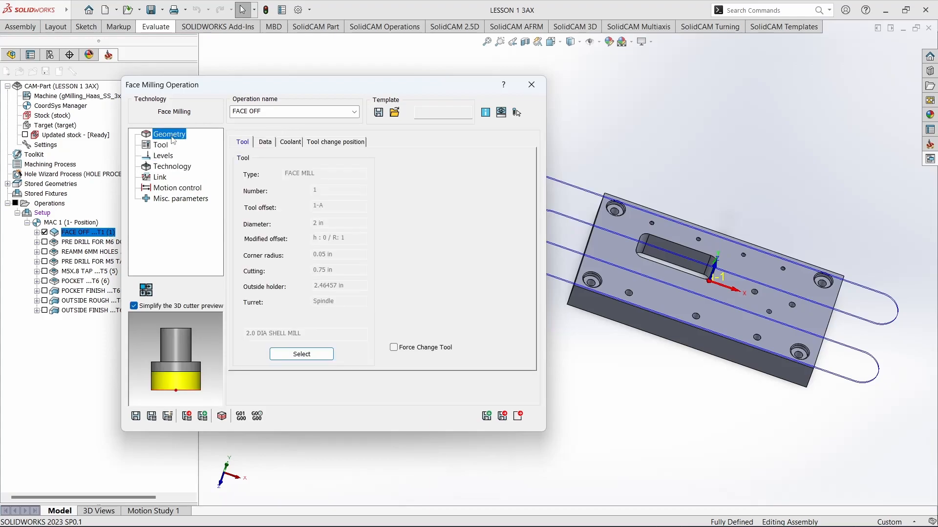
left_click(161, 177)
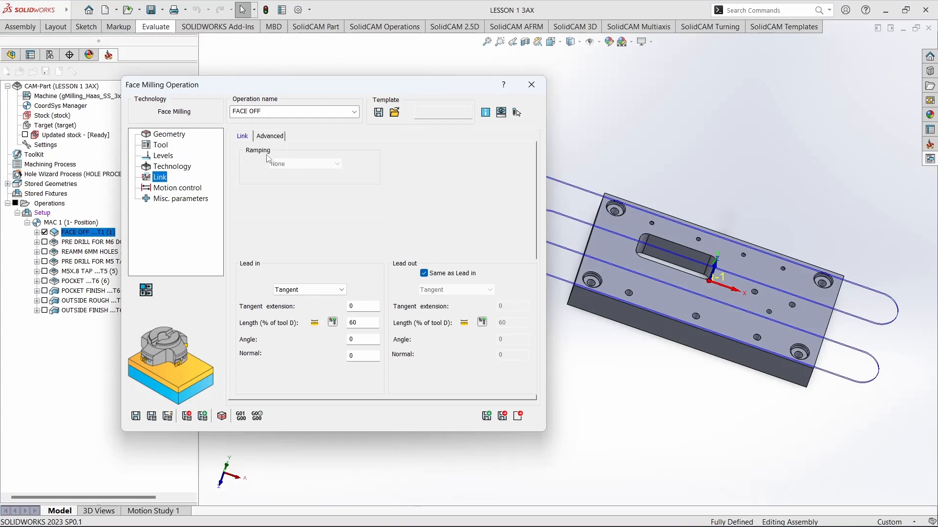
left_click(271, 136)
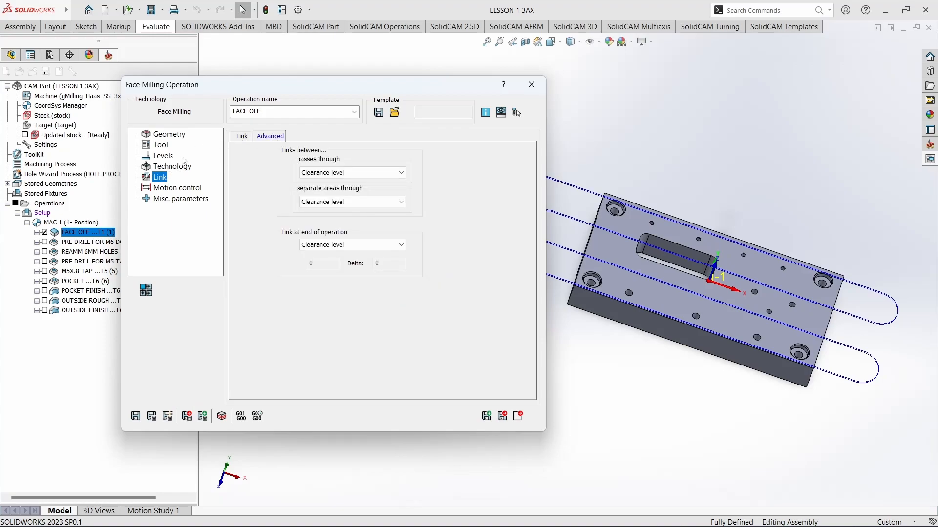
Review the FACE OFF technology settings, including advanced sorting and the hatch angle, extension and corner options.
left_click(182, 168)
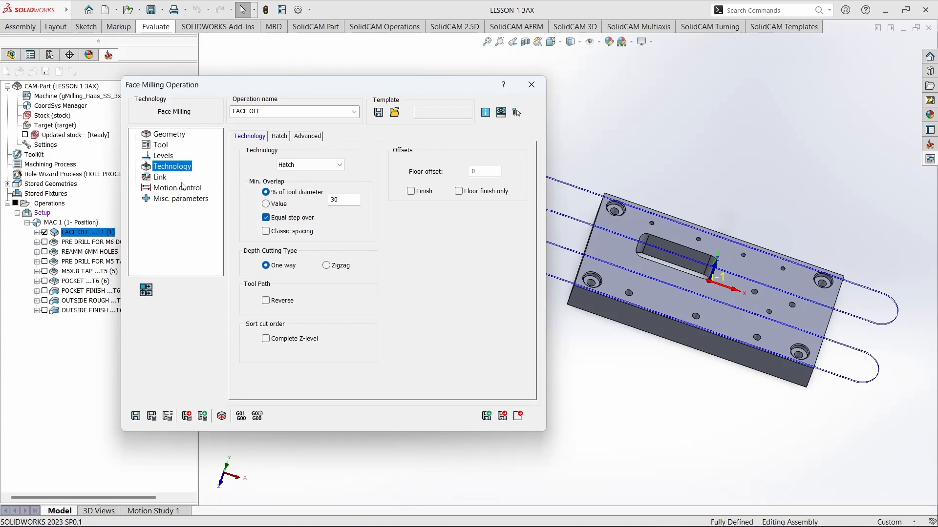
left_click(309, 137)
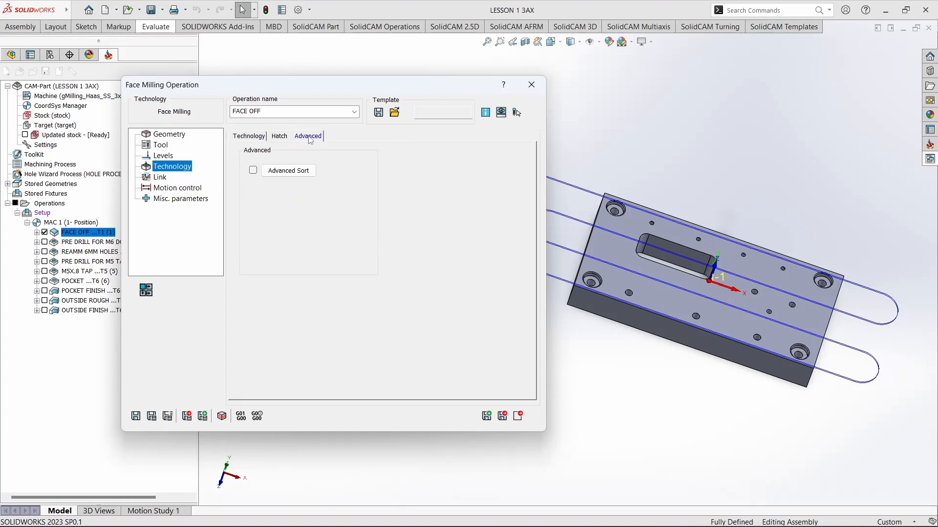
left_click(279, 138)
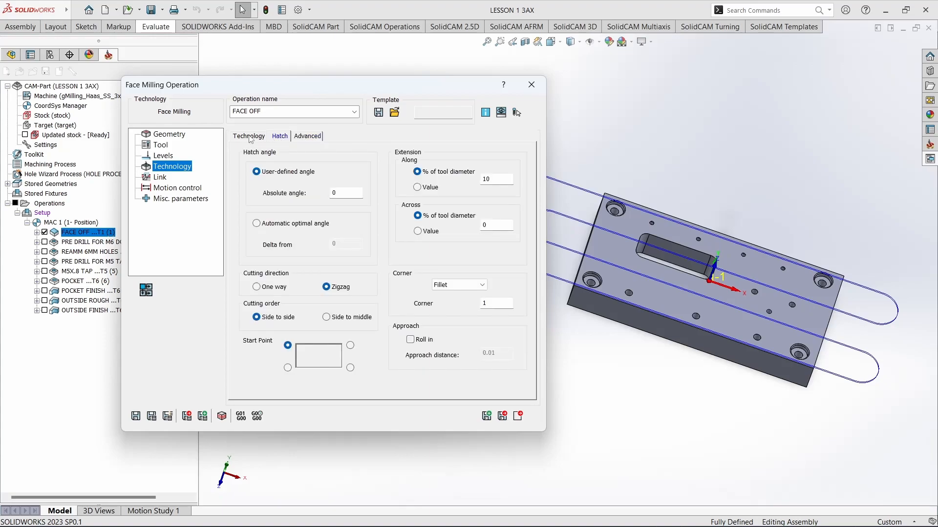
left_click(249, 137)
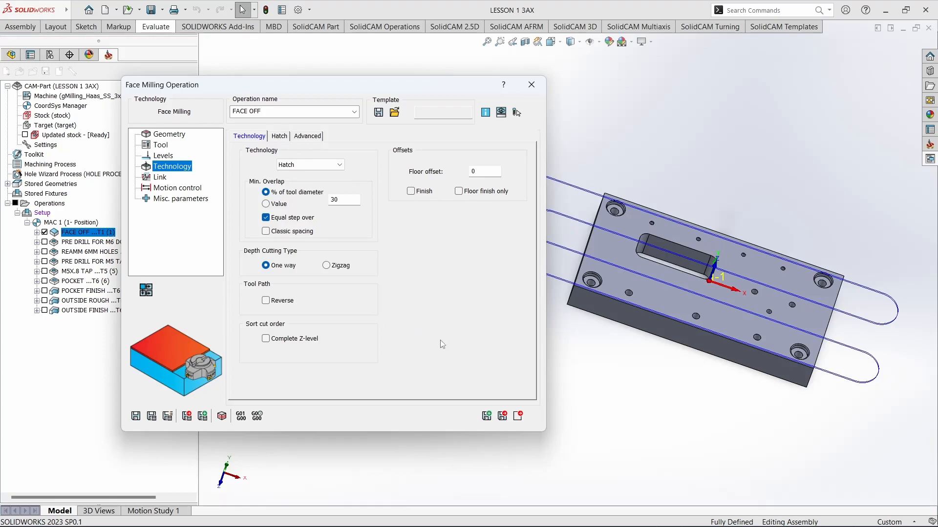
Review the FACE OFF levels, technology, motion control and miscellaneous parameters, and compare the basic and advanced link settings.
left_click(165, 157)
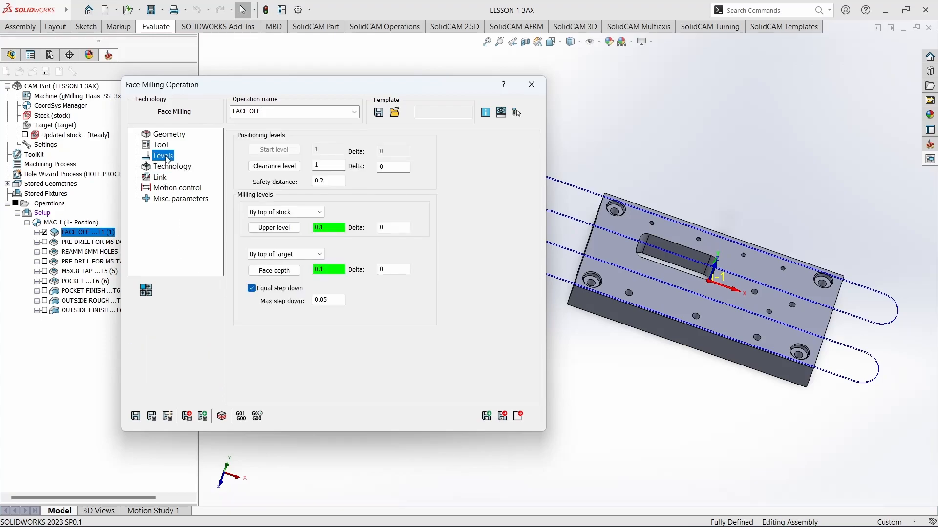
left_click(168, 168)
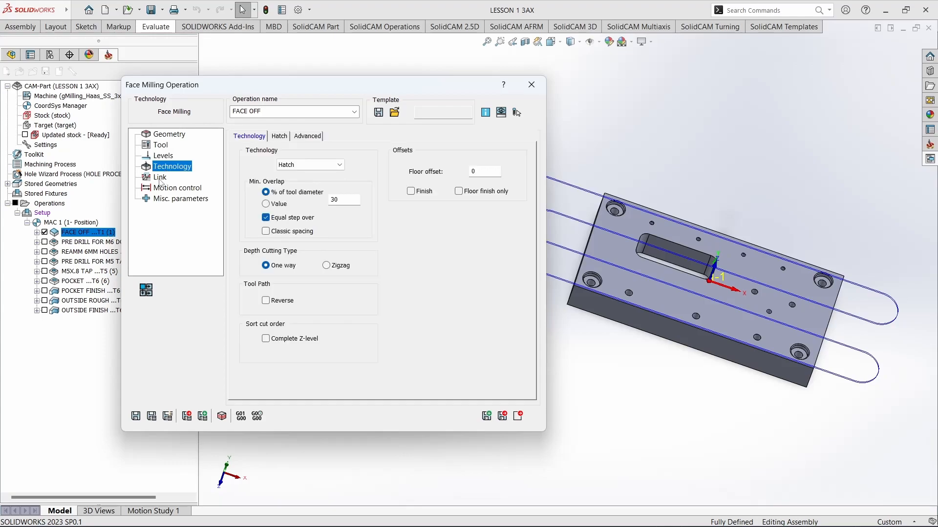
left_click(161, 178)
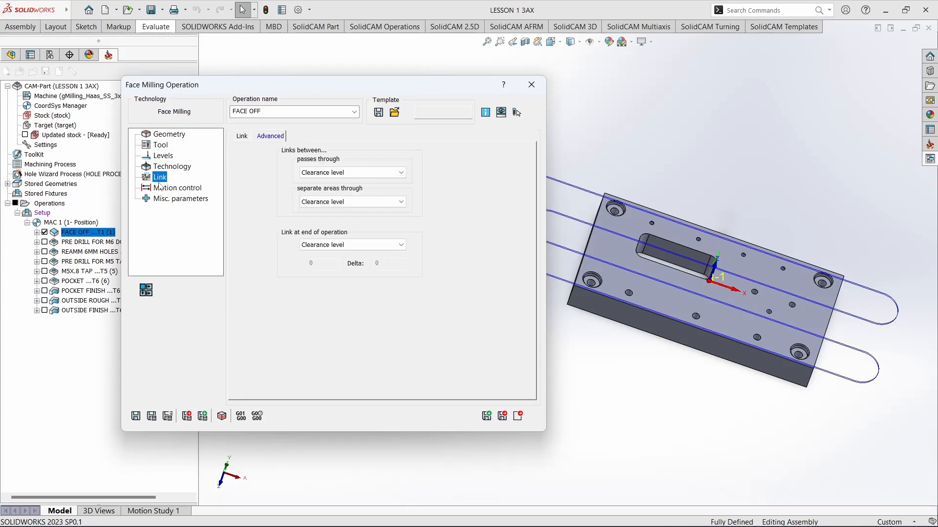
left_click(161, 189)
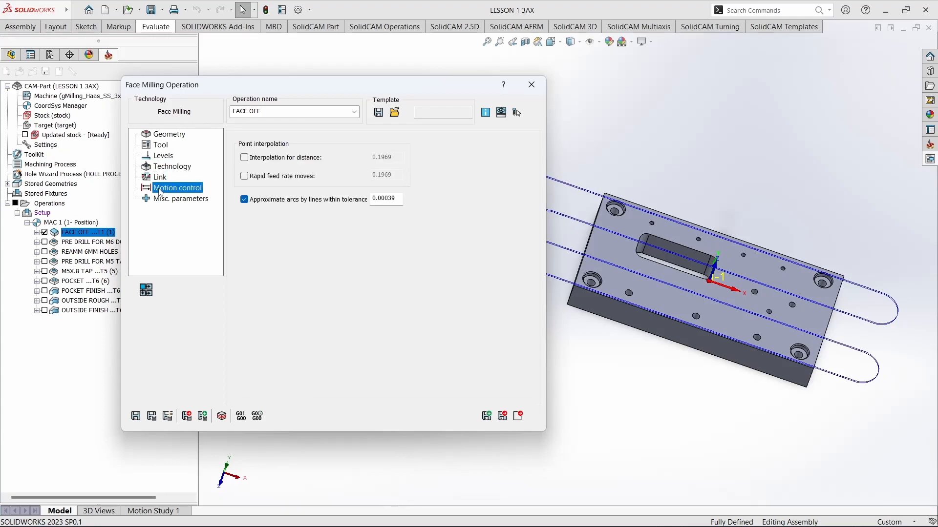
left_click(186, 200)
left_click(162, 177)
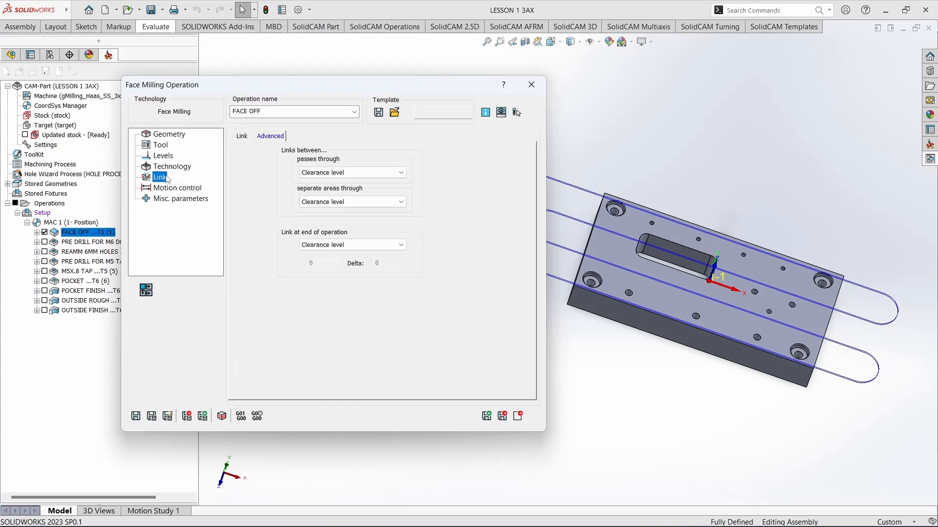
left_click(243, 138)
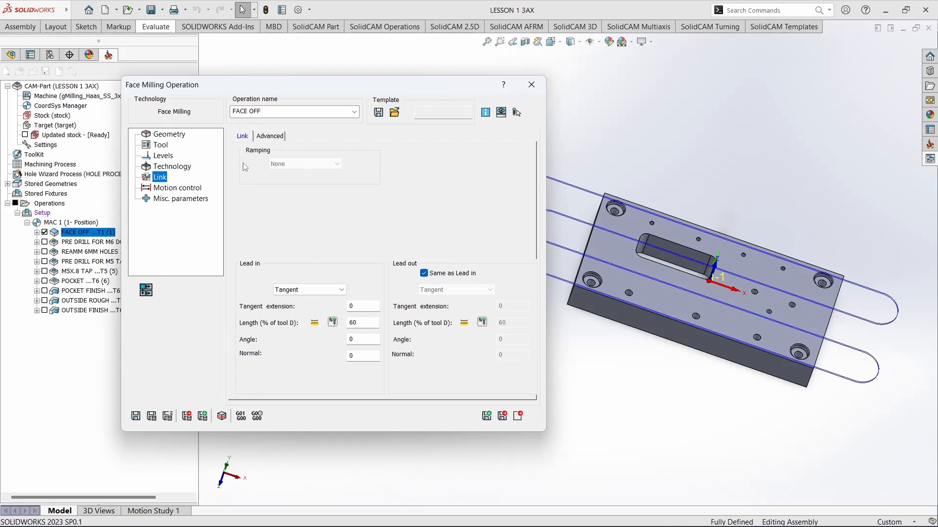
left_click(270, 138)
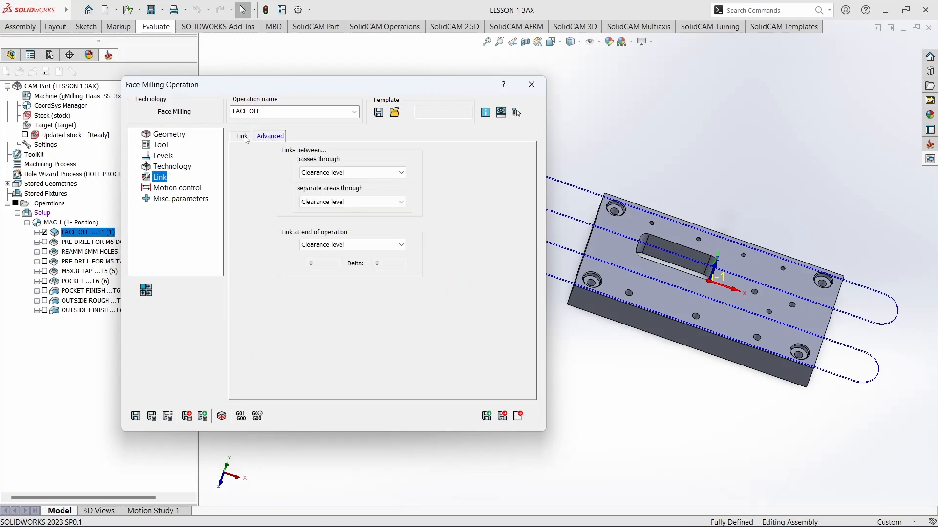
left_click(242, 137)
Go back over the FACE OFF operation's technology, levels, link, tool, geometry and motion control parameters.
left_click(177, 167)
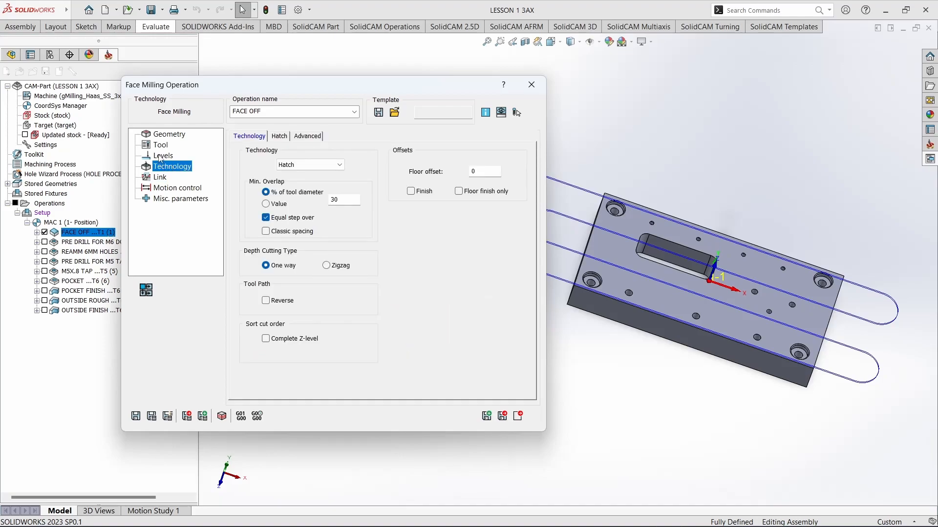
left_click(162, 156)
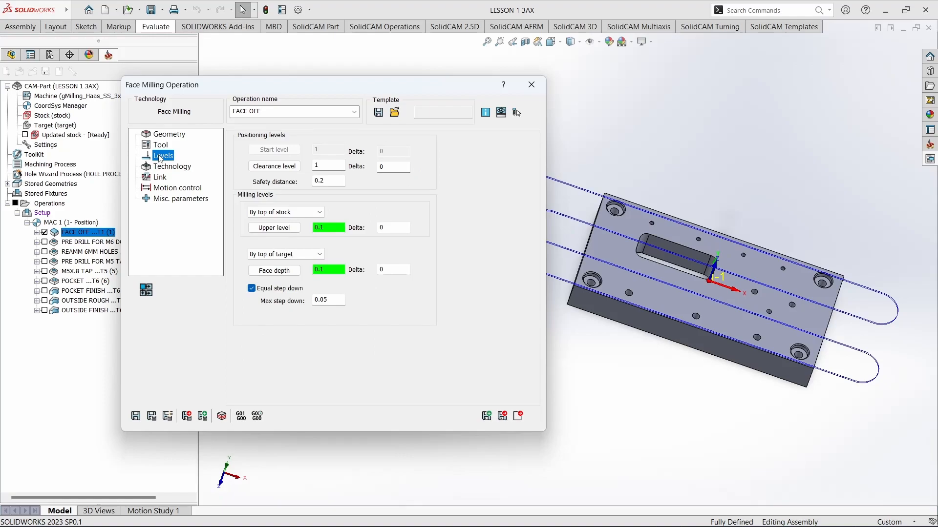
left_click(170, 189)
left_click(161, 178)
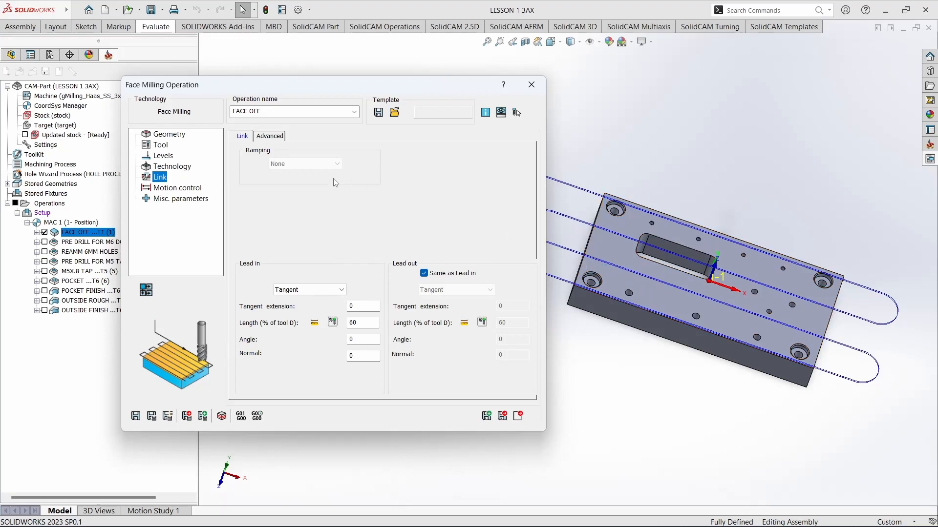
left_click(172, 167)
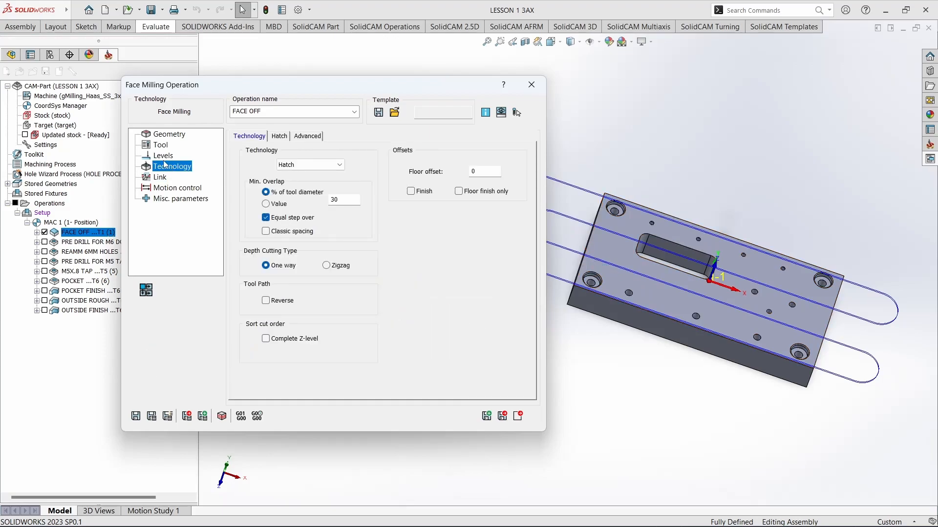
left_click(163, 156)
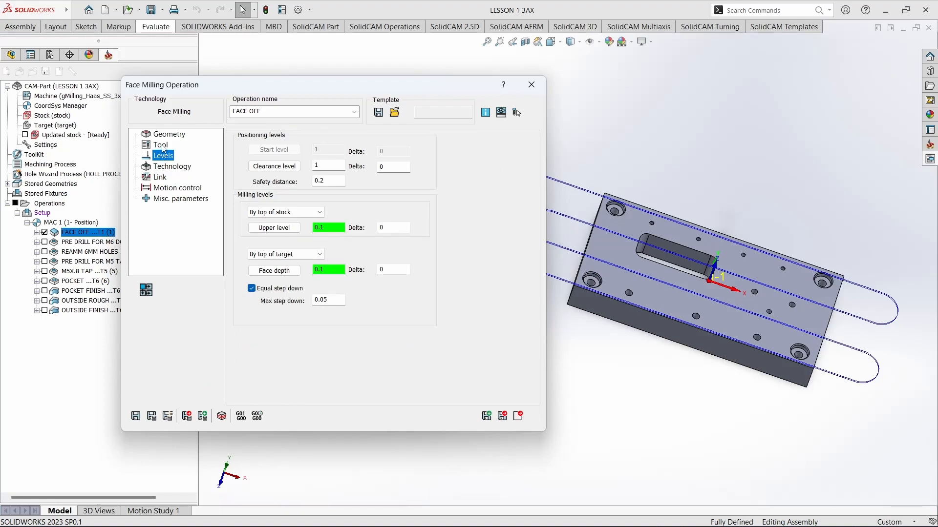
left_click(165, 146)
left_click(172, 135)
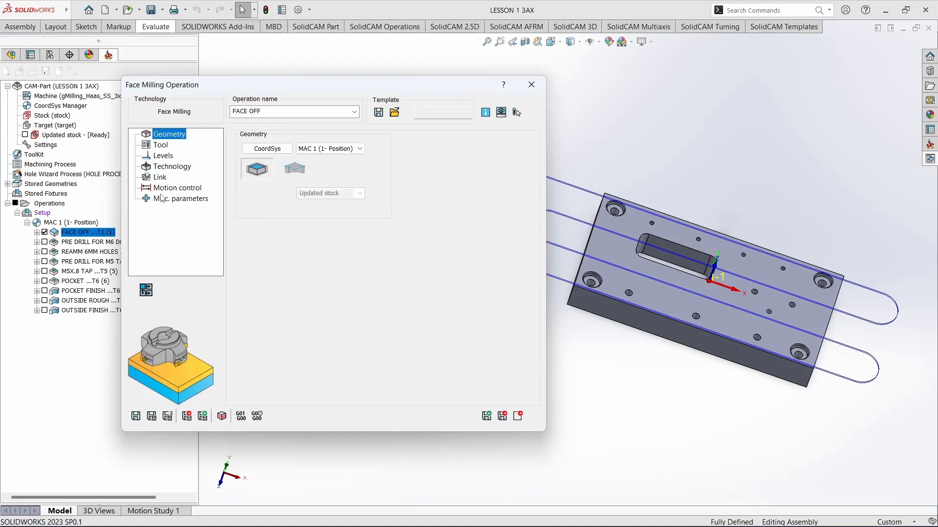
left_click(179, 189)
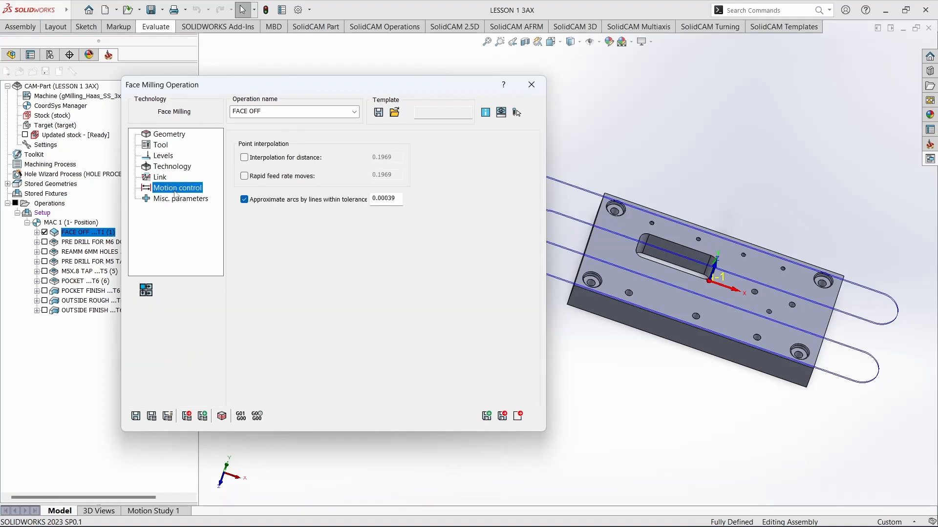
Review the FACE OFF operation's miscellaneous, motion control, link and technology parameters, ending on the hatch settings.
left_click(175, 200)
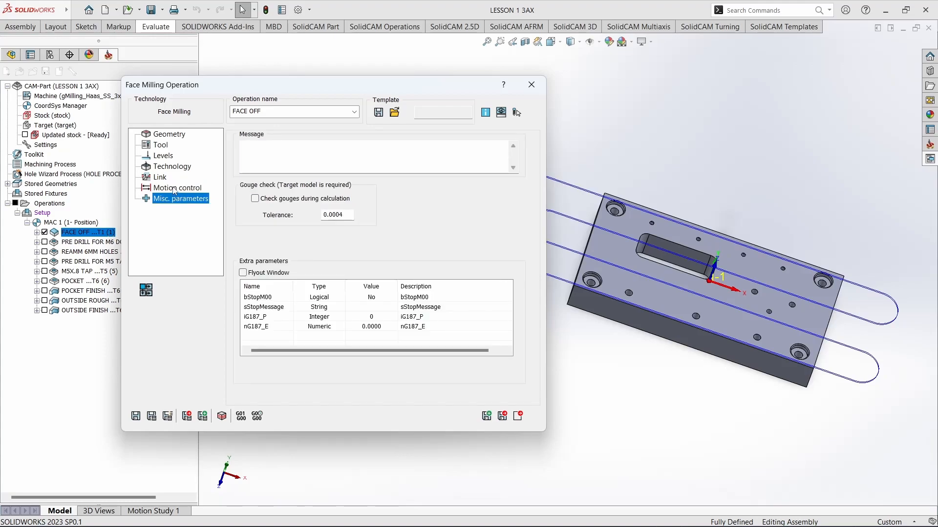
left_click(171, 188)
left_click(162, 177)
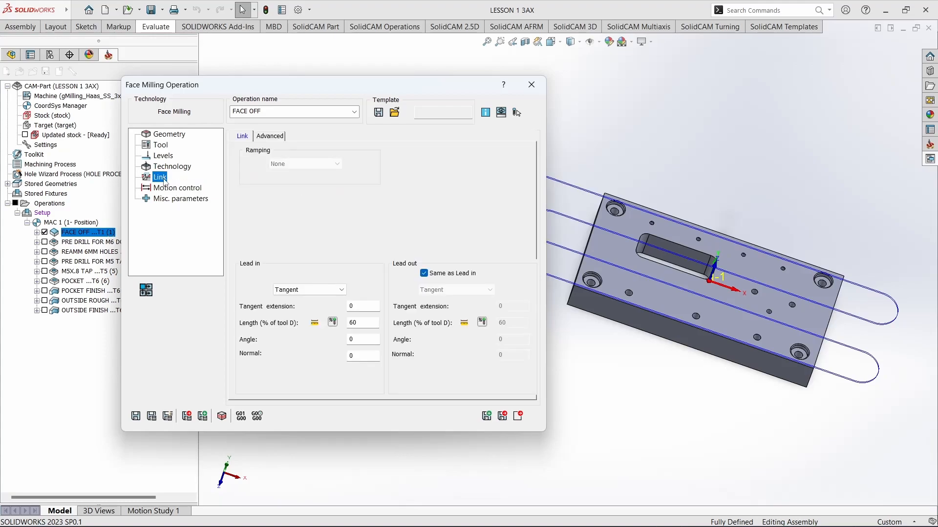
left_click(174, 168)
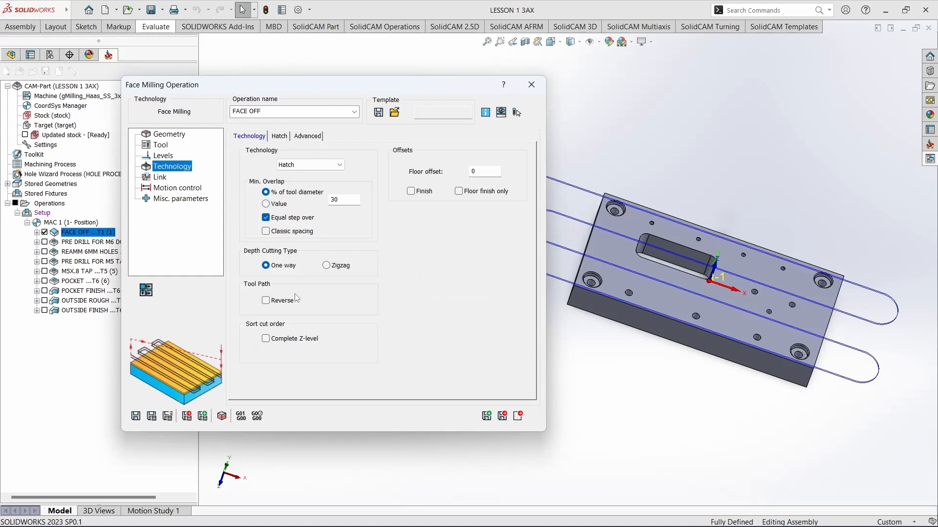
left_click(281, 137)
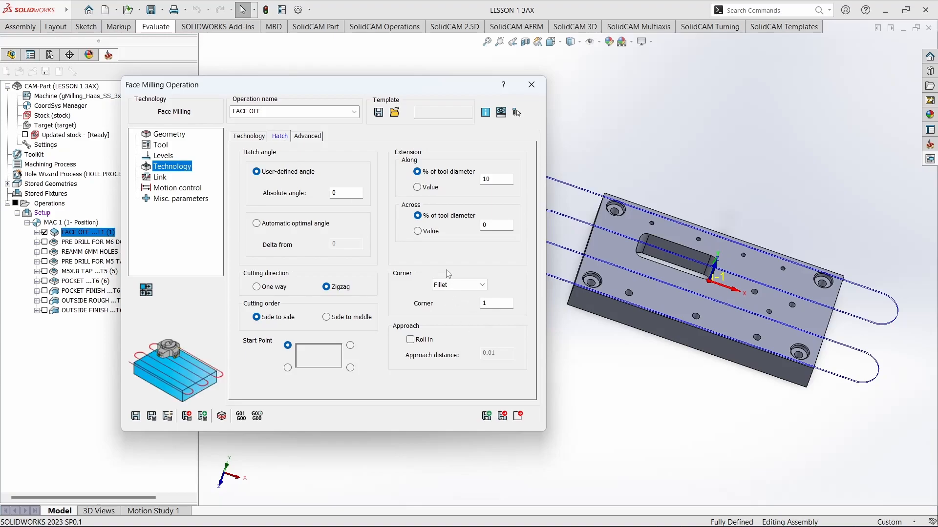
Set the FACE OFF hatch corner type to None, then save and calculate the operation.
left_click(476, 285)
left_click(459, 300)
left_click(152, 416)
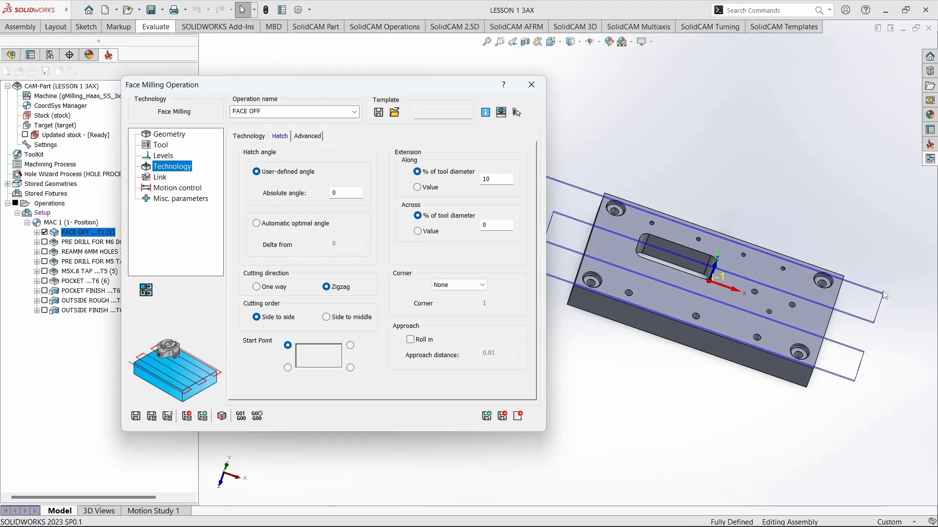
Set the FACE OFF hatch corners to Fillet with a corner value of .7, save and calculate, and close the operation.
left_click(457, 286)
left_click(459, 304)
double_click(503, 306)
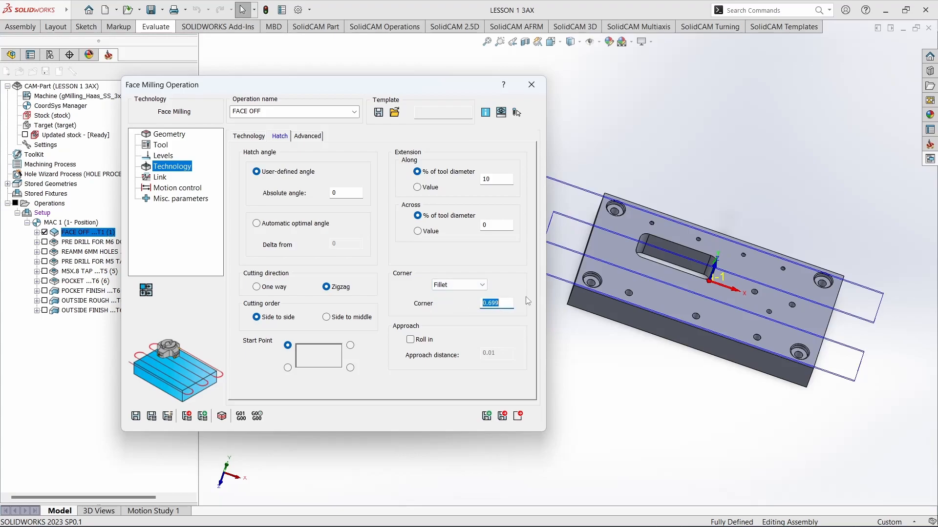
type(".7")
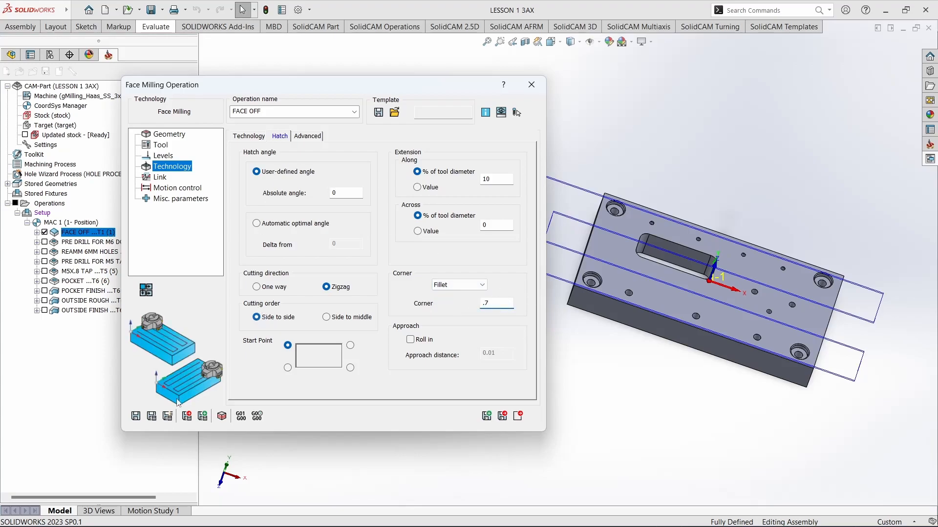
left_click(152, 416)
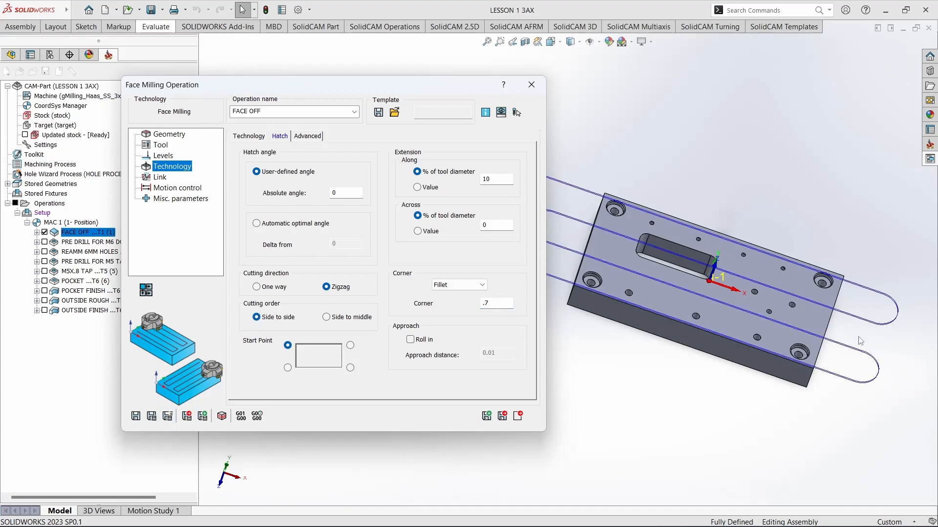
left_click(531, 85)
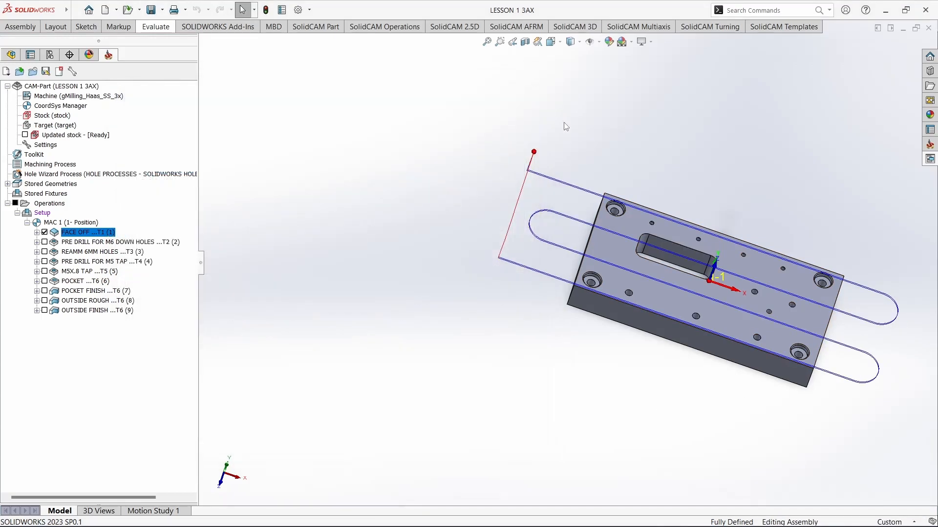
Inspect the recalculated FACE OFF toolpath around the part and turn off its display.
scroll(577, 262, "down", 3)
middle_click_drag(576, 262, 608, 266)
scroll(389, 235, "up", 3)
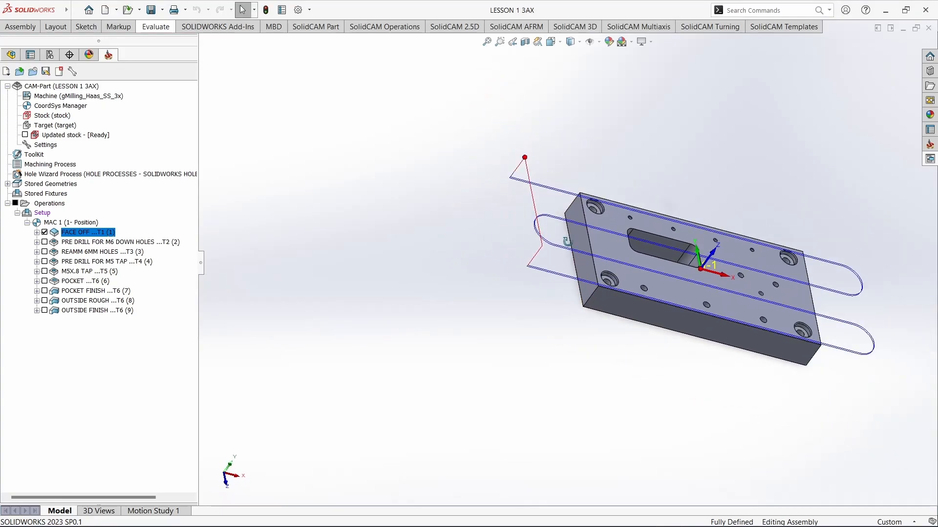
middle_click_drag(568, 244, 569, 263)
middle_click_drag(535, 192, 489, 244)
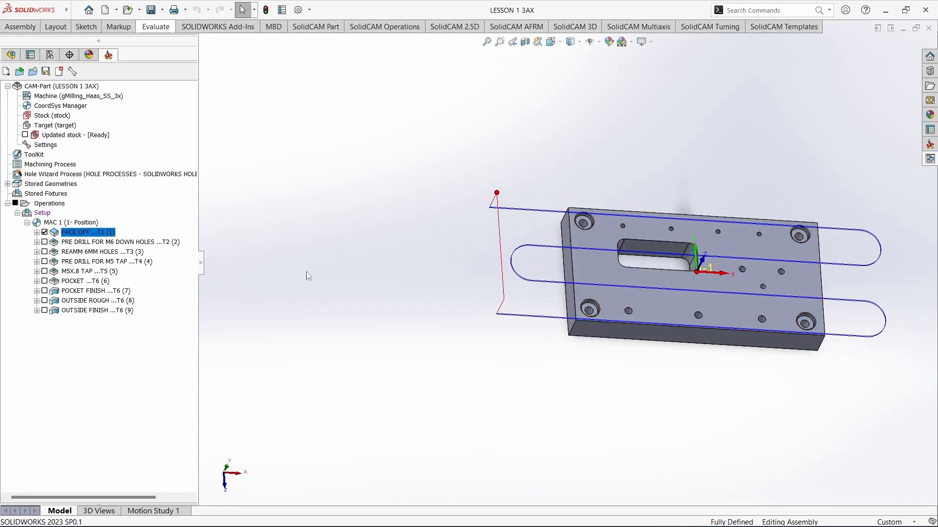
left_click(108, 242)
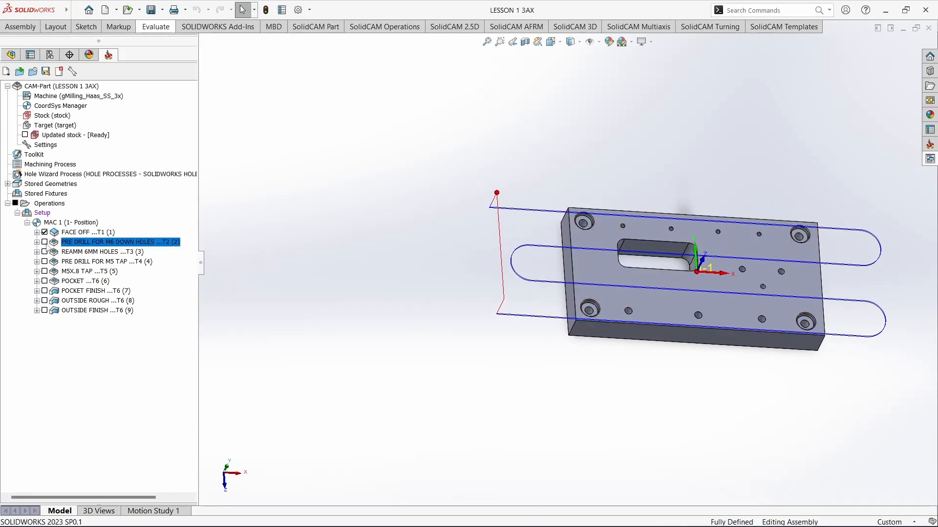
left_click(44, 233)
View the technology settings of the PRE DRILL FOR M6 DOWN HOLES operation and close it.
left_click(95, 244)
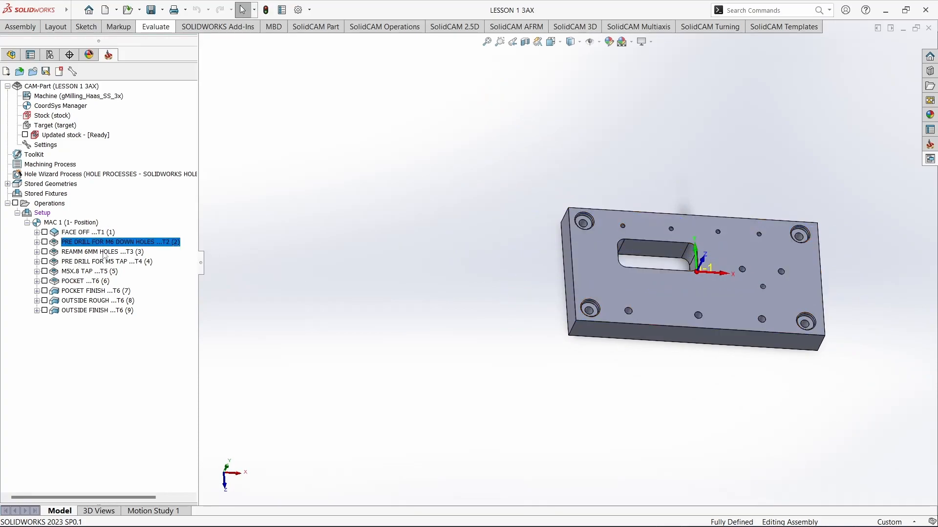
double_click(136, 246)
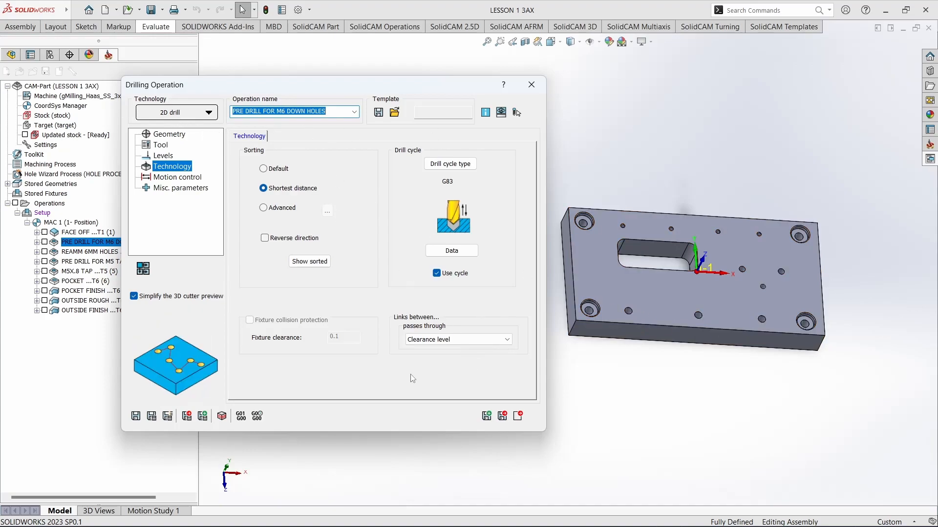
left_click(531, 84)
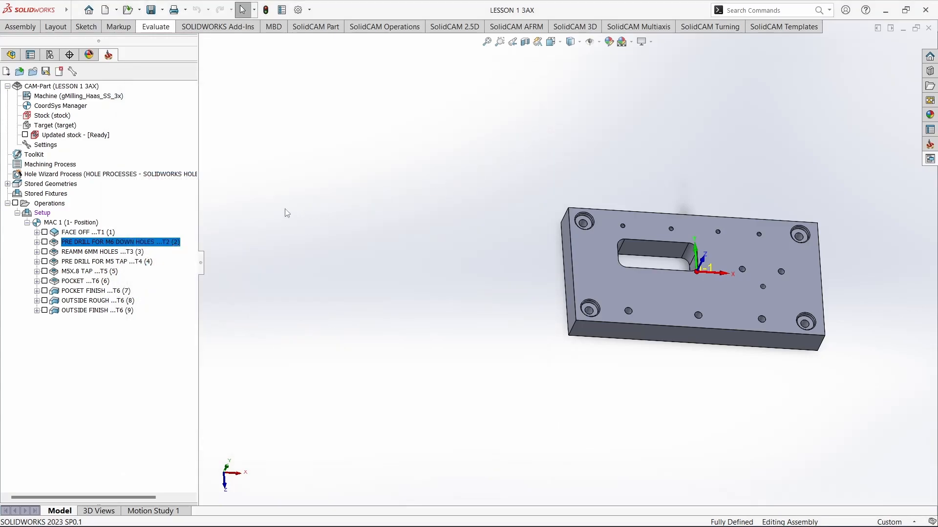
Look through the milling operation types that can be added to the CAM-Part's operations, including the drilling types, without adding one.
left_click(89, 232)
left_click(87, 240)
left_click(89, 233)
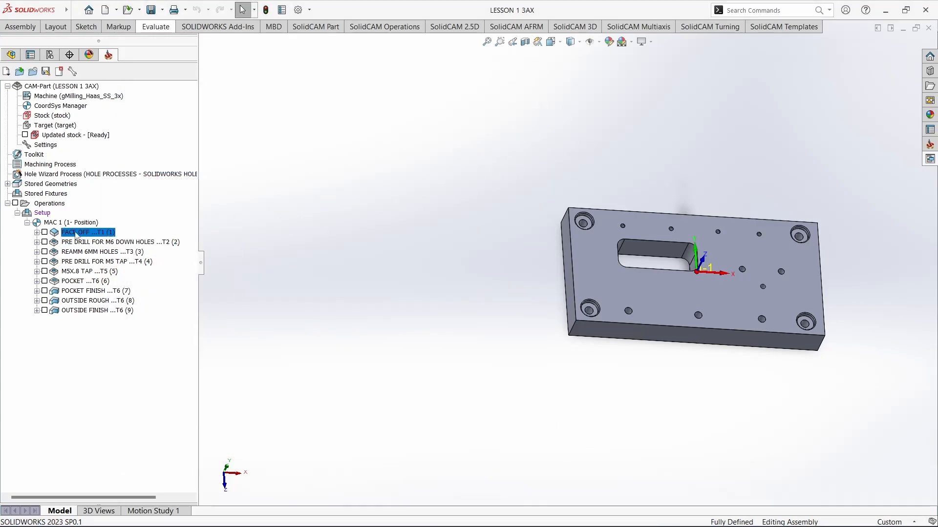
left_click(55, 203)
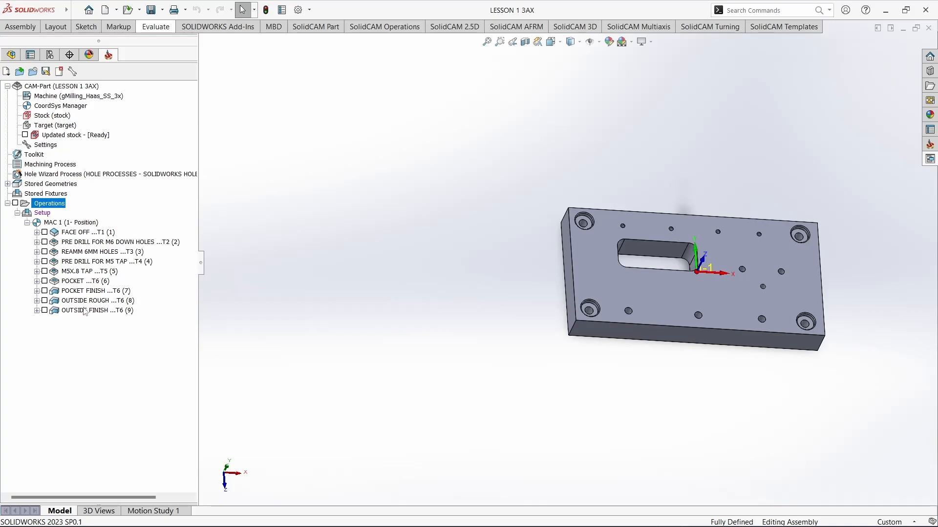
right_click(56, 206)
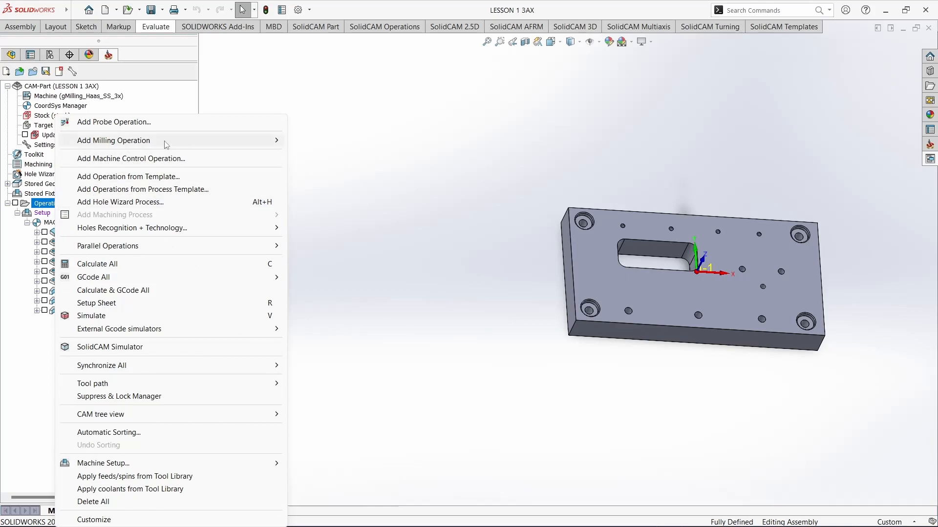
mouse_move(166, 143)
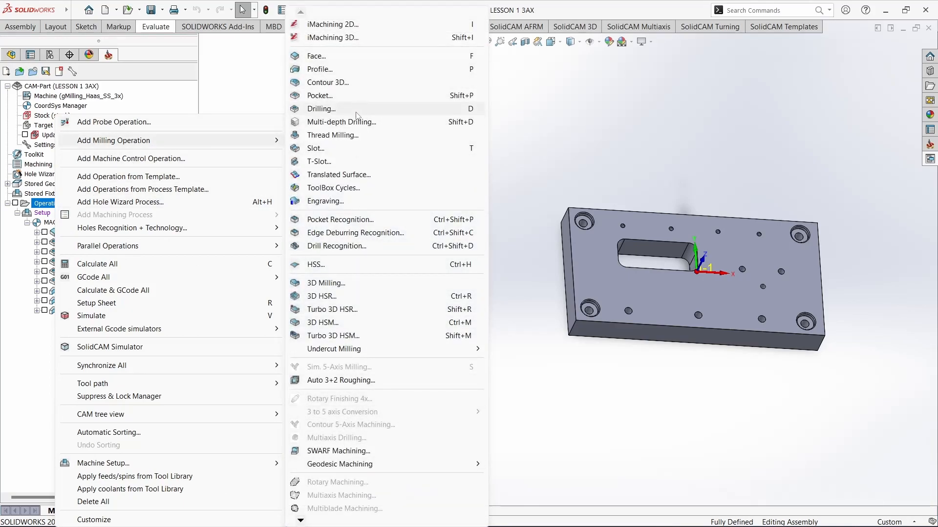
left_click(253, 91)
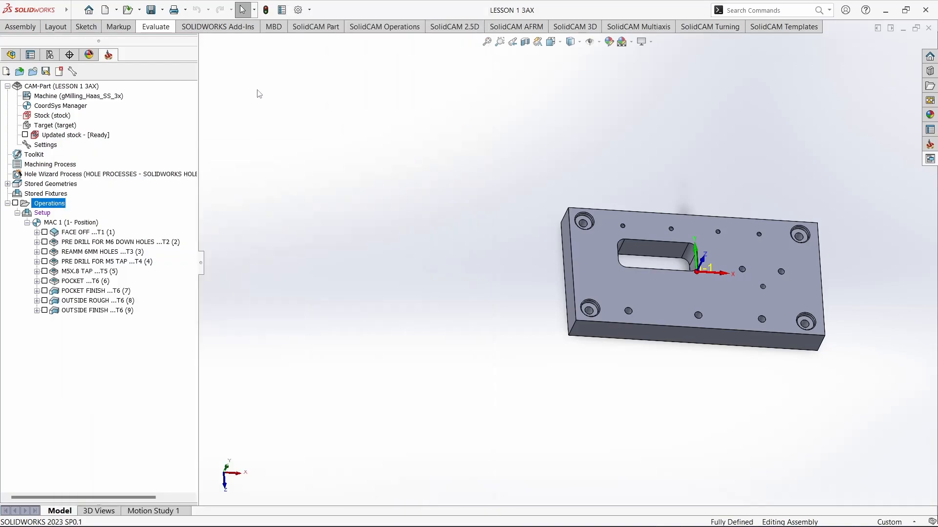
left_click(118, 242)
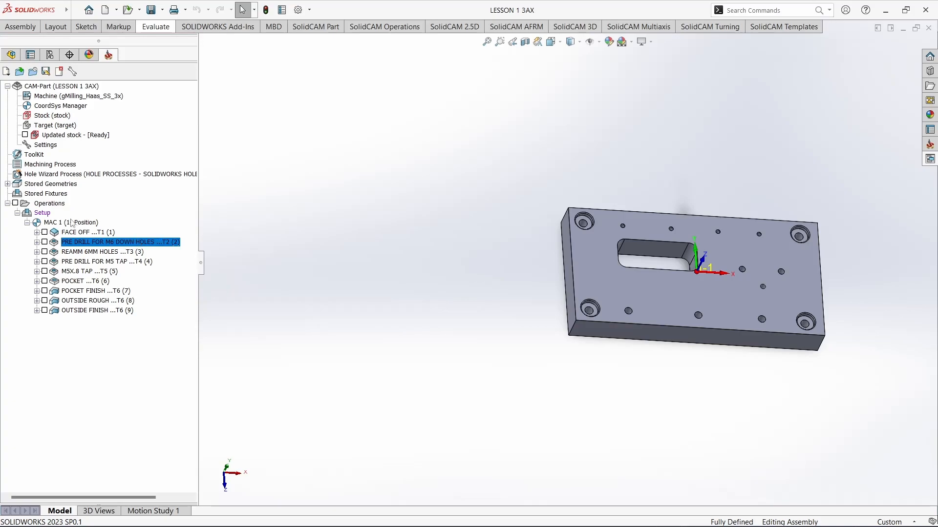
left_click(54, 204)
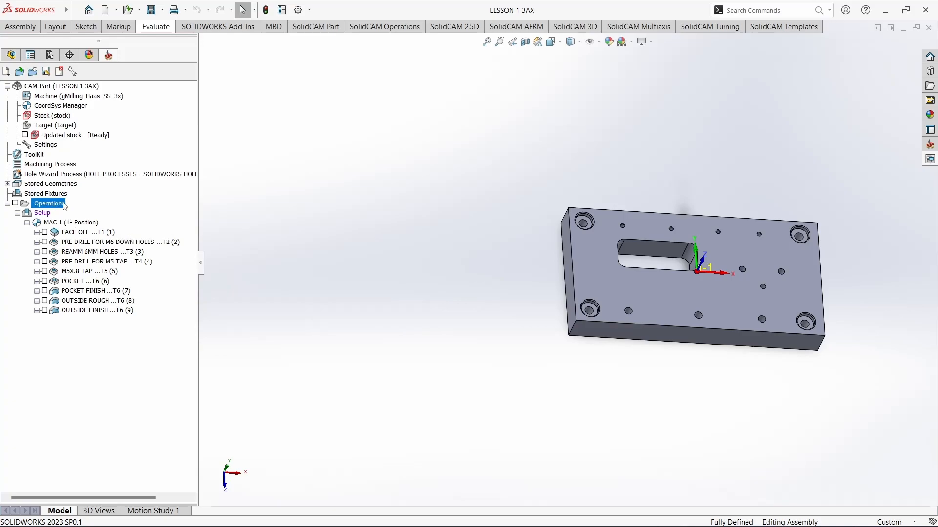
right_click(65, 205)
mouse_move(186, 140)
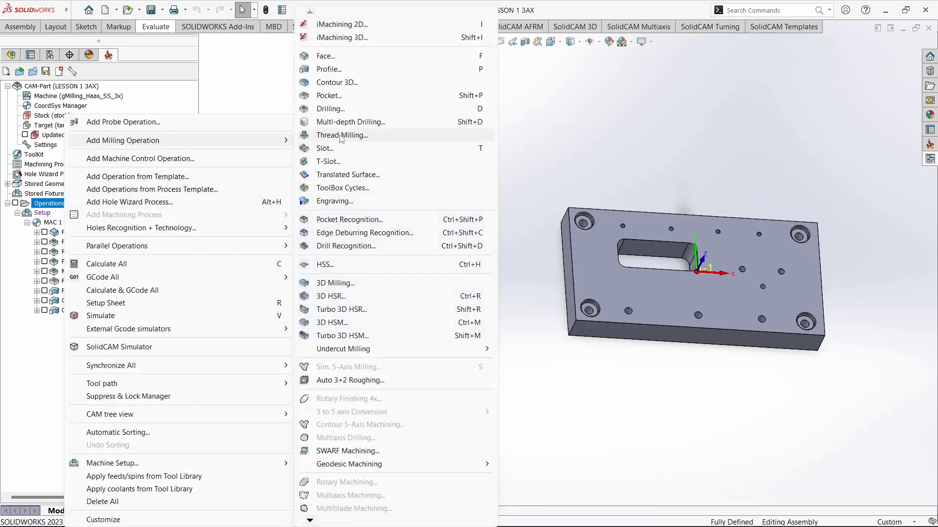
left_click(555, 118)
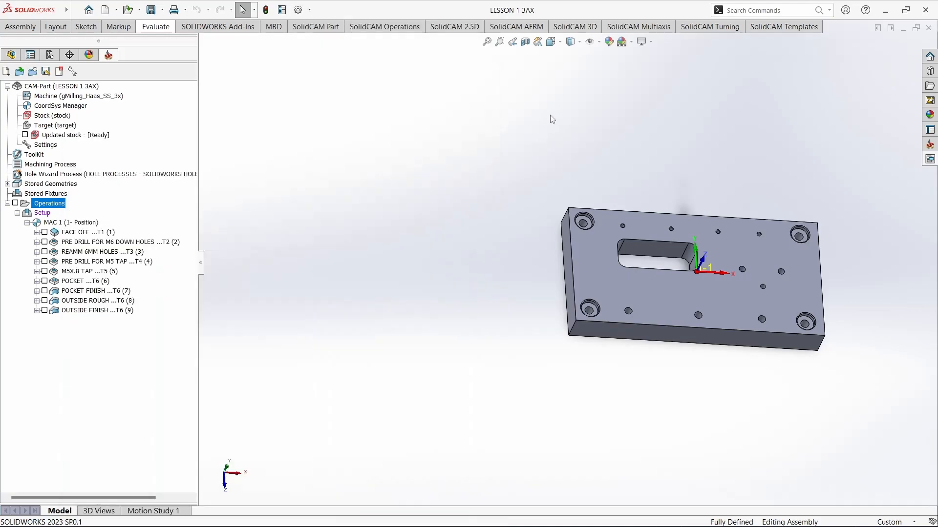
Open the PRE DRILL FOR M6 DOWN HOLES operation and choose G83 as its drill cycle type.
left_click(104, 243)
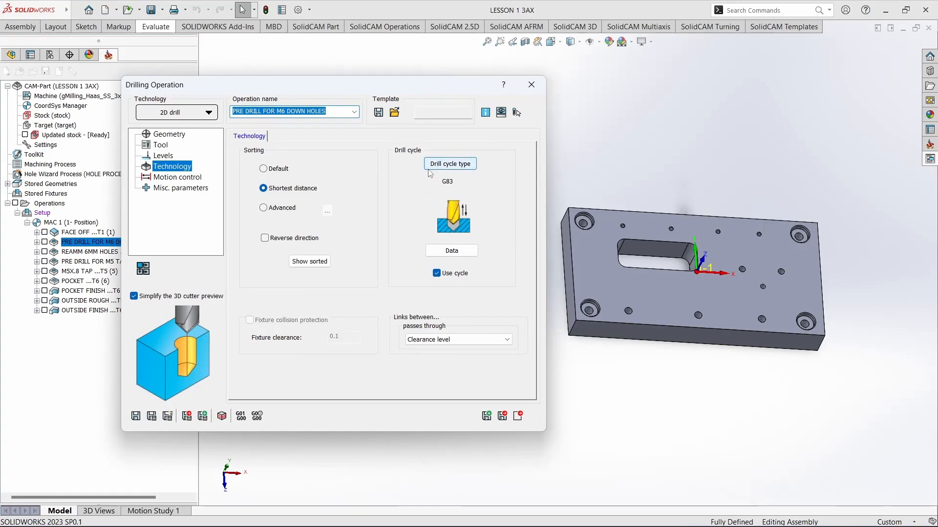
left_click_drag(322, 90, 300, 65)
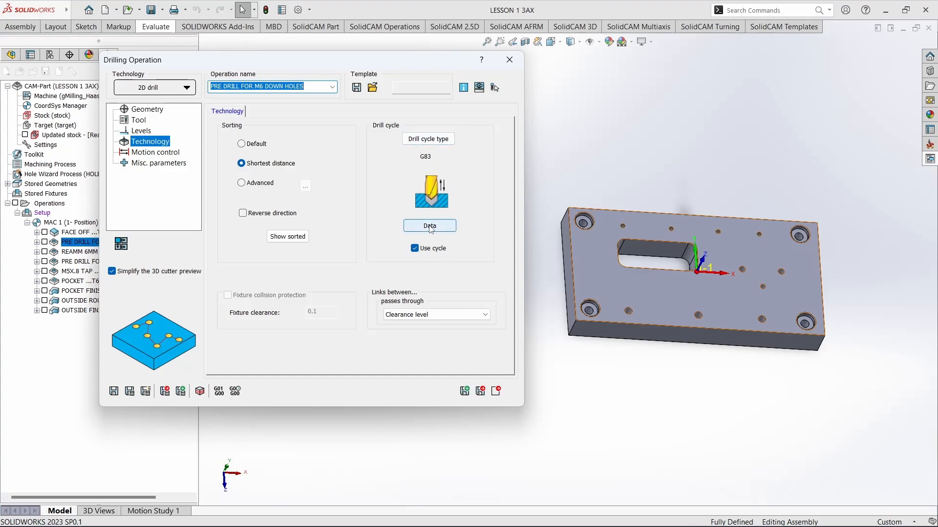
left_click(430, 140)
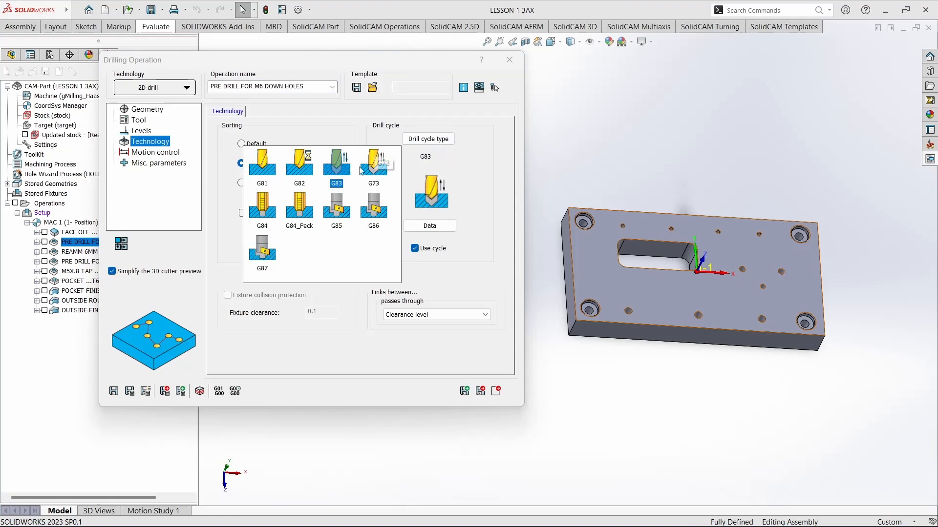
left_click(337, 166)
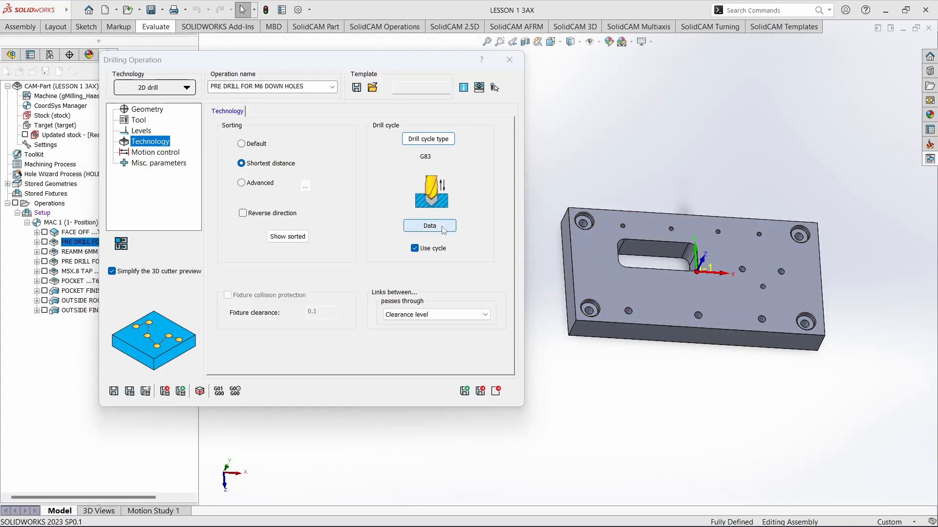
Check the G83 cycle's drill options, including the Q_Peck value, and leave them without changes.
left_click(430, 225)
double_click(320, 258)
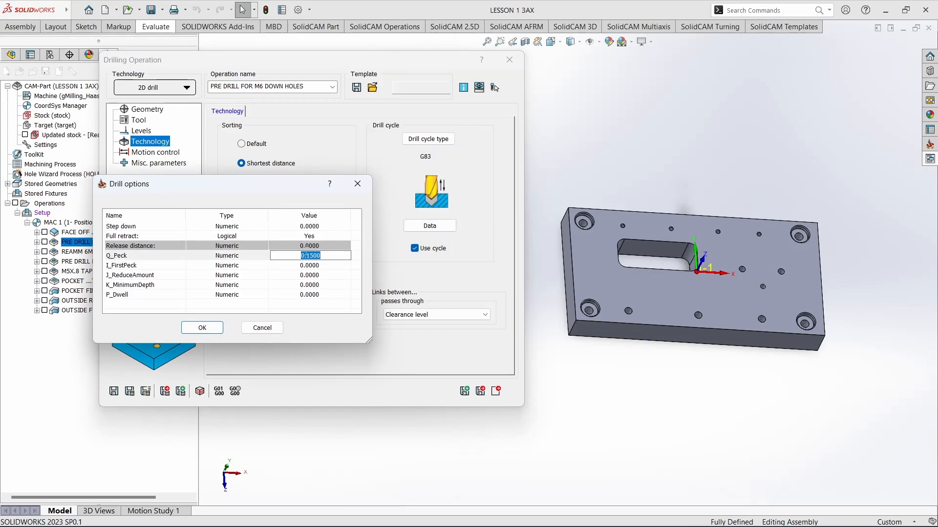
left_click(264, 327)
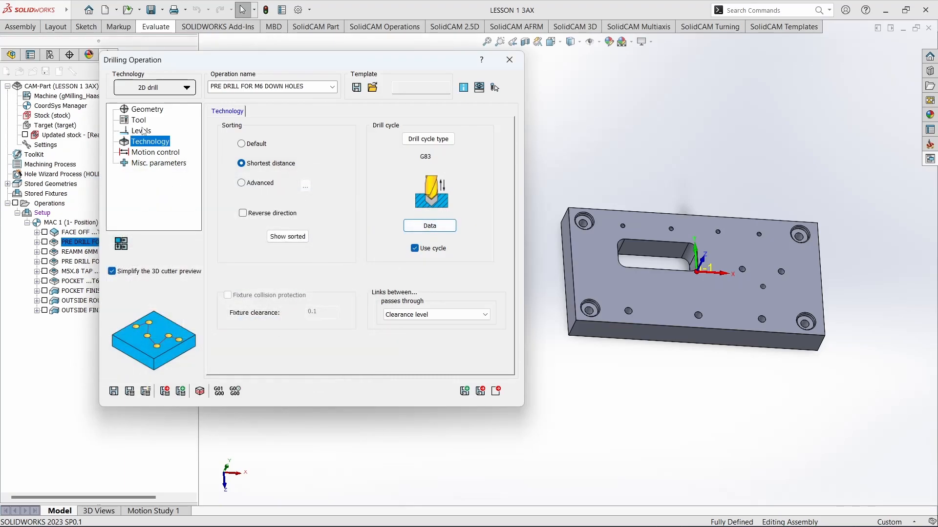
Show the drill geometry selected for the pre-drill operation on the model, examine its hole positions and return to the operation.
left_click(152, 110)
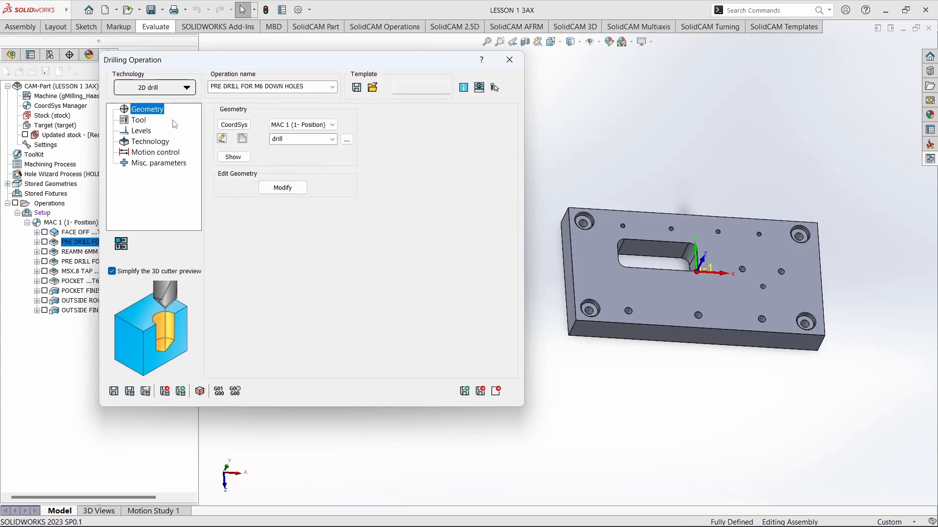
left_click_drag(389, 64, 410, 65)
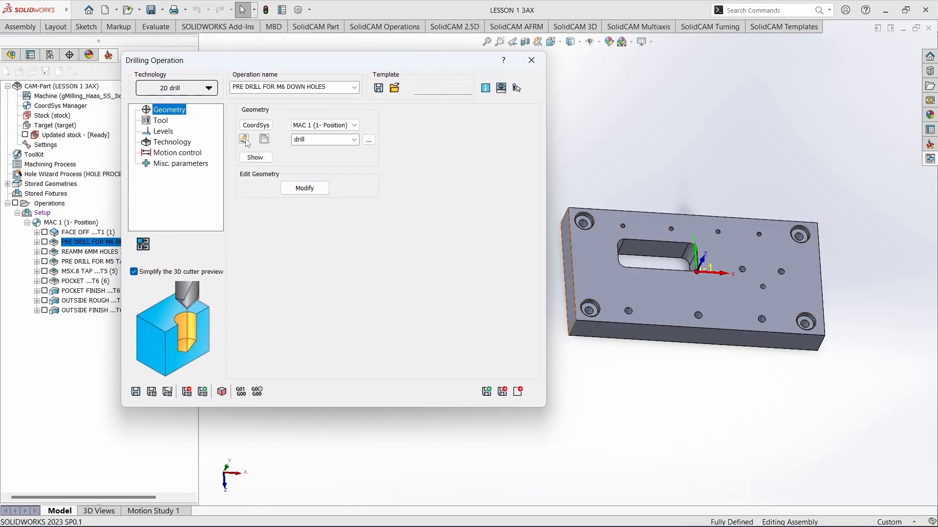
left_click(255, 157)
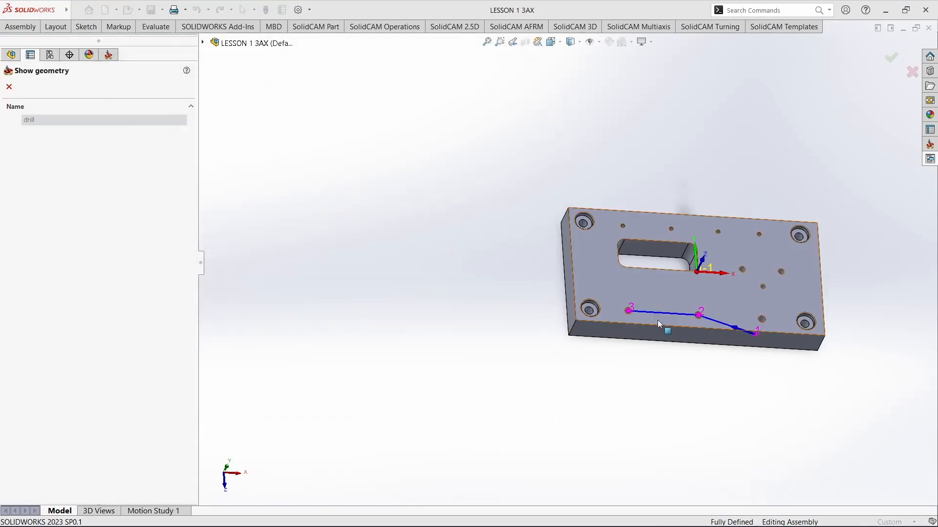
scroll(758, 349, "down", 5)
middle_click_drag(738, 264, 726, 333)
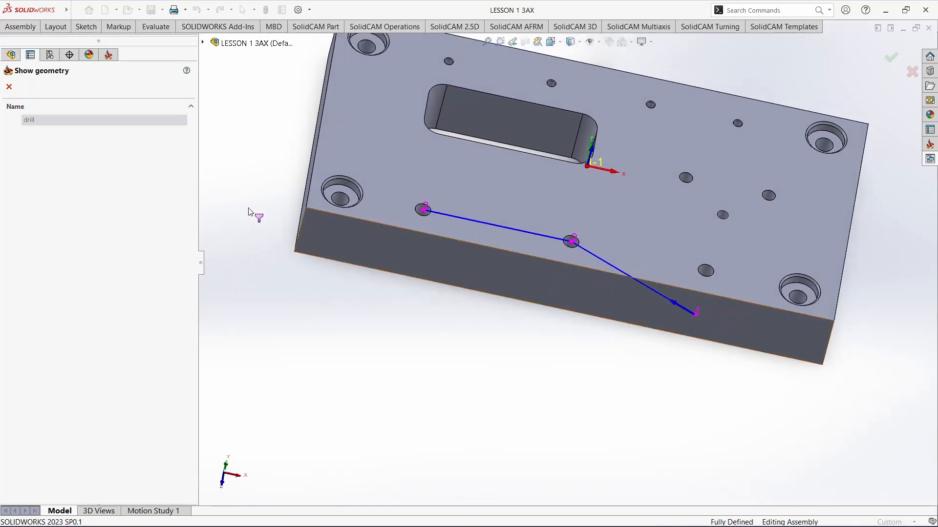
left_click(10, 86)
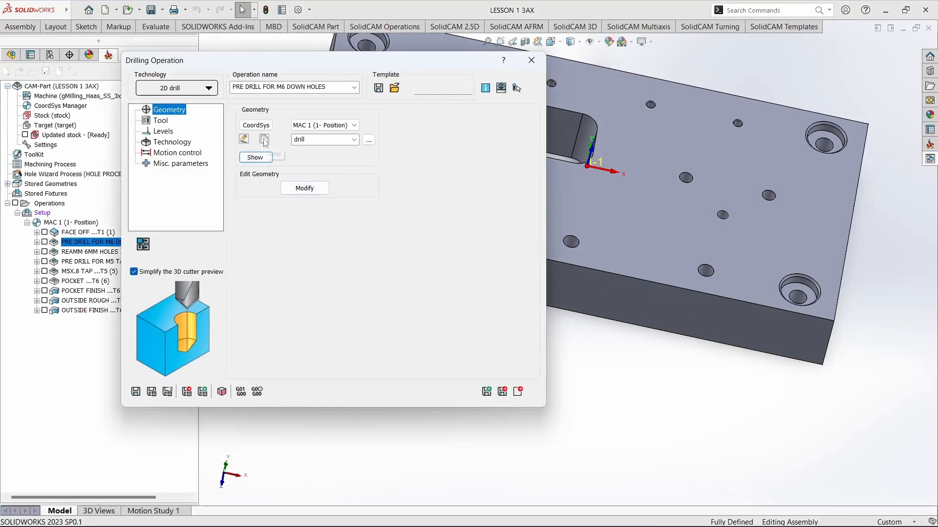
Open the pre-drill operation's existing drill geometry, check its selected hole centres and leave it without changes.
left_click(244, 139)
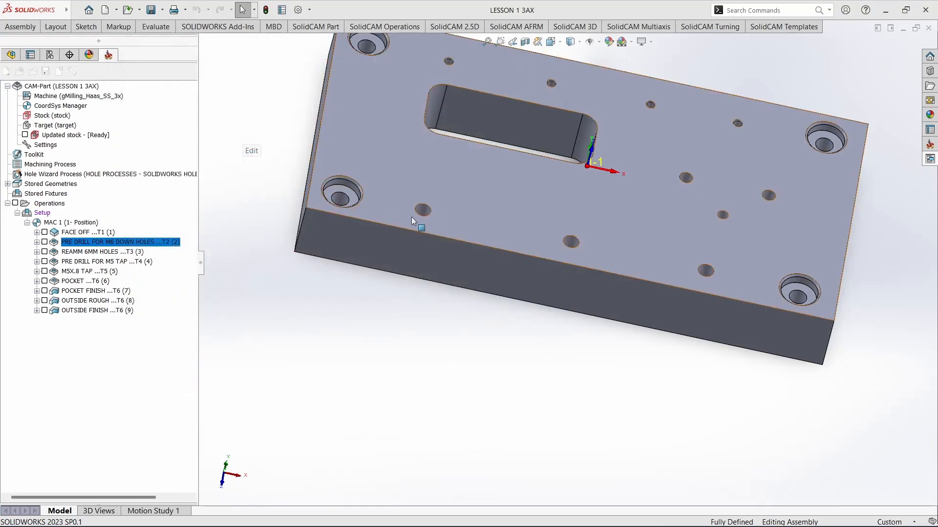
left_click(422, 210)
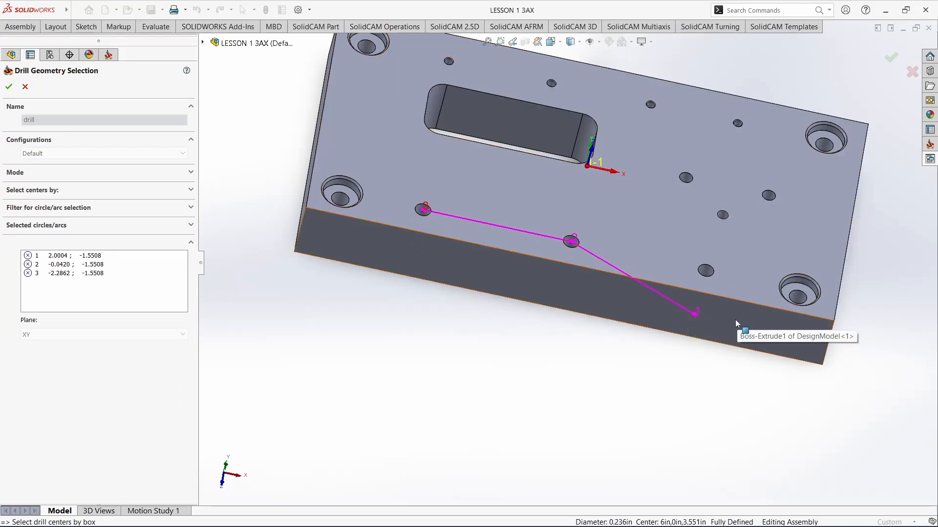
left_click(25, 87)
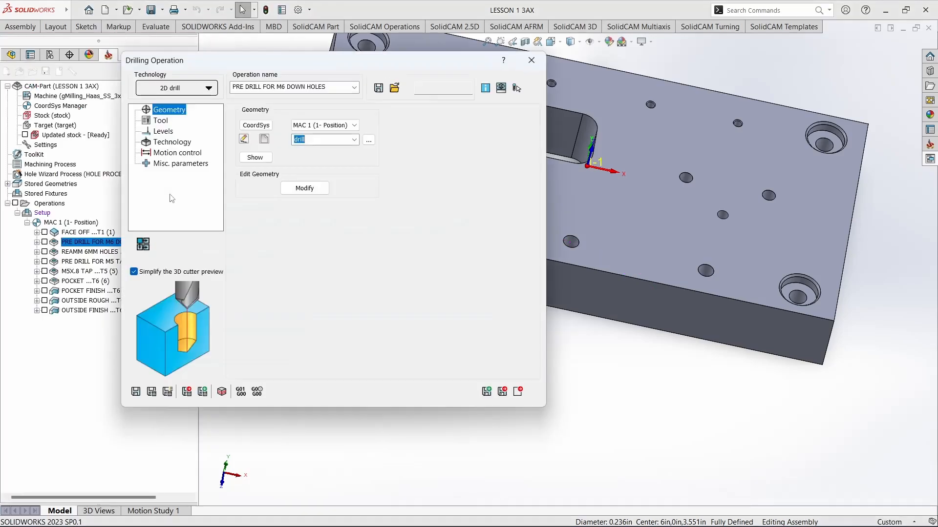
Define a new drill geometry, drill4, from the three hole centres in the row along the plate's front edge.
left_click(264, 140)
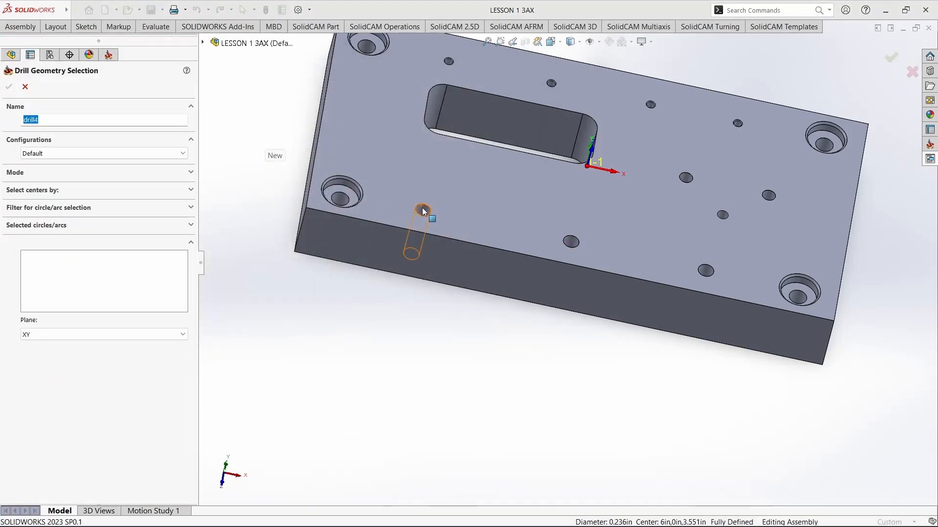
left_click(573, 242)
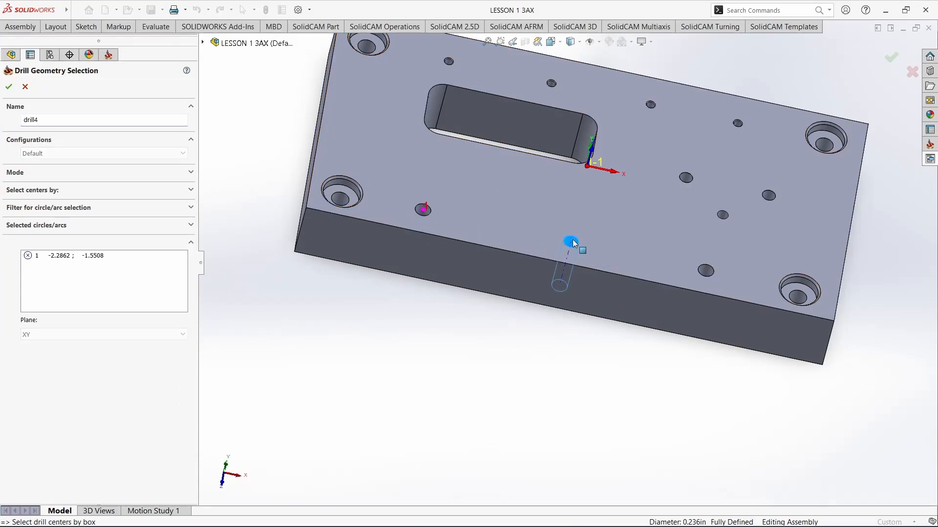
left_click(706, 272)
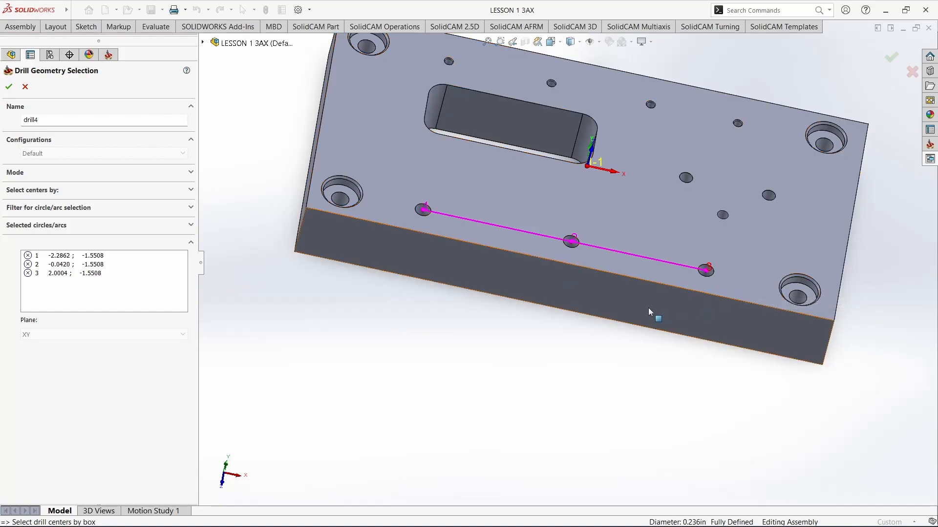
left_click(9, 86)
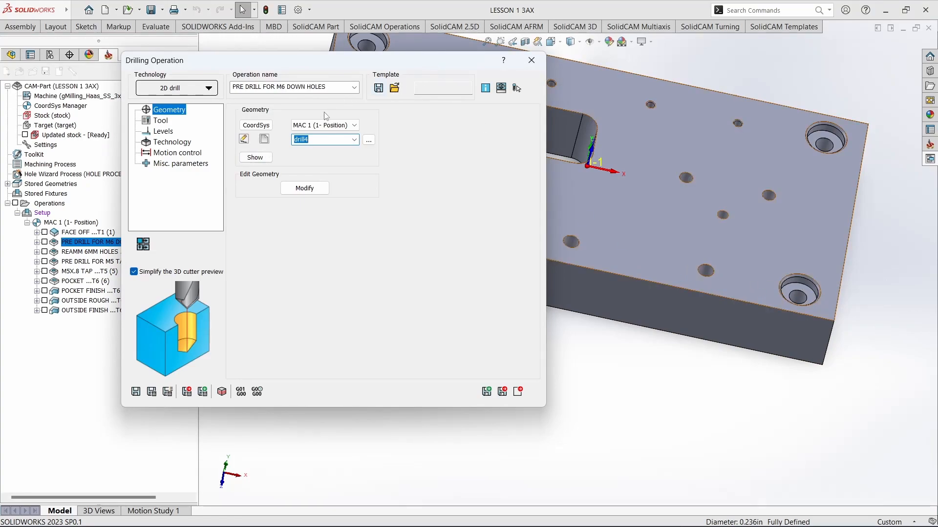
Save and calculate the pre-drill operation and examine its toolpath across the three holes on the model.
left_click(152, 392)
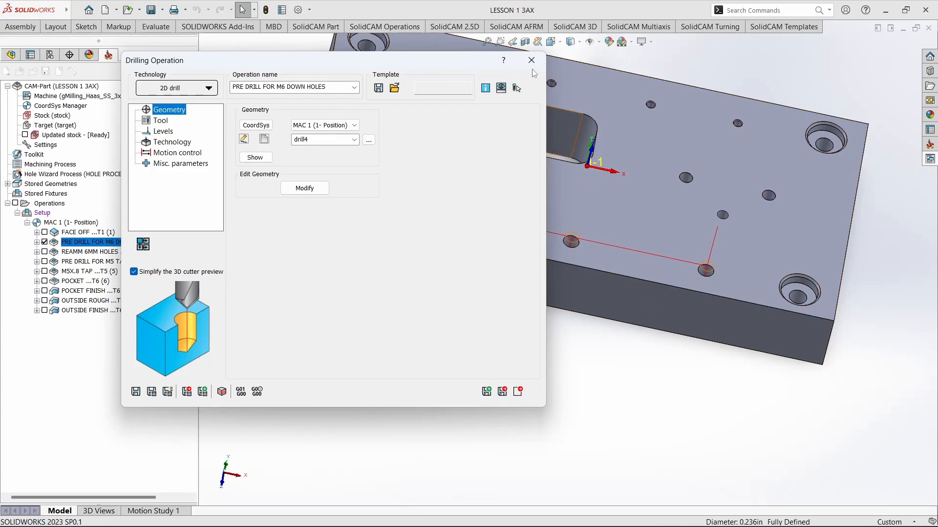
left_click_drag(428, 60, 424, 274)
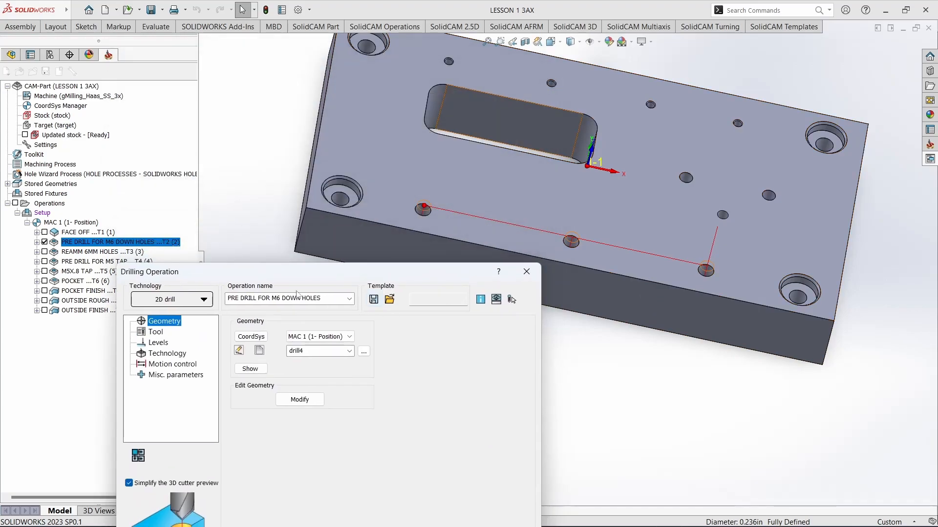
left_click_drag(285, 270, 262, 56)
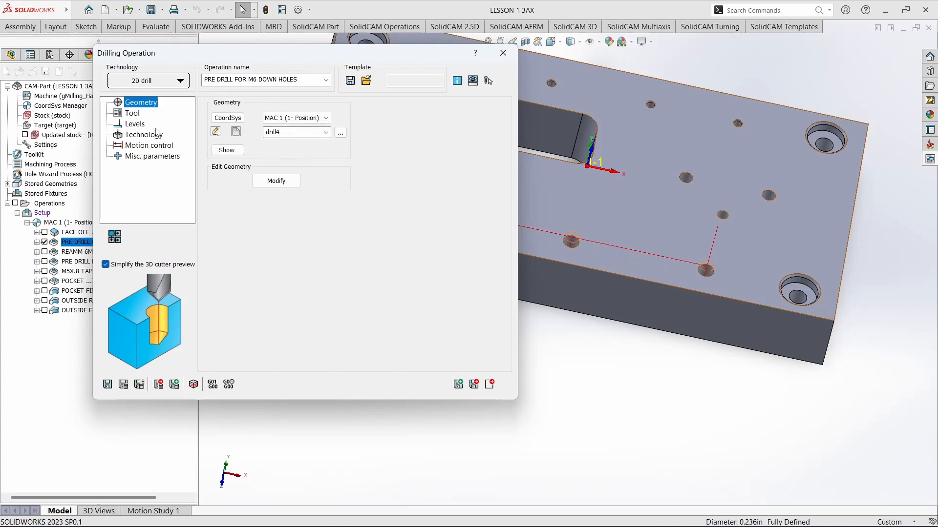
Check the pre-drill operation's drill and its parameters in the tool table, keeping the same tool.
left_click(133, 114)
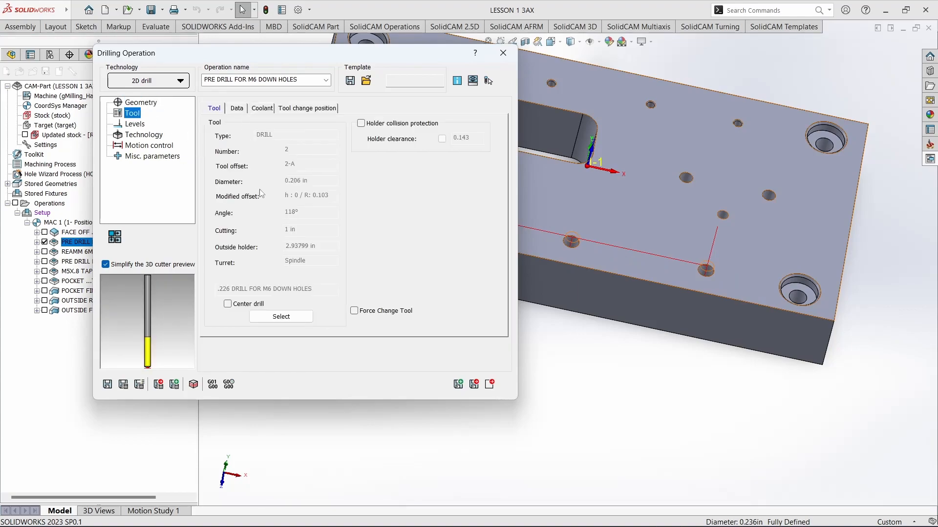
left_click(281, 317)
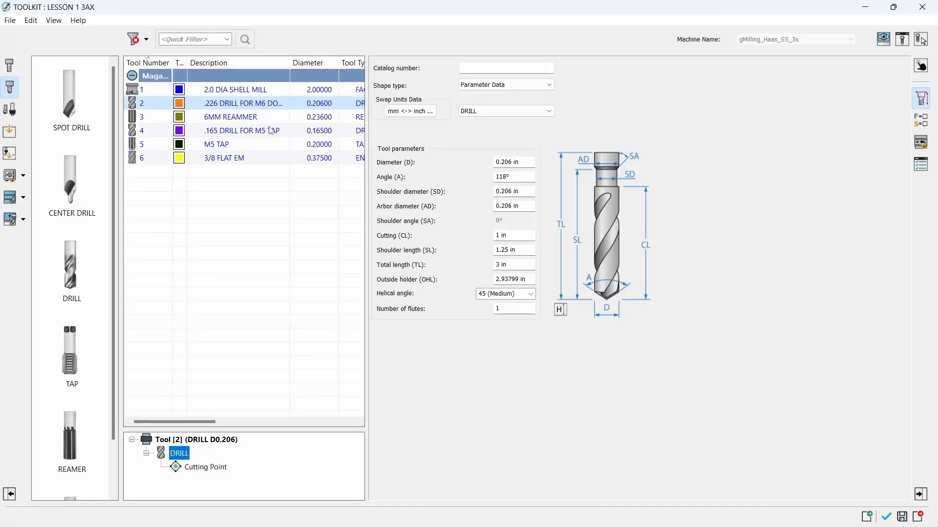
left_click(885, 516)
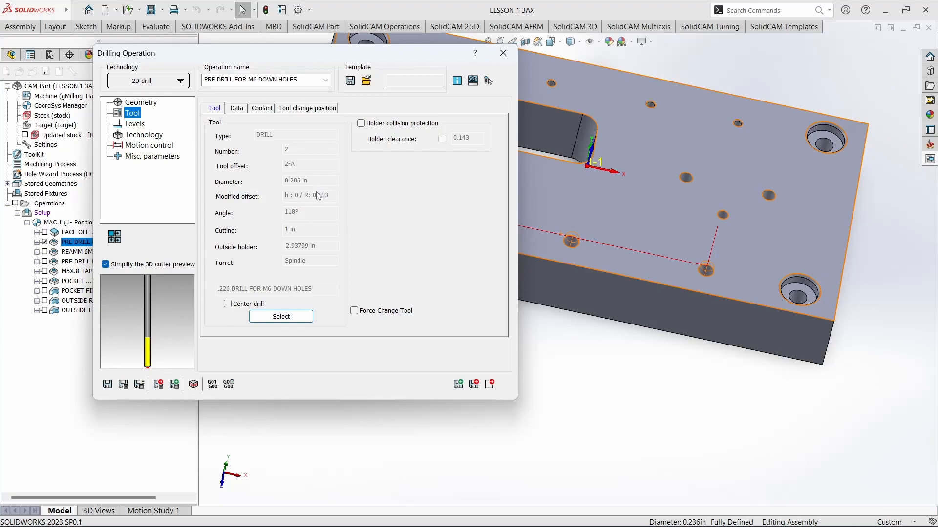
Examine the pre-drill operation's levels, including the upper level, drill depth and depth delta.
left_click(142, 126)
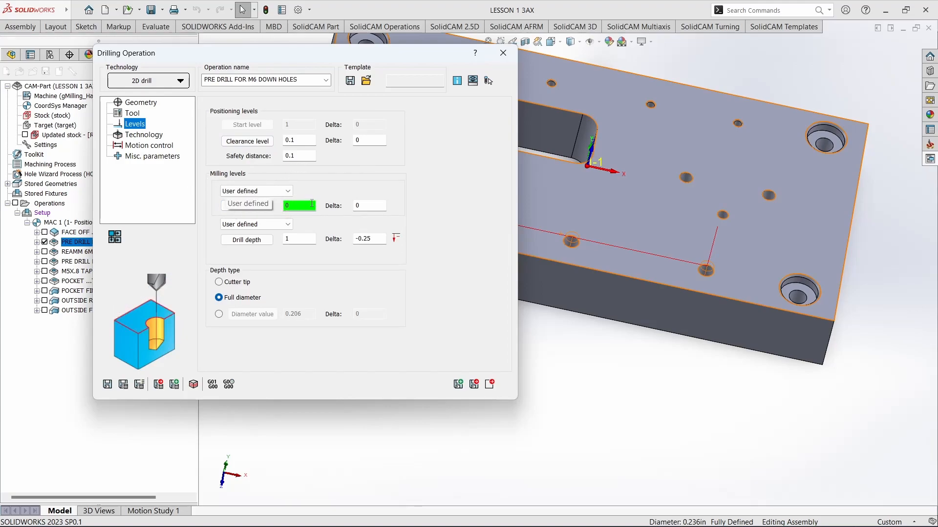
left_click(309, 205)
left_click(308, 239)
left_click(379, 239)
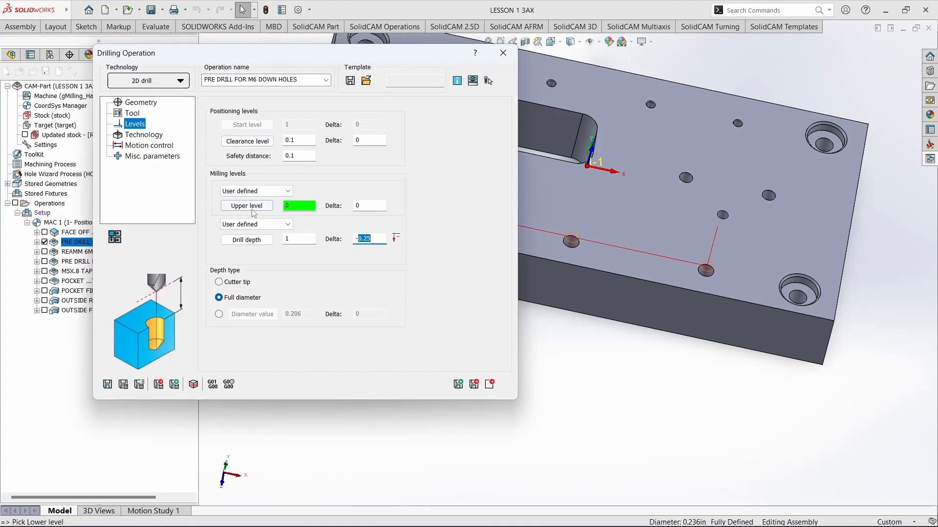
Review the pre-drill technology settings and G83 peck value, keep them, and close the operation to view the toolpath.
left_click(153, 137)
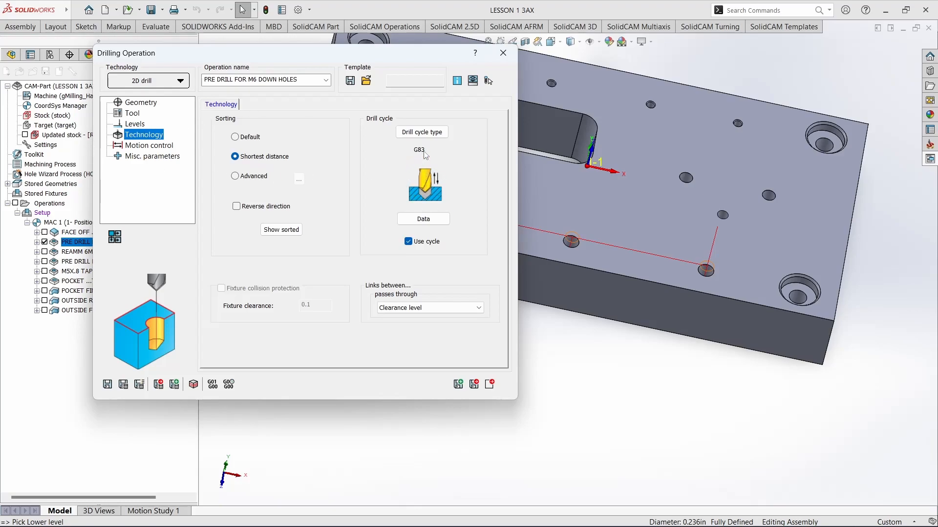
left_click(423, 218)
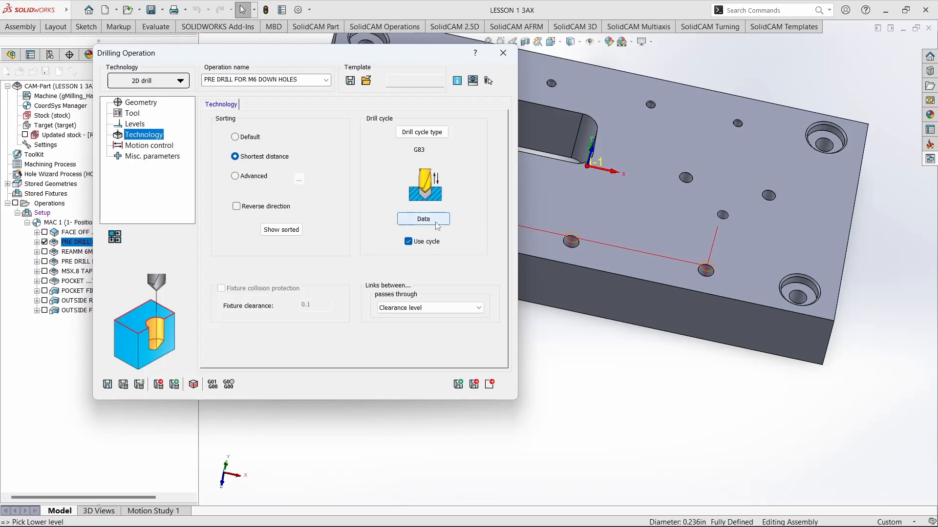
left_click(332, 257)
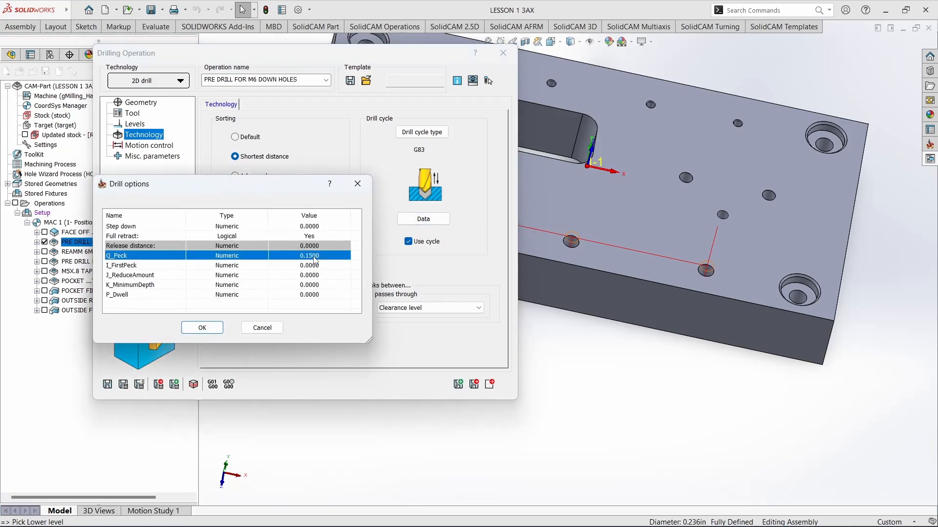
left_click(263, 328)
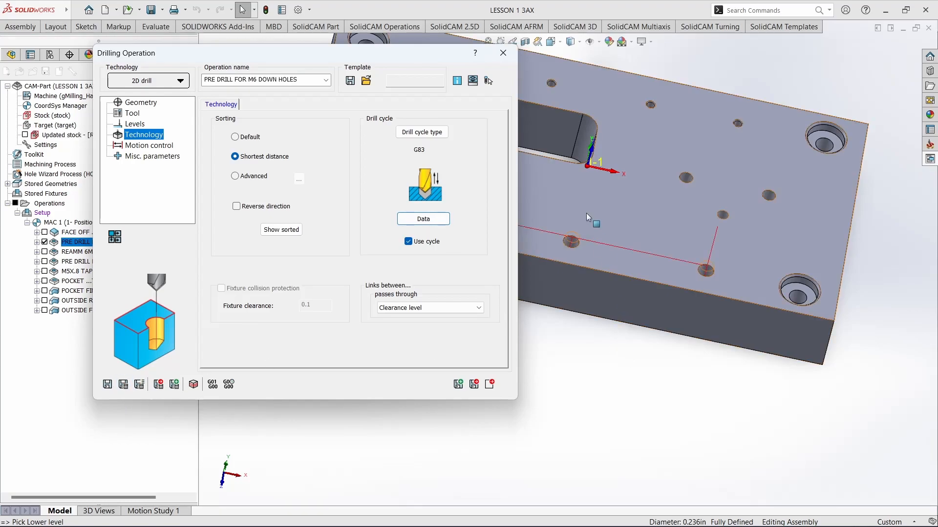
left_click(507, 51)
middle_click_drag(473, 294, 458, 259)
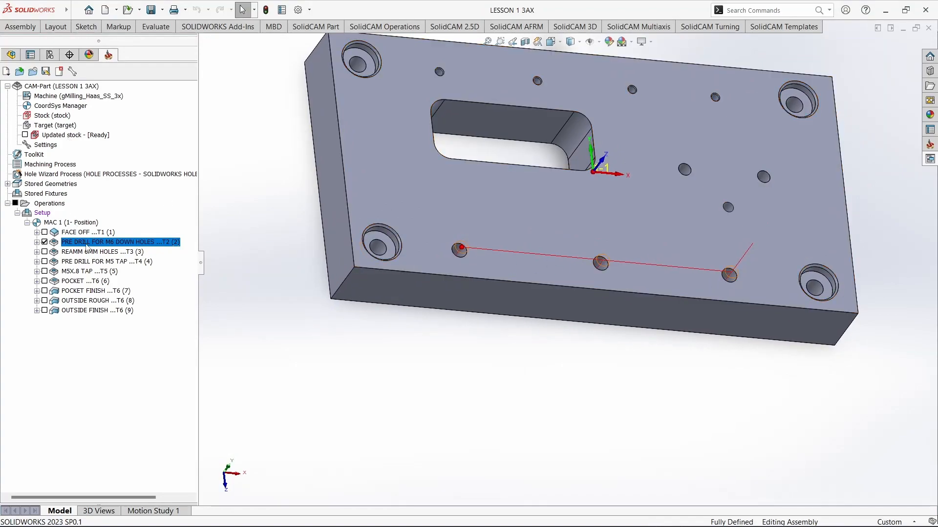
Open the REAMM 6MM HOLES operation and check its geometry and the available drill cycle types, keeping G85.
left_click(113, 253)
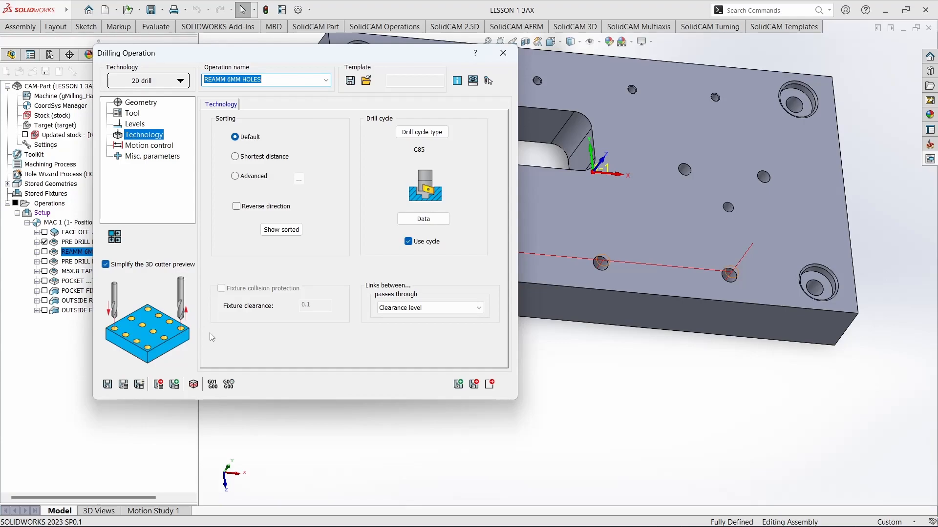
left_click(154, 102)
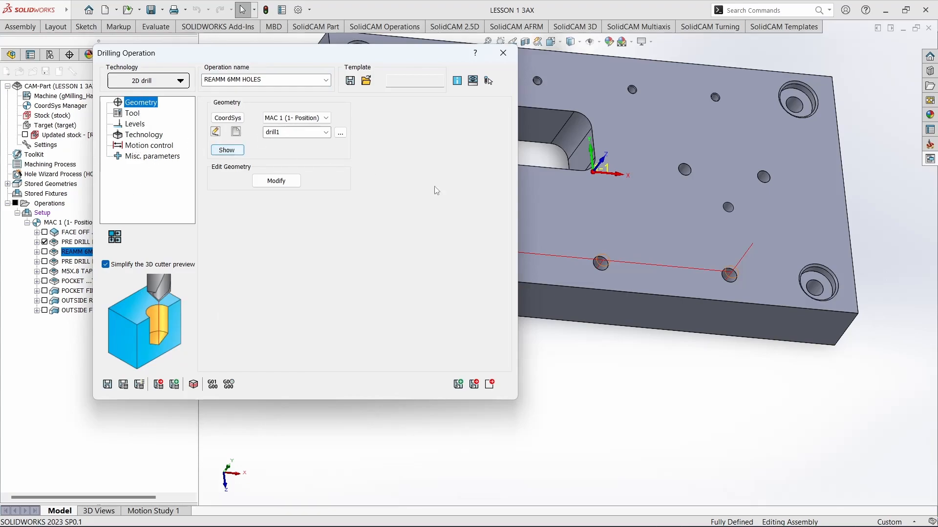
left_click(144, 135)
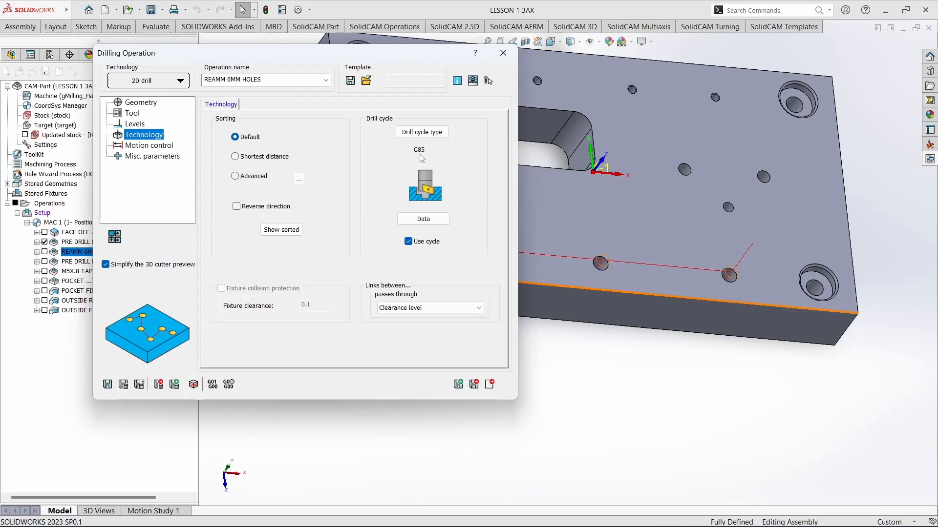
left_click(422, 132)
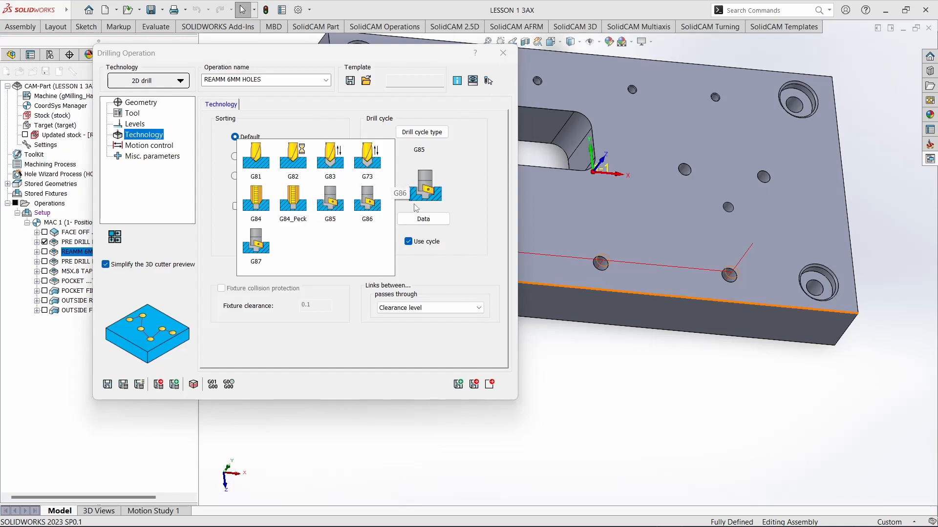
left_click(472, 159)
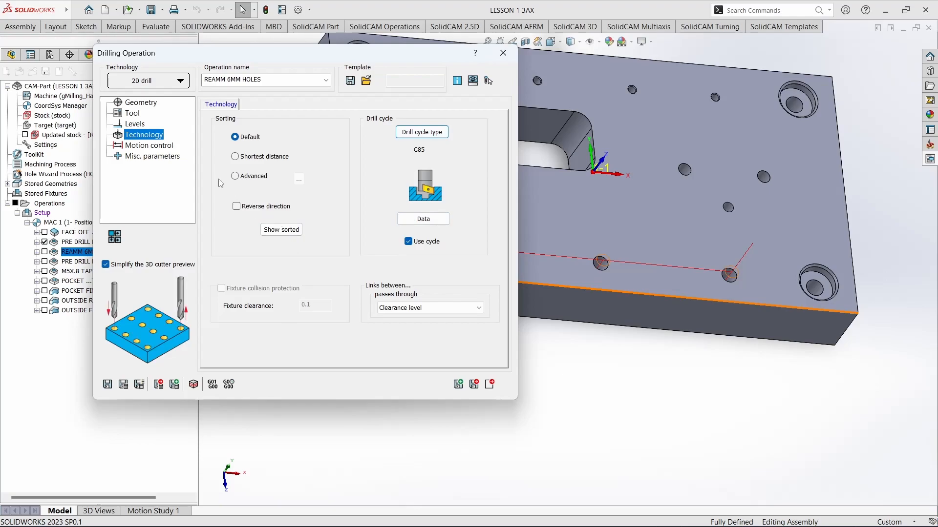
Check the reaming operation's motion control and miscellaneous parameters and close it without changes.
left_click(160, 147)
left_click(160, 157)
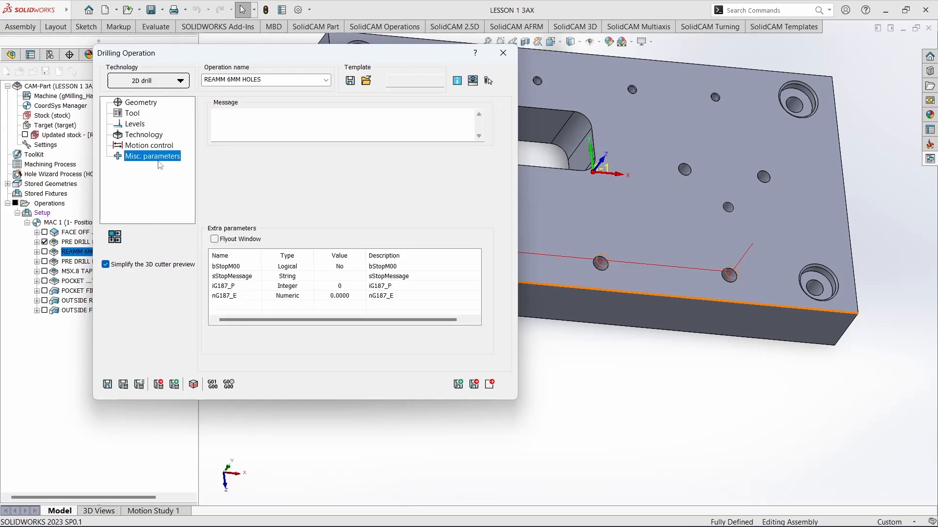
left_click(503, 52)
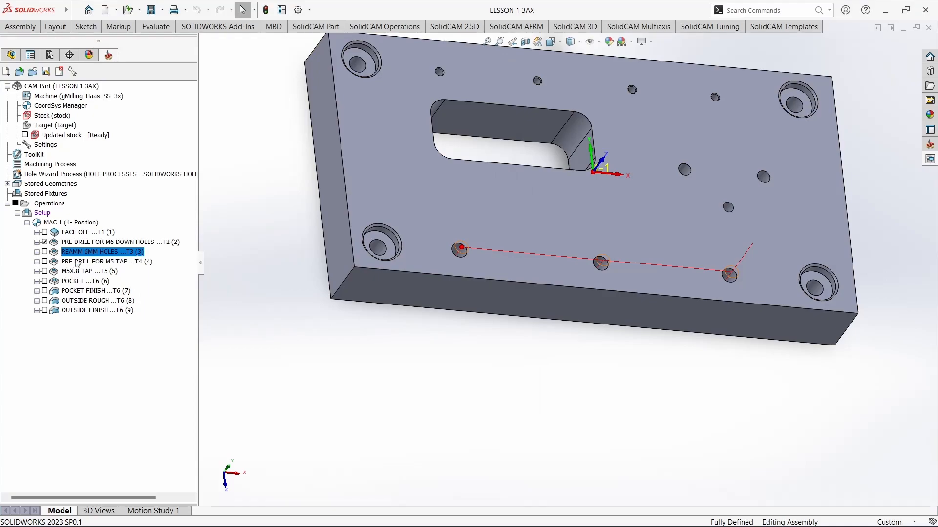
Go through the remaining operations, open FACE OFF and check its geometry and assigned tool.
left_click(98, 263)
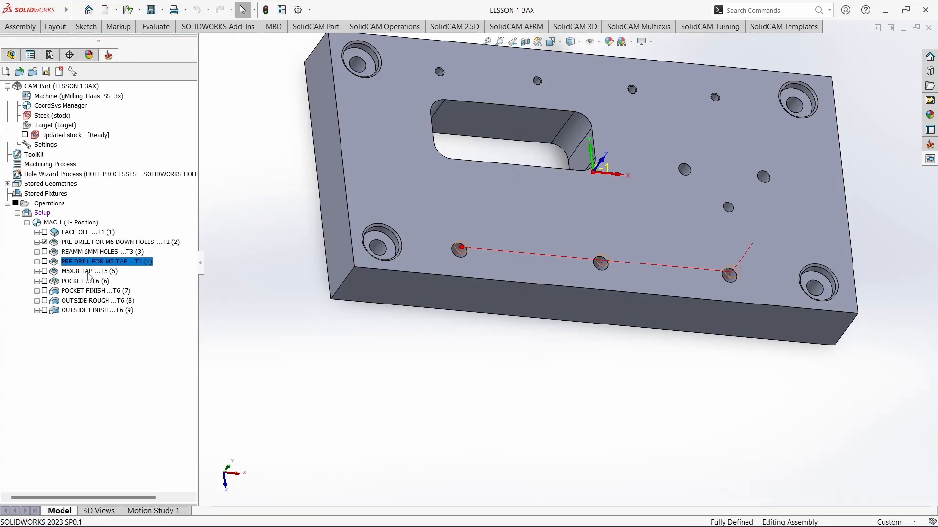
left_click(90, 282)
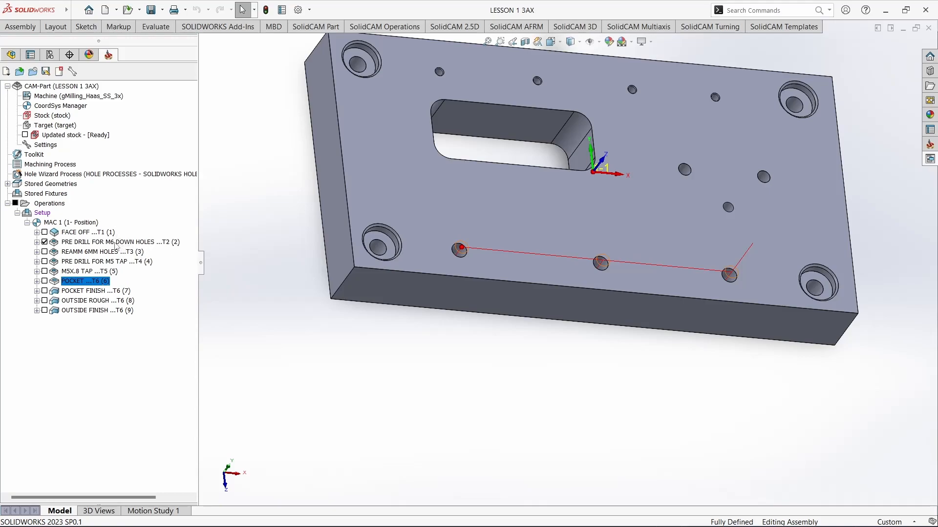
left_click(101, 232)
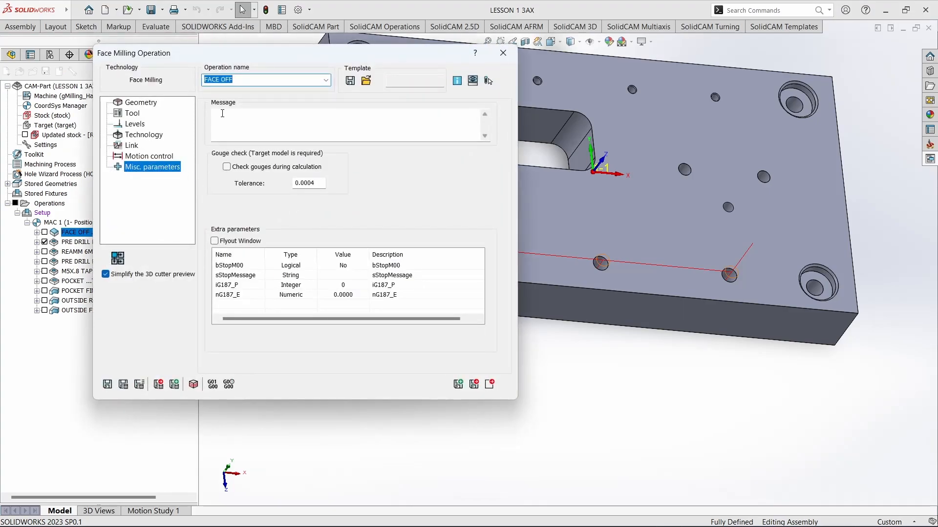
left_click(153, 104)
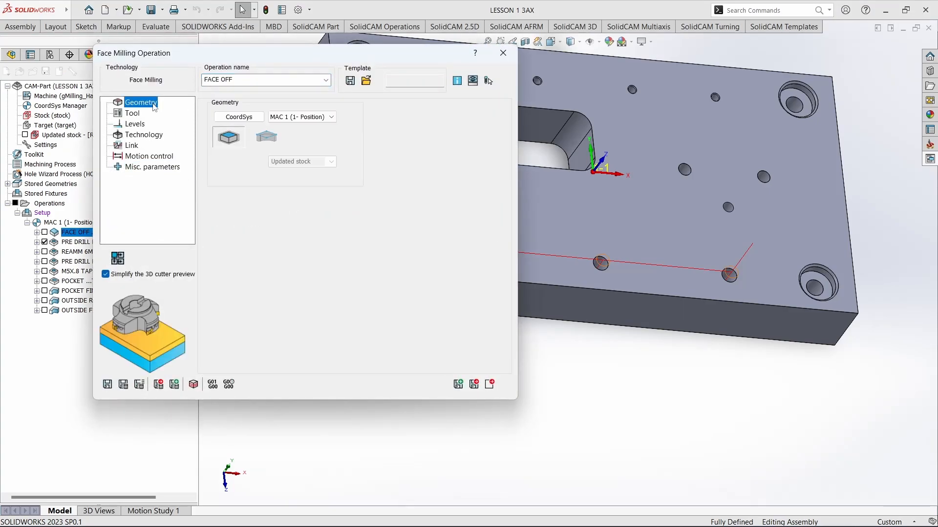
left_click(134, 115)
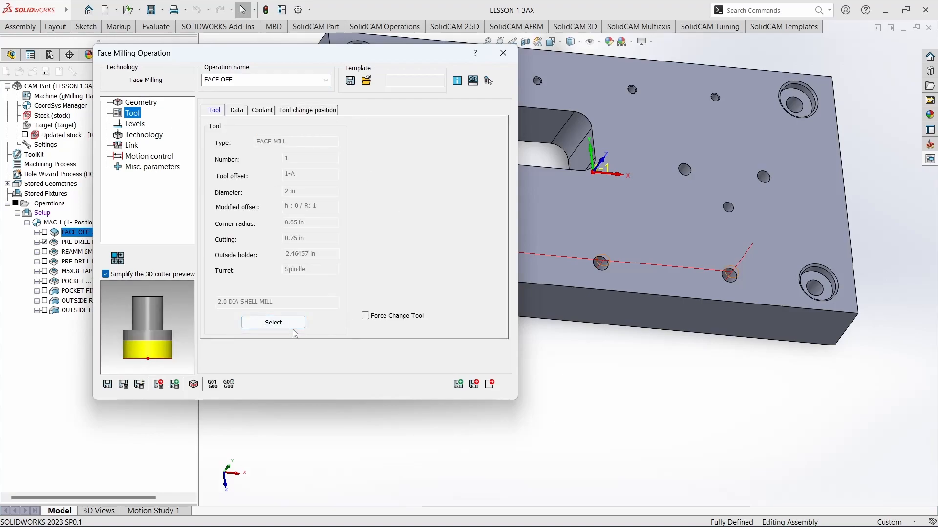
Examine the FACE OFF tool's spin rate, Z feed and coolant options.
left_click(237, 111)
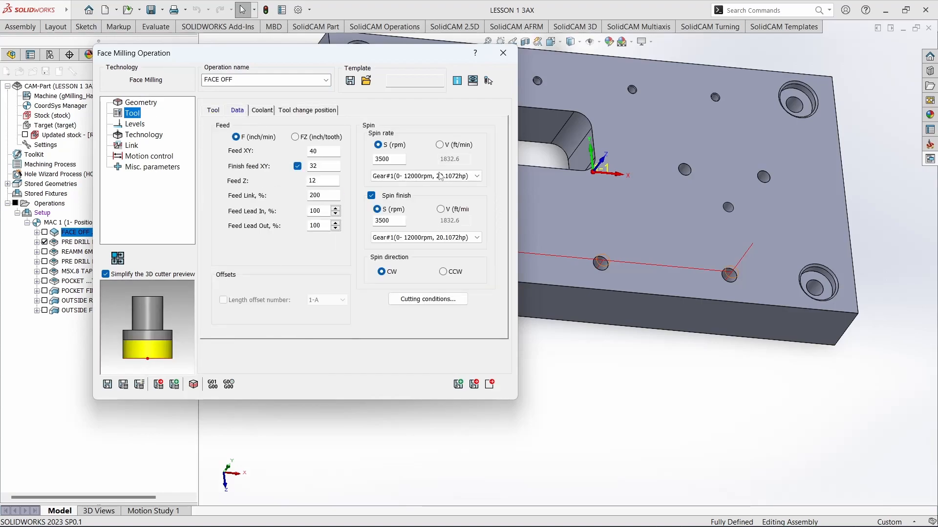
double_click(403, 161)
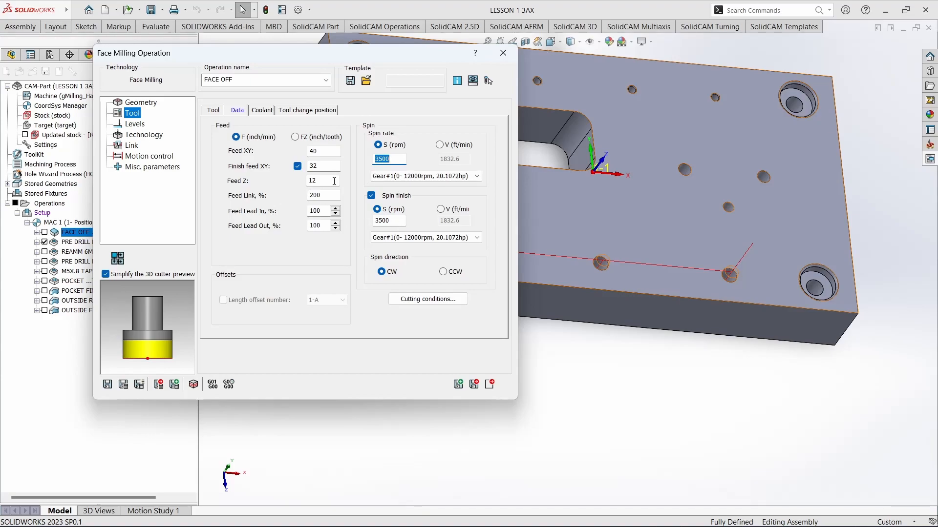
double_click(334, 180)
left_click(271, 111)
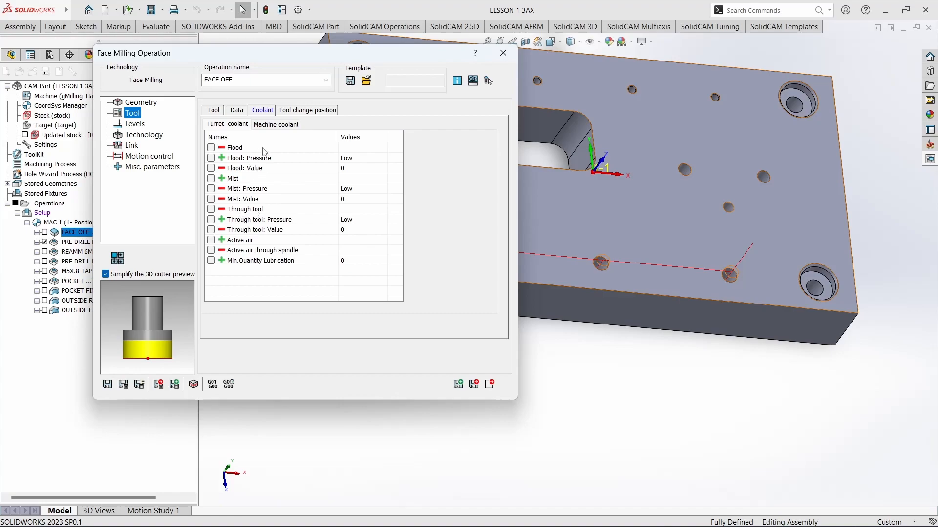
Check the FACE OFF operation's tool change position, feed data and tool definition, and close the operation.
left_click(308, 110)
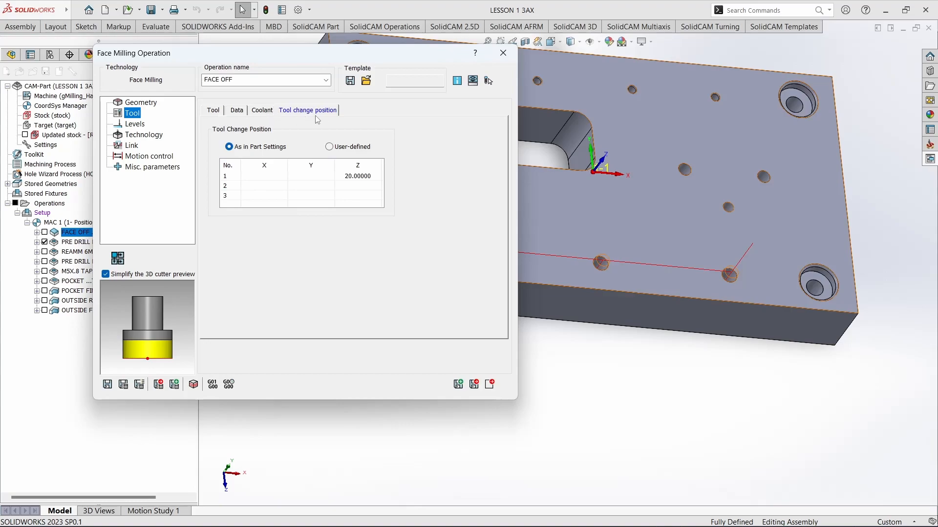
left_click(258, 113)
left_click(238, 111)
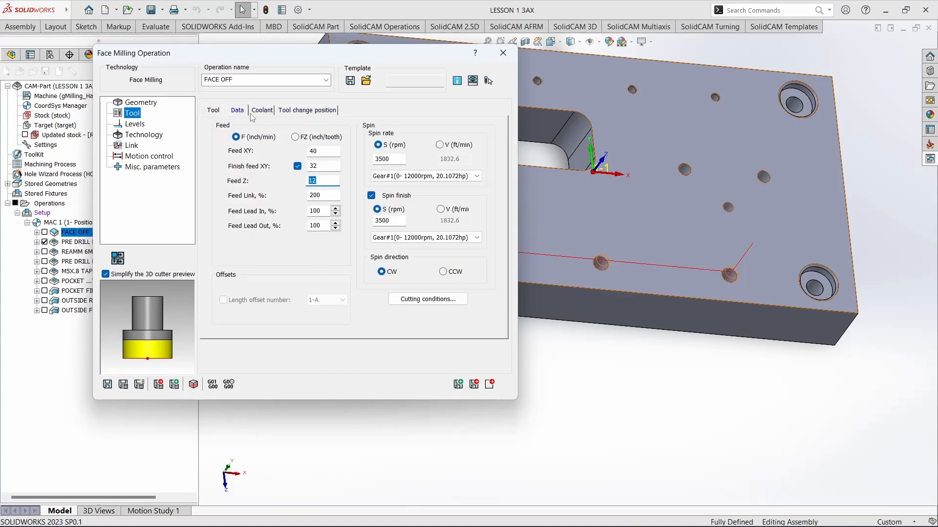
left_click(214, 112)
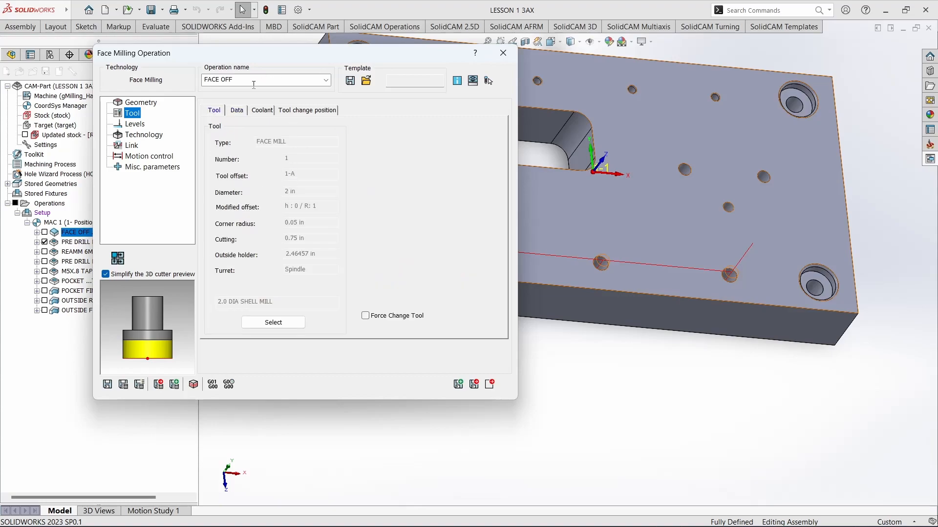
left_click(238, 112)
left_click(193, 384)
left_click(500, 54)
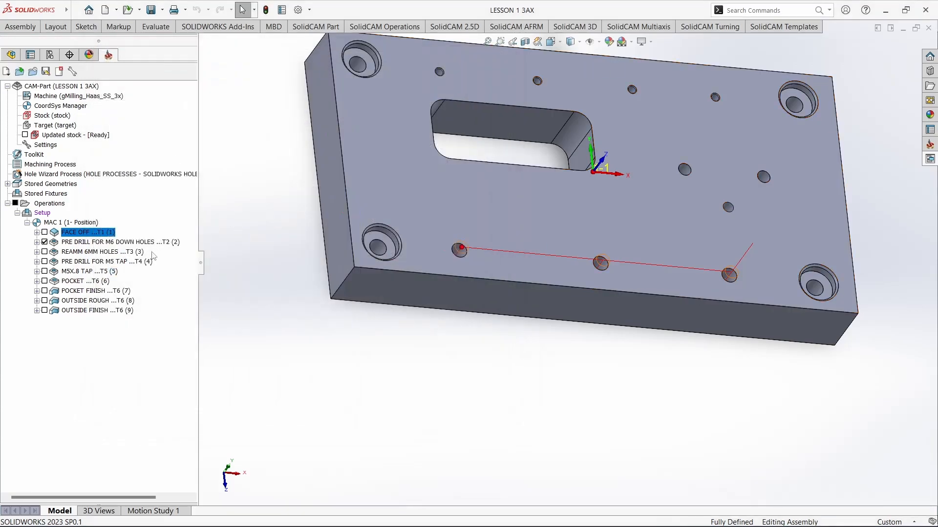
Look through the milling operation types that can be added to the CAM-Part's operations, including Pocket.
left_click(86, 282)
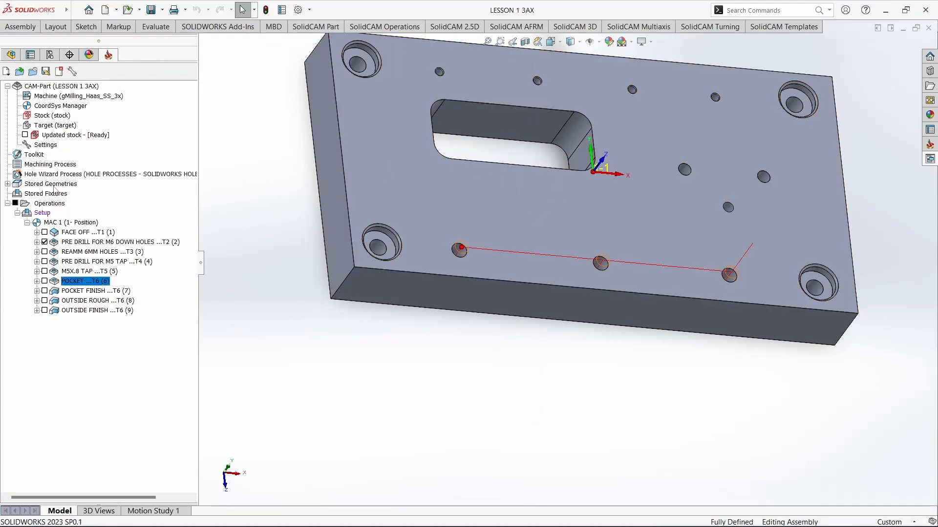
right_click(59, 205)
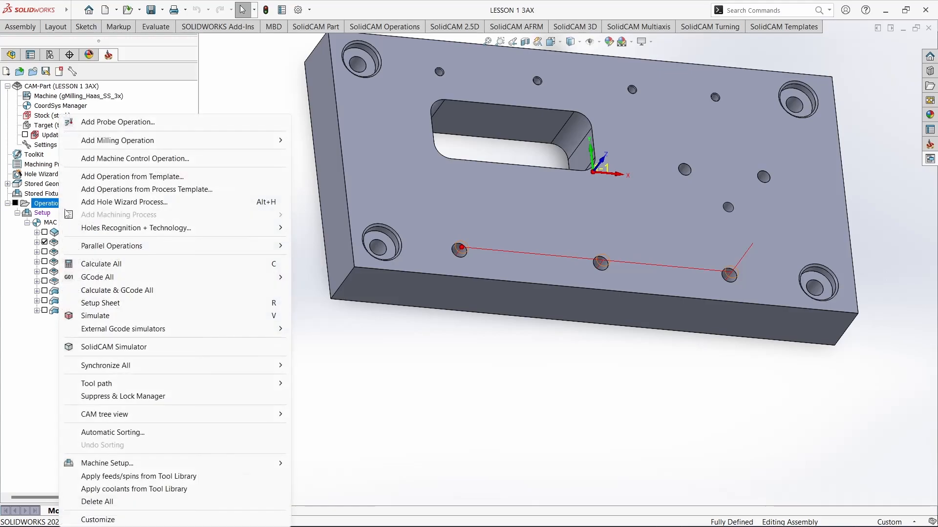
mouse_move(198, 145)
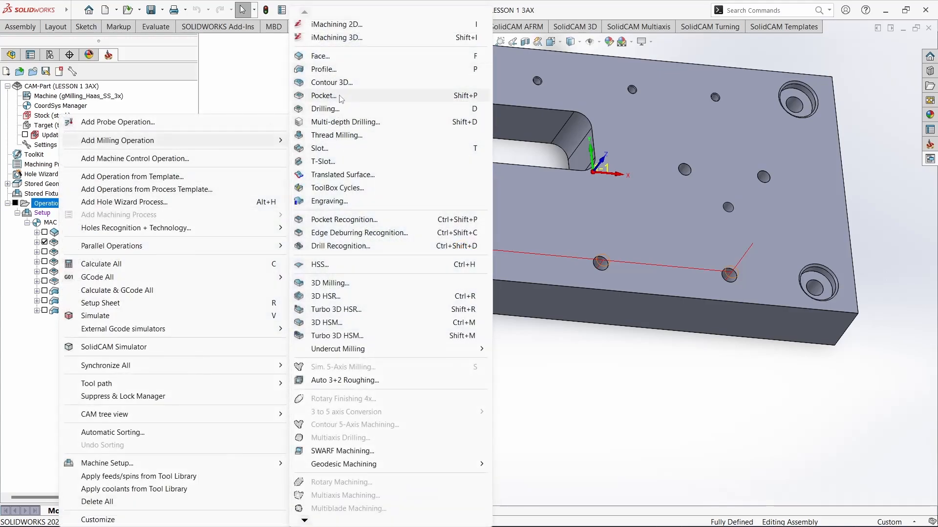
left_click(630, 424)
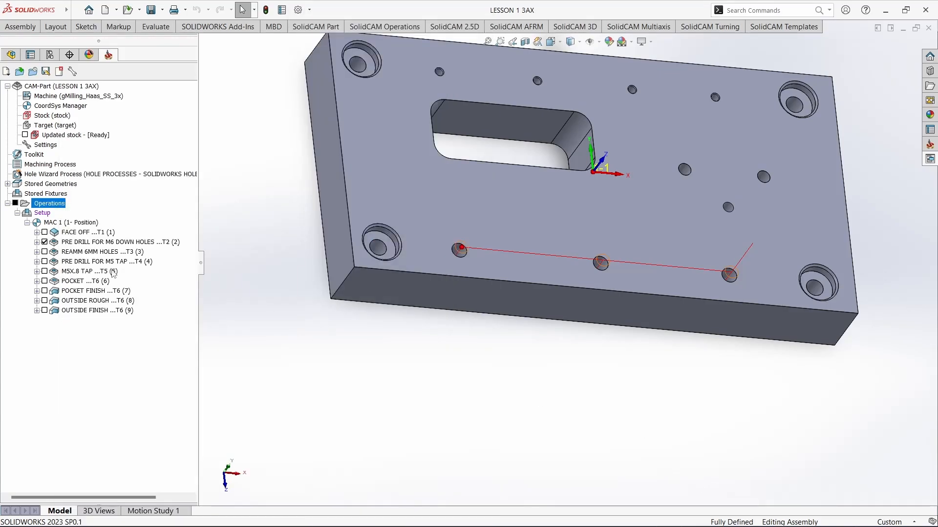
Open the POCKET operation and define a new geometry from the closed edge chain around the pocket's upper opening.
left_click(81, 281)
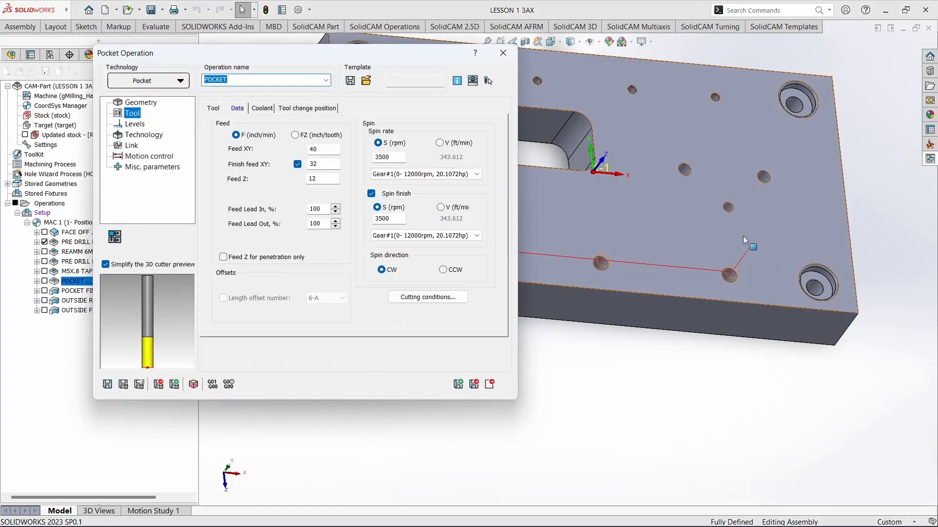
left_click_drag(289, 57, 325, 67)
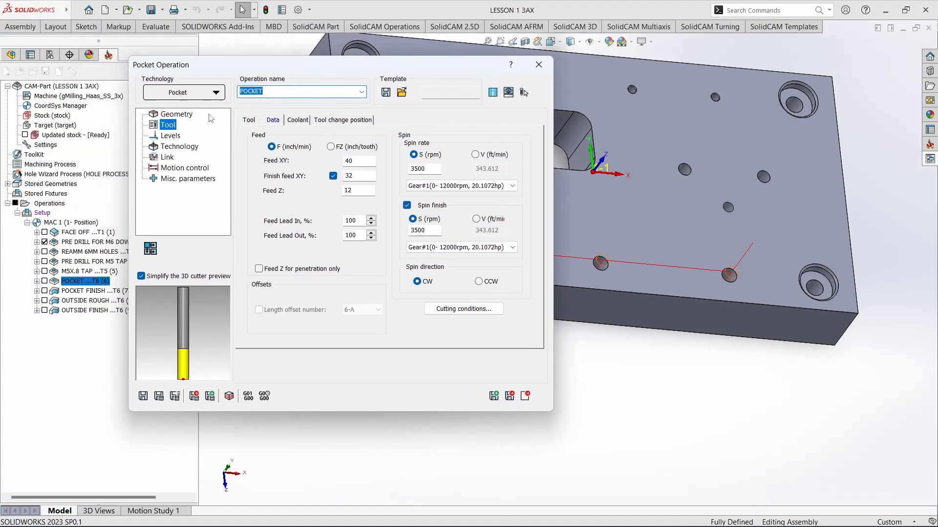
left_click(178, 115)
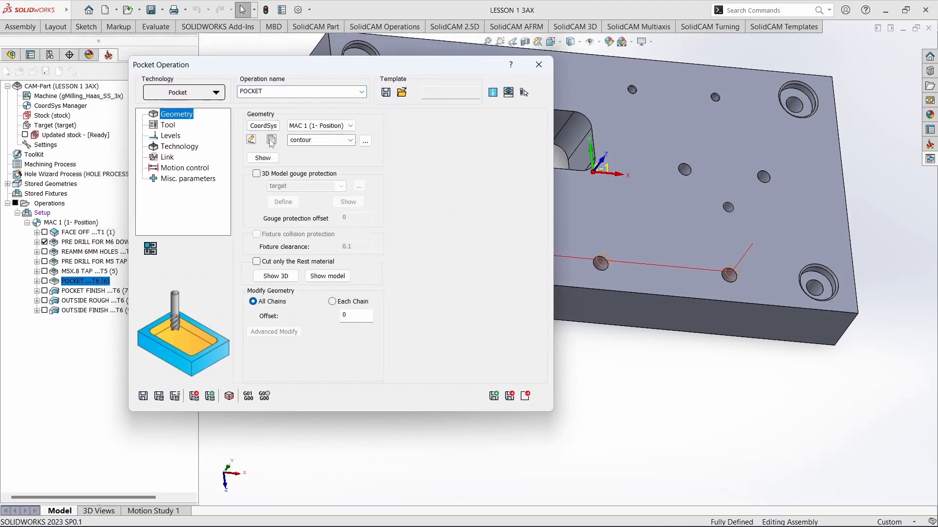
left_click(273, 144)
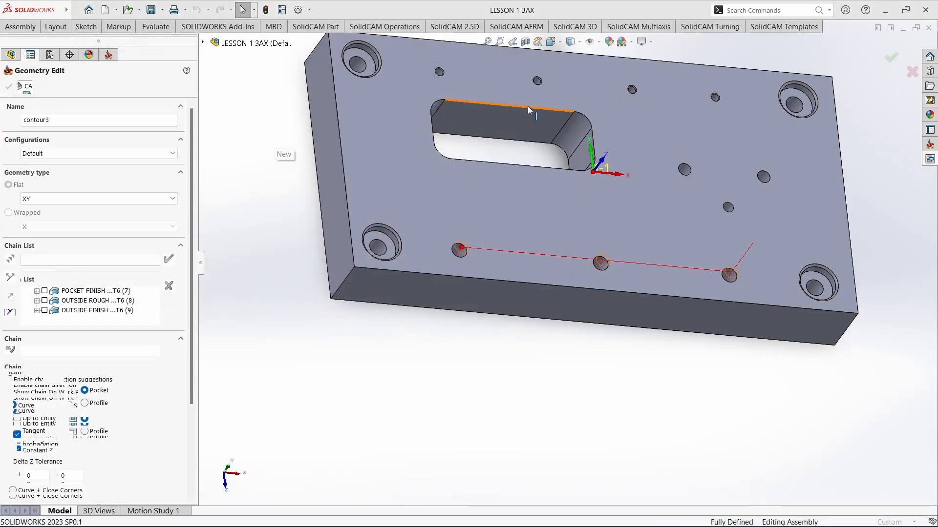
left_click(528, 107)
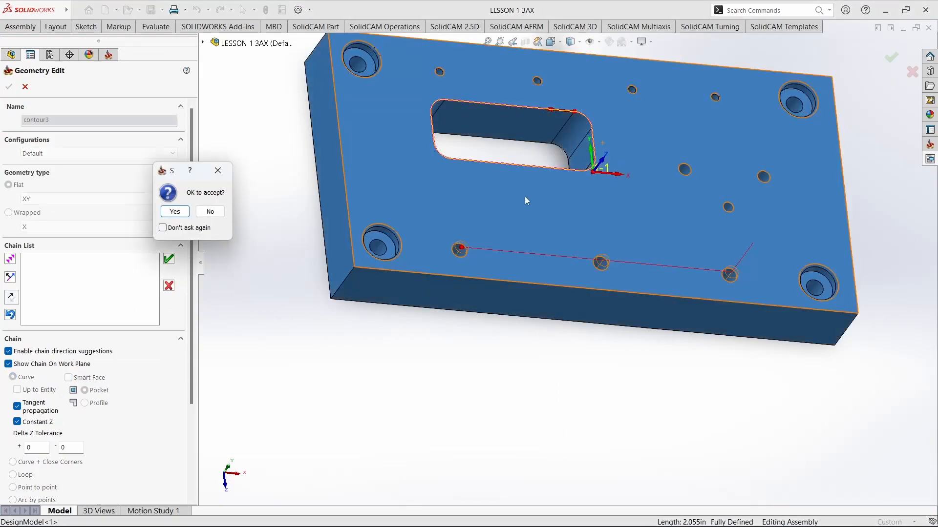
left_click(174, 212)
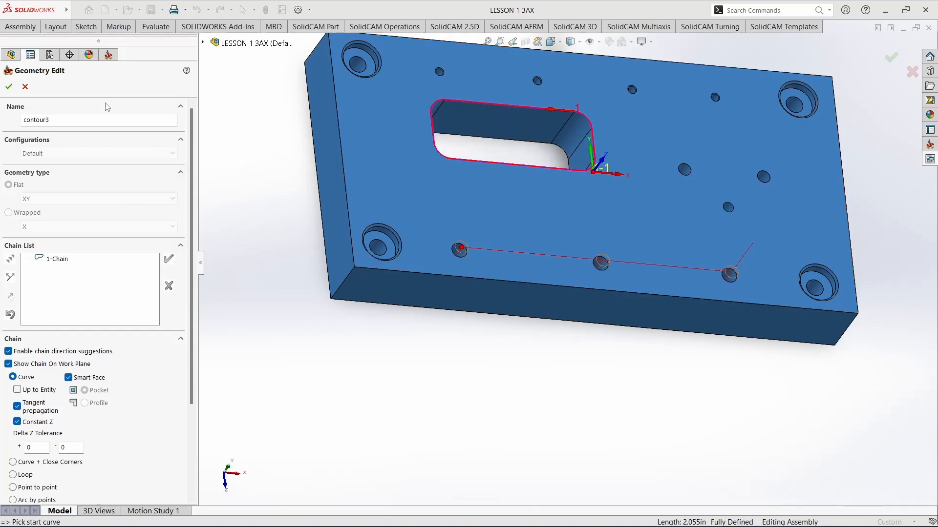
left_click(8, 87)
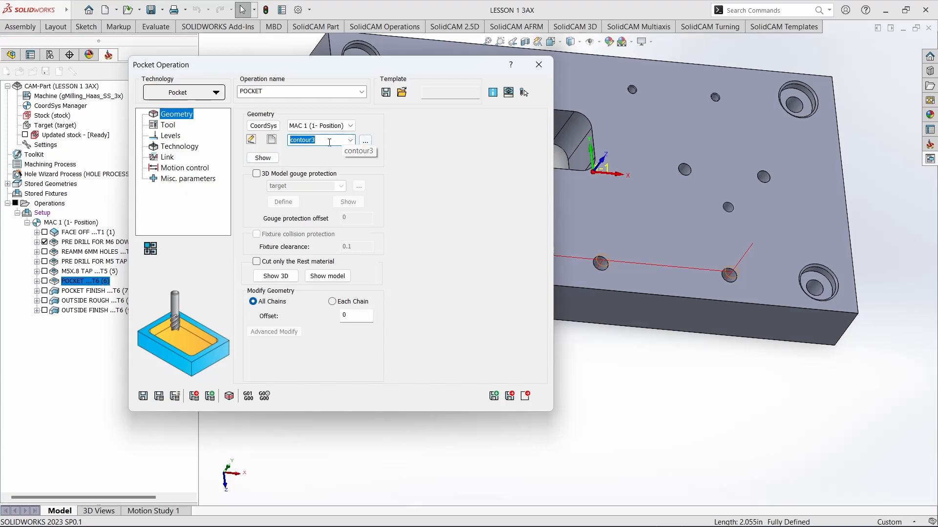
Check the POCKET operation's assigned end mill and its feed and spin data.
left_click(168, 126)
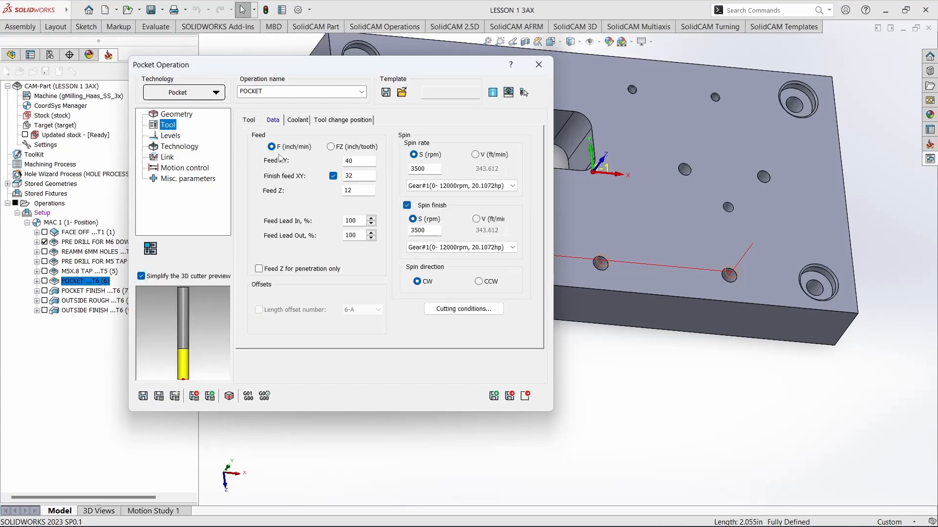
left_click(250, 121)
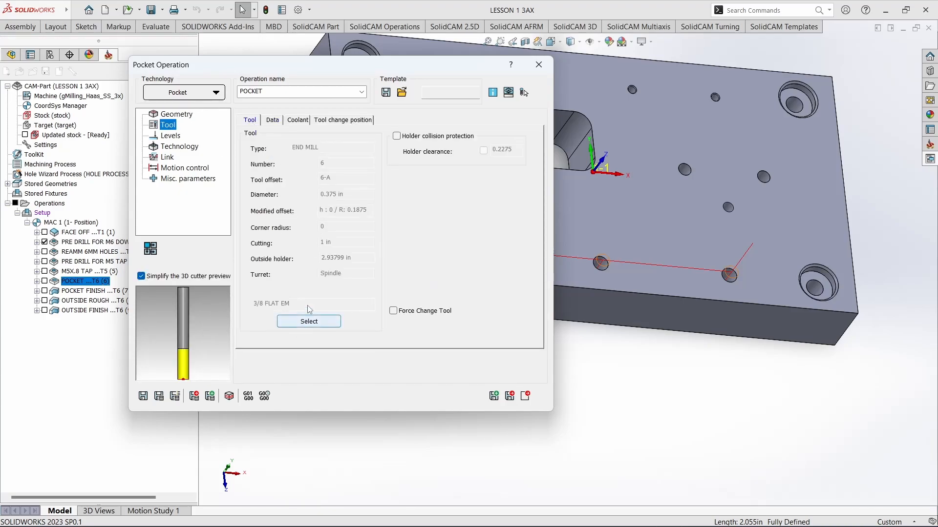
left_click(274, 121)
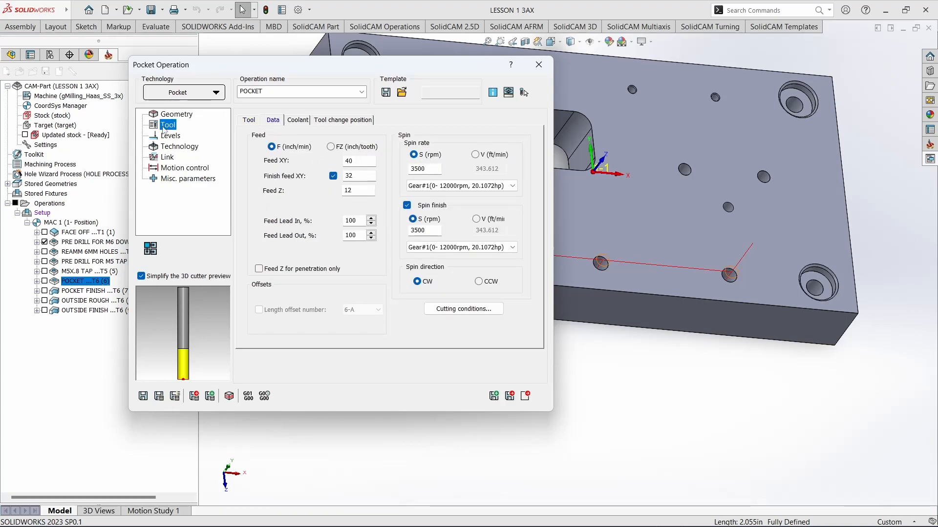
Examine the POCKET operation's safety distance, upper level and pocket depth among its positioning and milling levels.
left_click(173, 136)
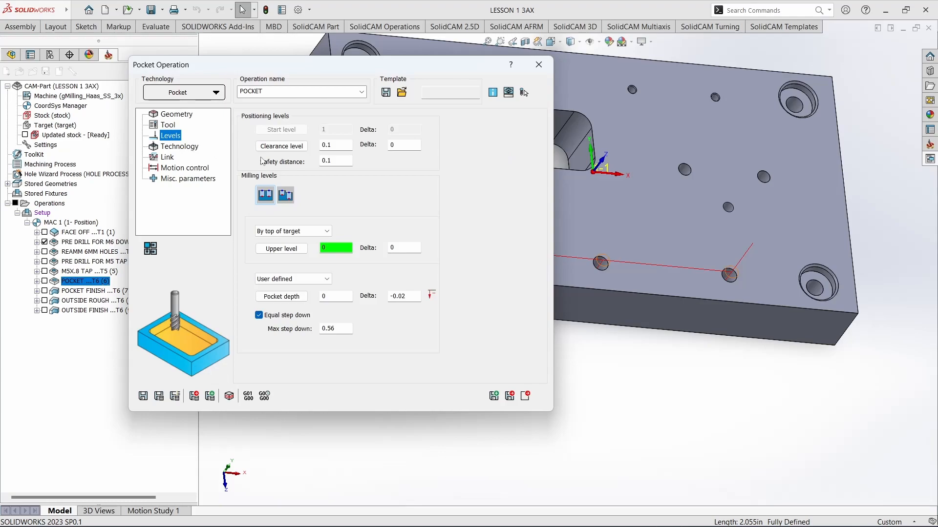
double_click(339, 162)
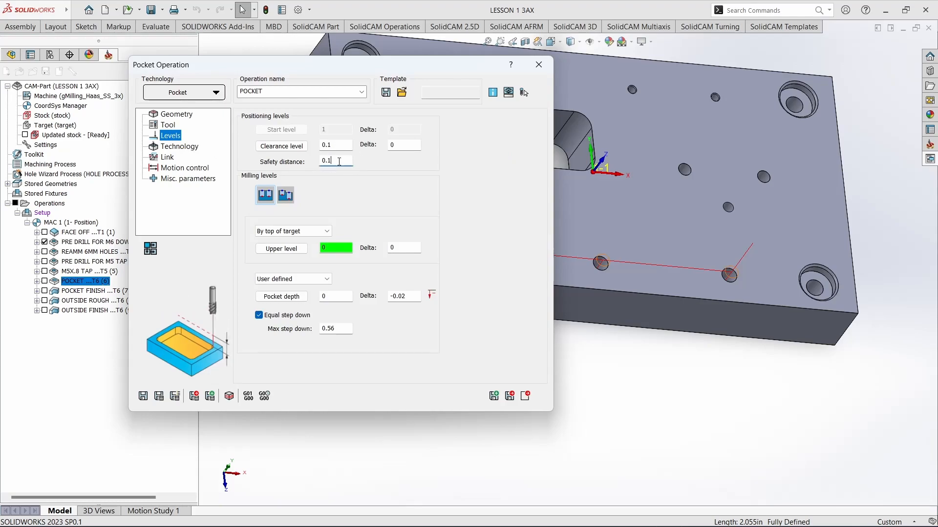
left_click(281, 249)
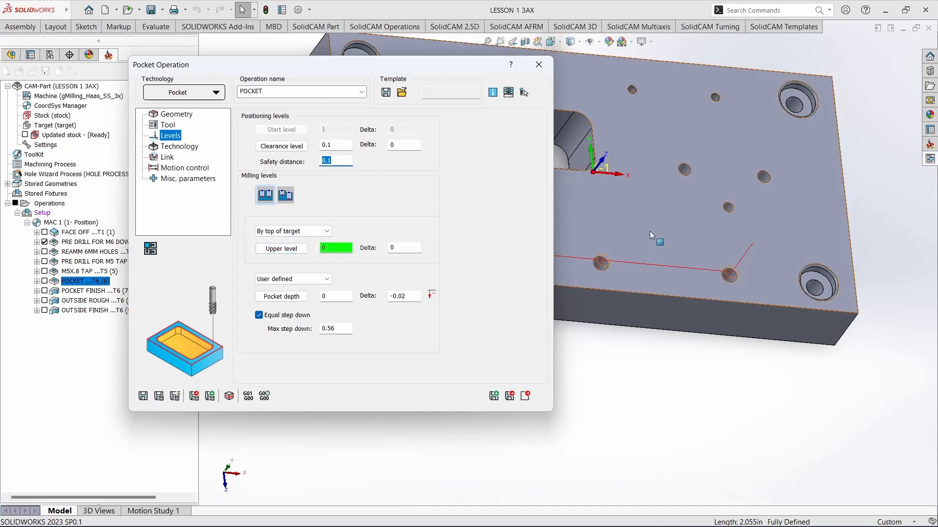
left_click(763, 180)
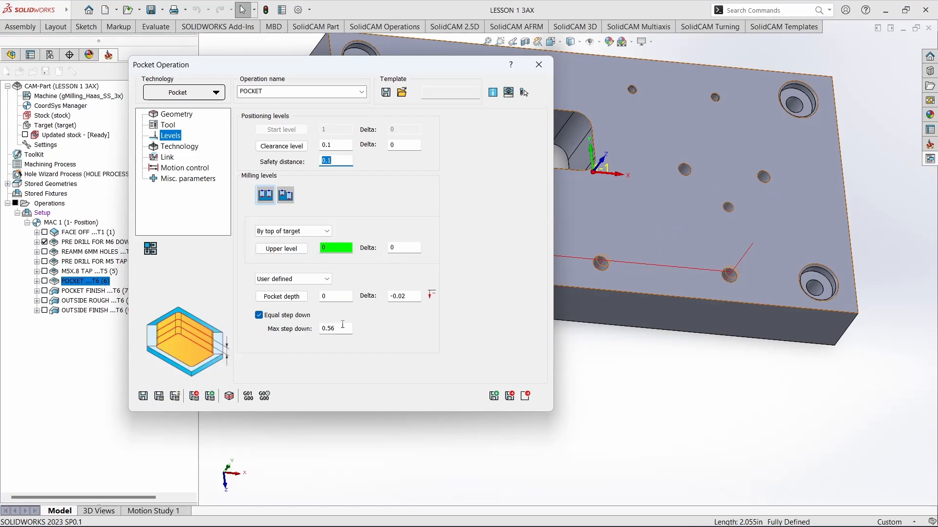
left_click(282, 297)
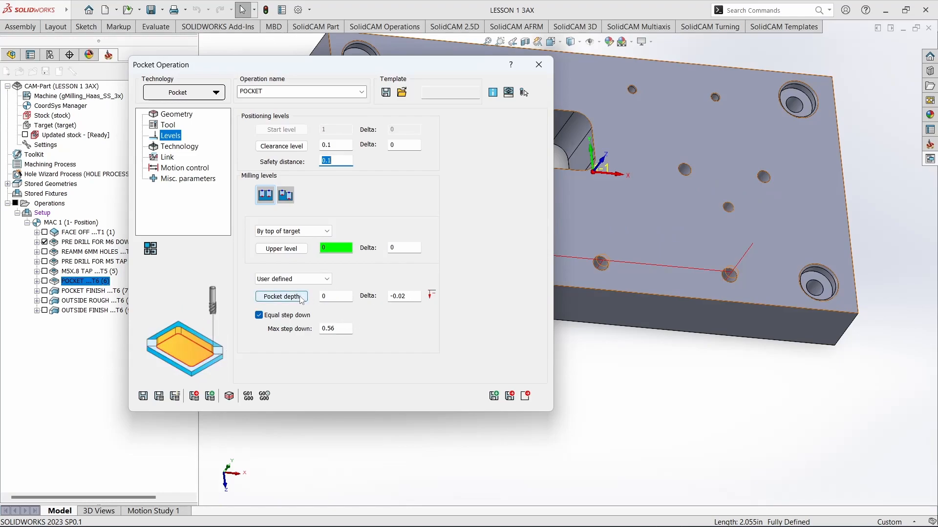
Define the pocket depth by picking the corner point on the pocket's lower edge in the model.
scroll(600, 212, "up", 5)
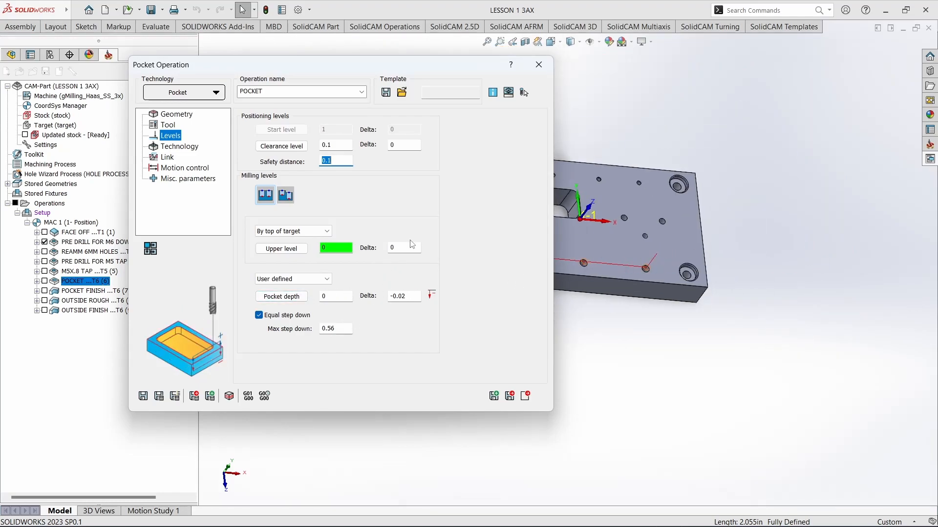
left_click_drag(442, 65, 395, 56)
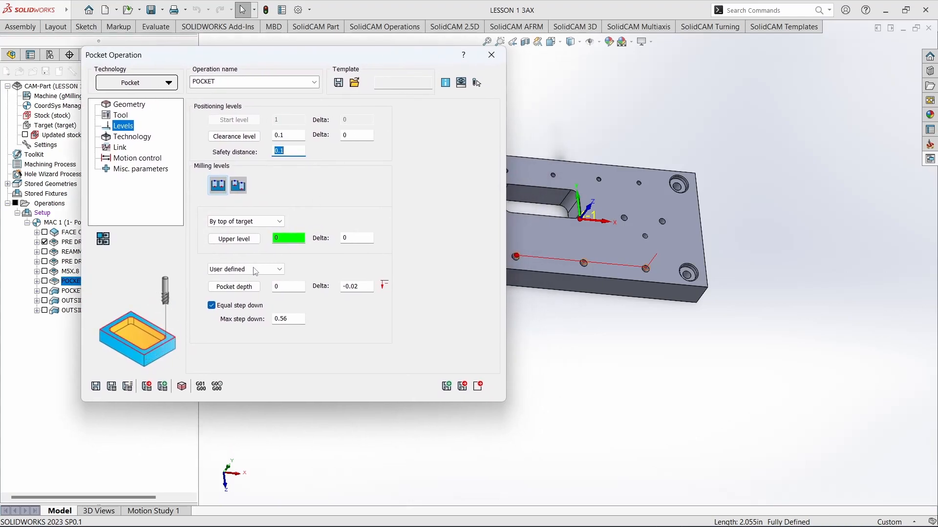
left_click(278, 289)
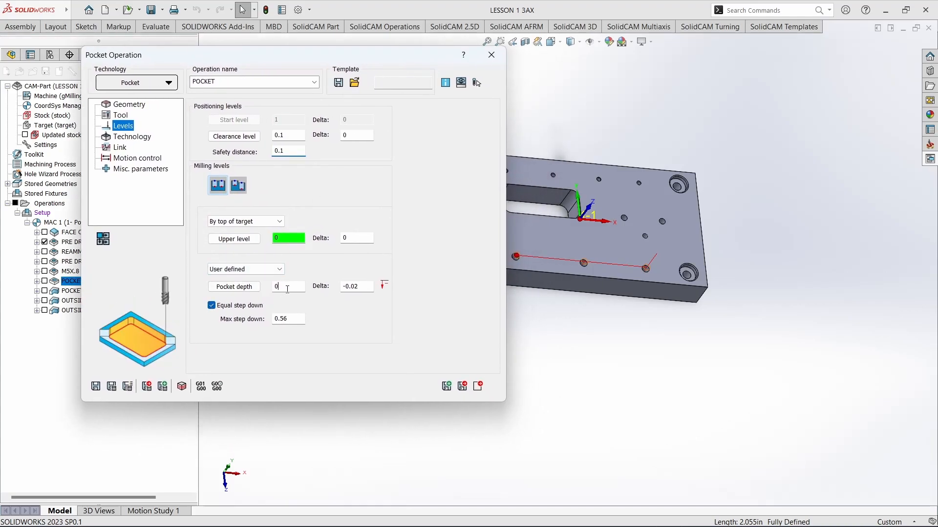
left_click(543, 210)
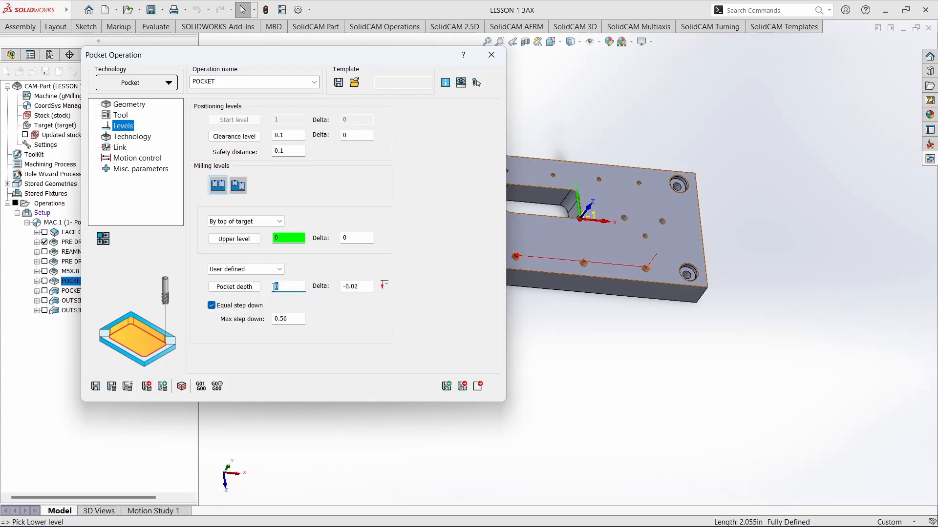
left_click(249, 290)
scroll(569, 226, "down", 5)
scroll(570, 227, "down", 3)
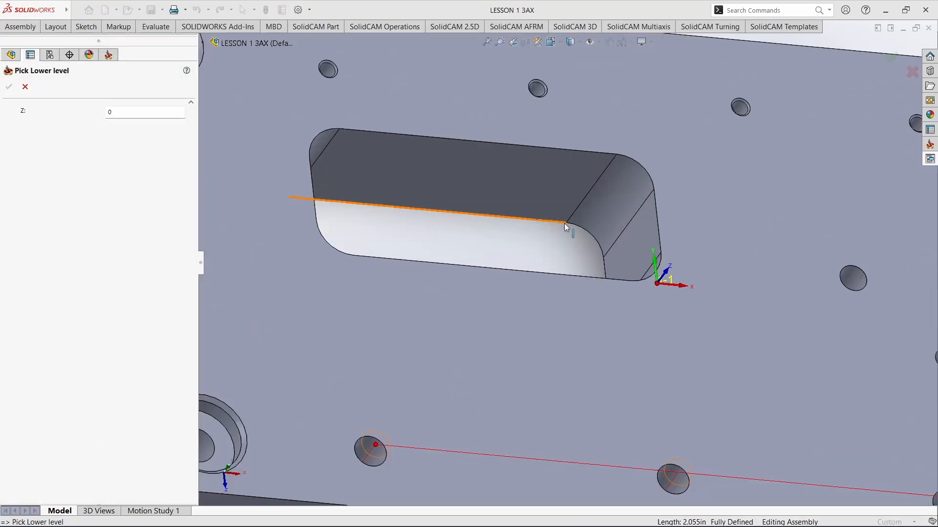
left_click(565, 224)
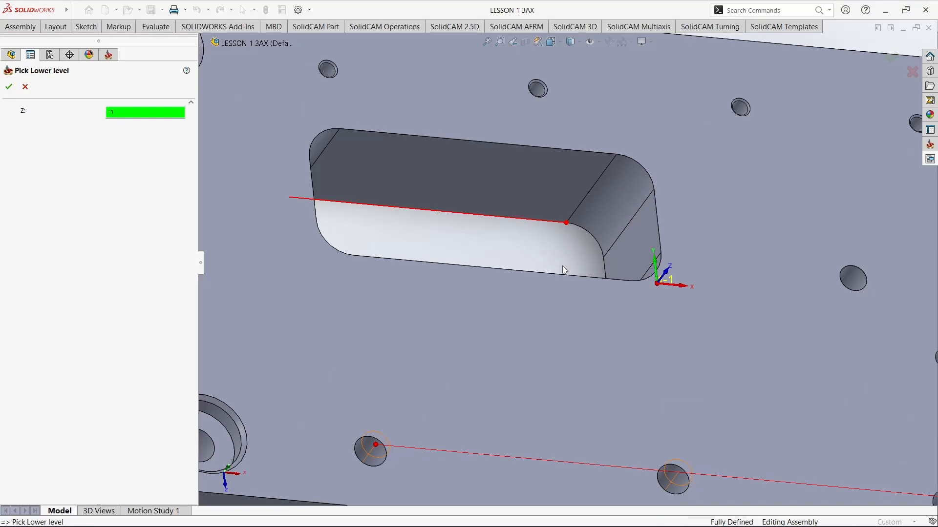
left_click(9, 88)
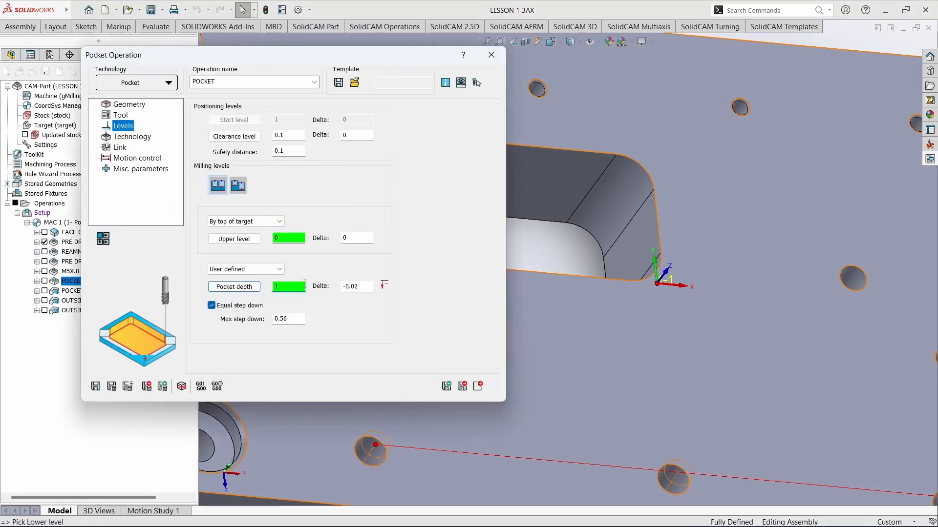
Set the pocket's max step down to 0.51, then save and calculate the operation with the maximum available radius/length.
double_click(362, 288)
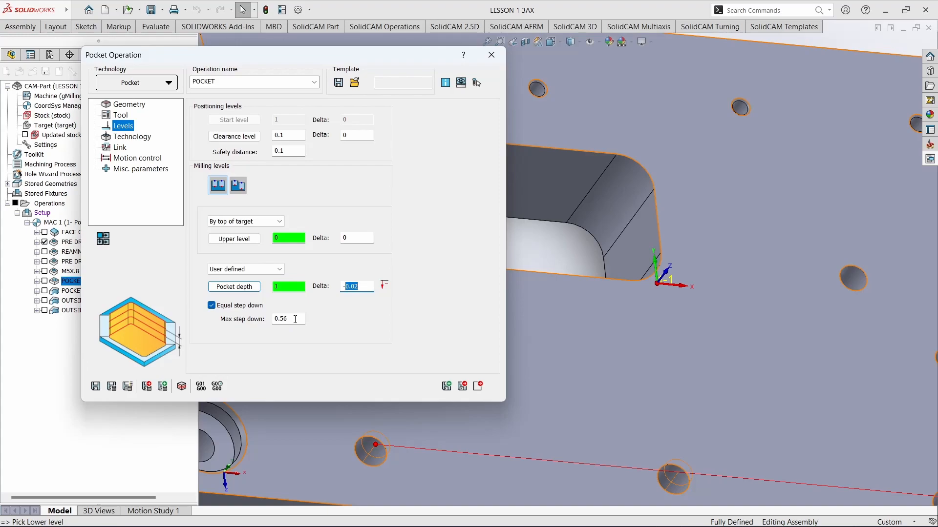
left_click(295, 319)
key("BackSpace")
type("1")
left_click(113, 387)
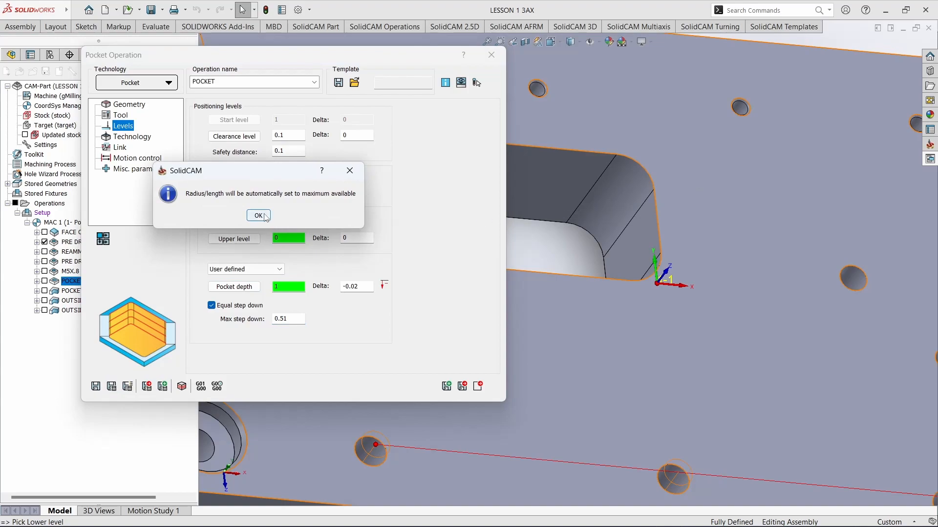
left_click(264, 216)
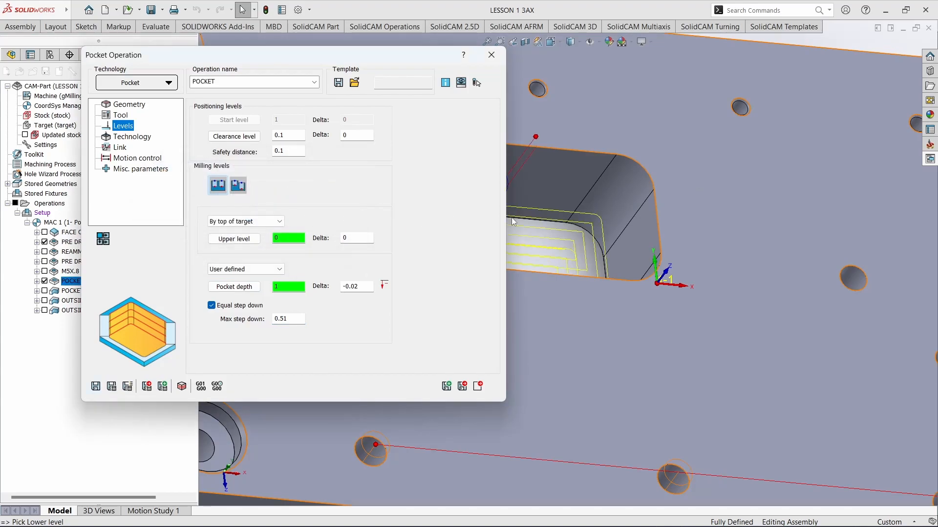
Inspect the calculated toolpath inside the pocket and view the POCKET operation's link settings for ramping and lead out.
left_click(491, 55)
scroll(505, 229, "down", 5)
middle_click_drag(515, 247, 605, 273)
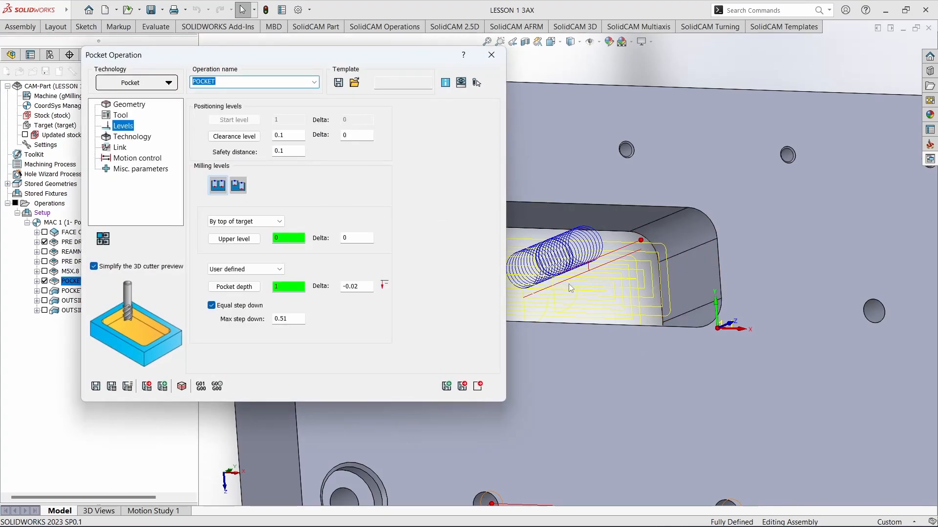
left_click(120, 147)
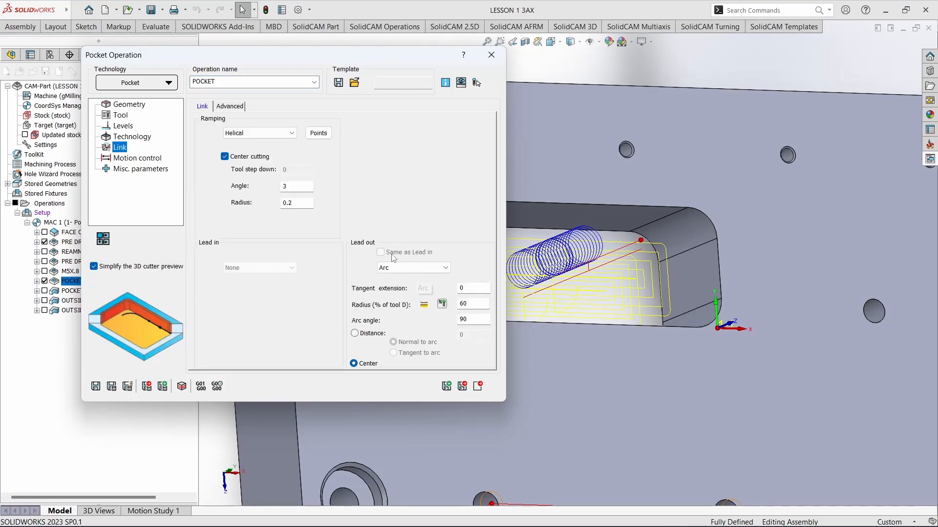
Set the POCKET operation's lead out to None.
left_click(422, 269)
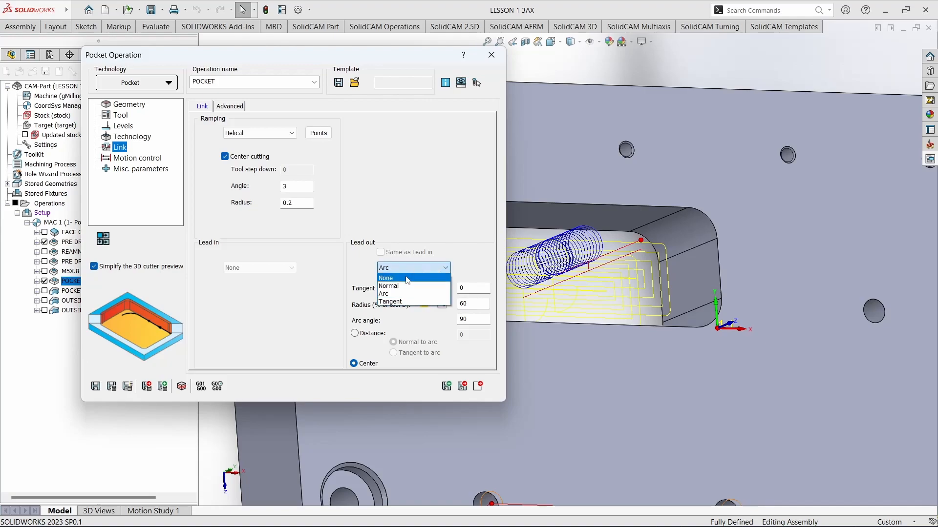
left_click(407, 277)
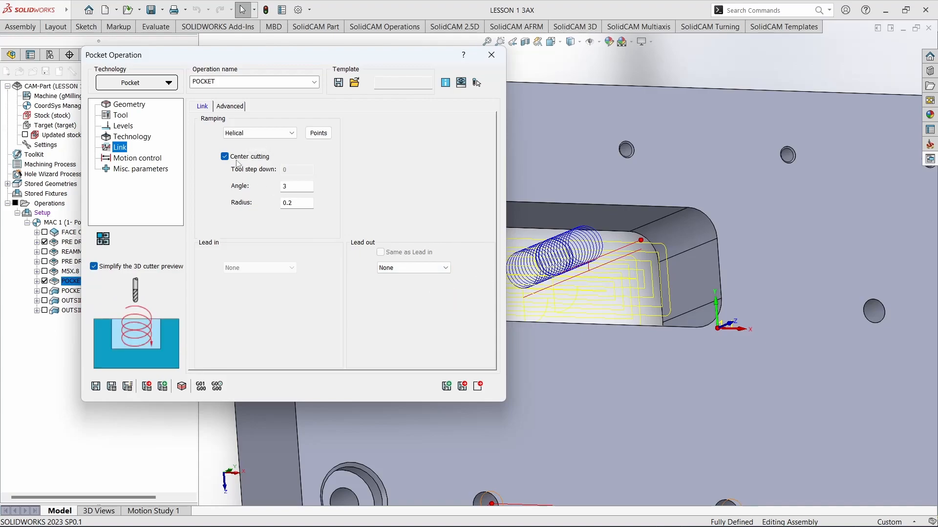
Change the pocket's contour overlap from a percentage of tool diameter to a fixed value of 0.05.
left_click(141, 137)
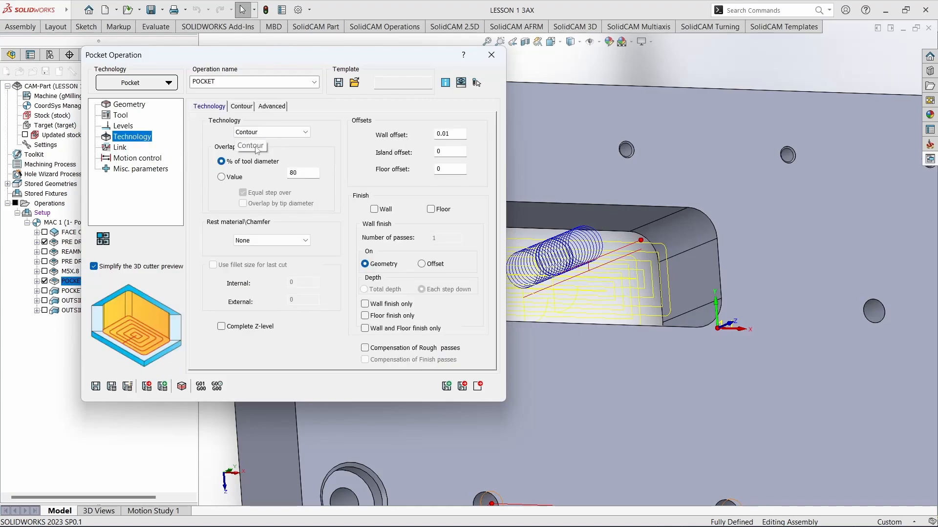
double_click(302, 174)
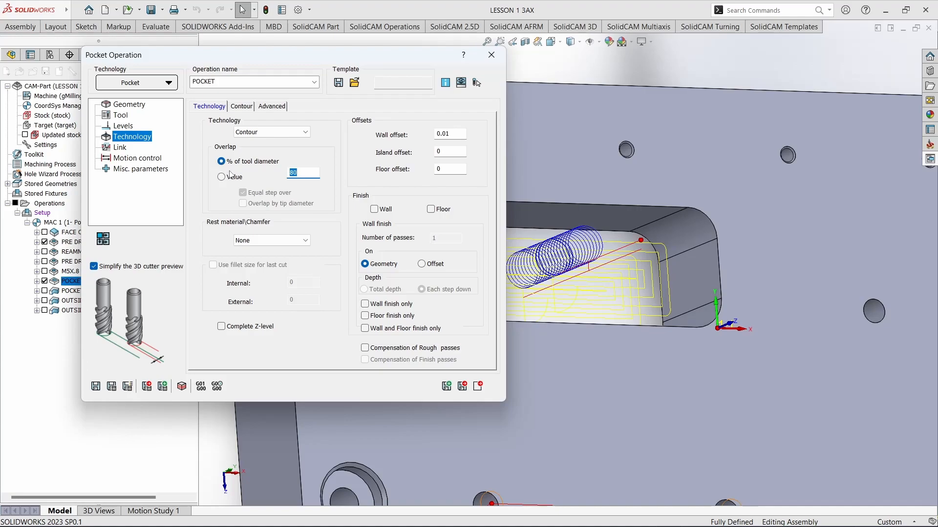
left_click(238, 179)
double_click(311, 174)
type(".05")
Check the pocket's levels and contour options, save and calculate the operation, and close it to inspect the toolpath.
left_click(123, 127)
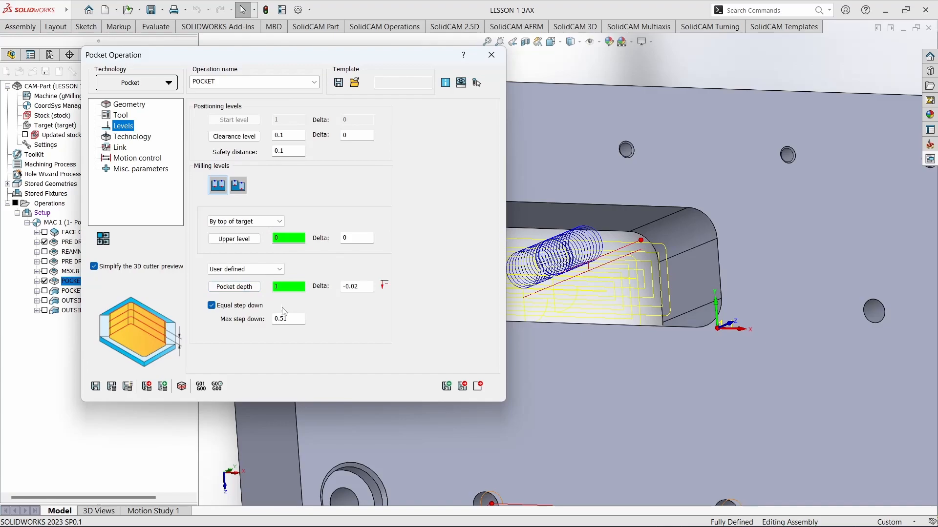
left_click(136, 136)
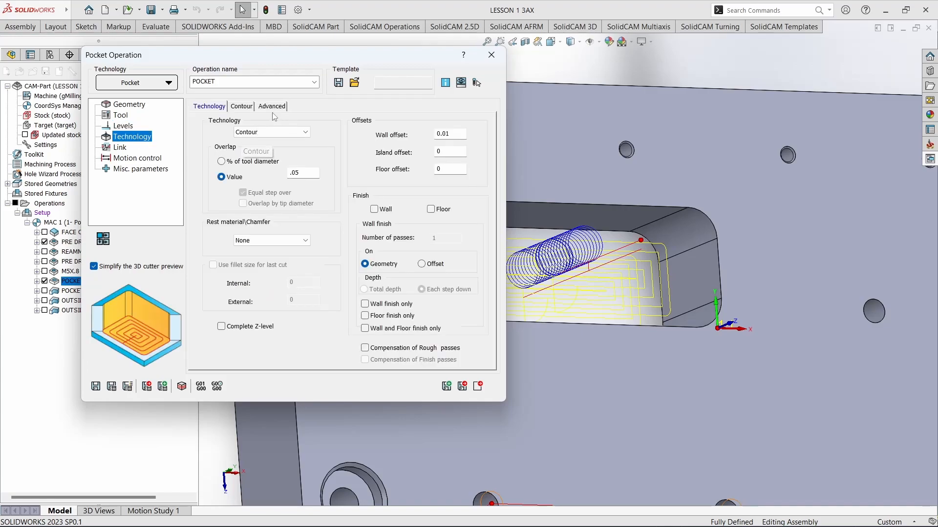
left_click(245, 110)
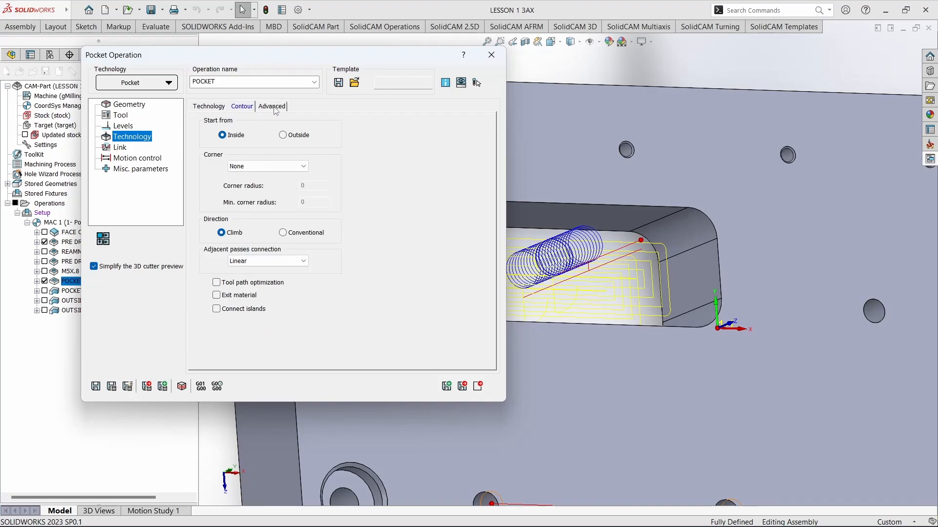
left_click(274, 107)
left_click(219, 109)
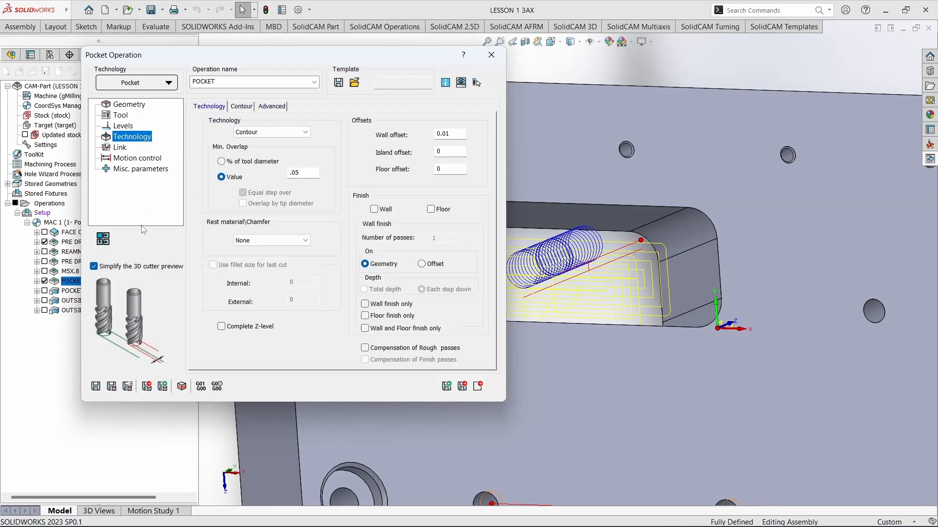
left_click(115, 388)
left_click(491, 55)
middle_click_drag(573, 288, 532, 279)
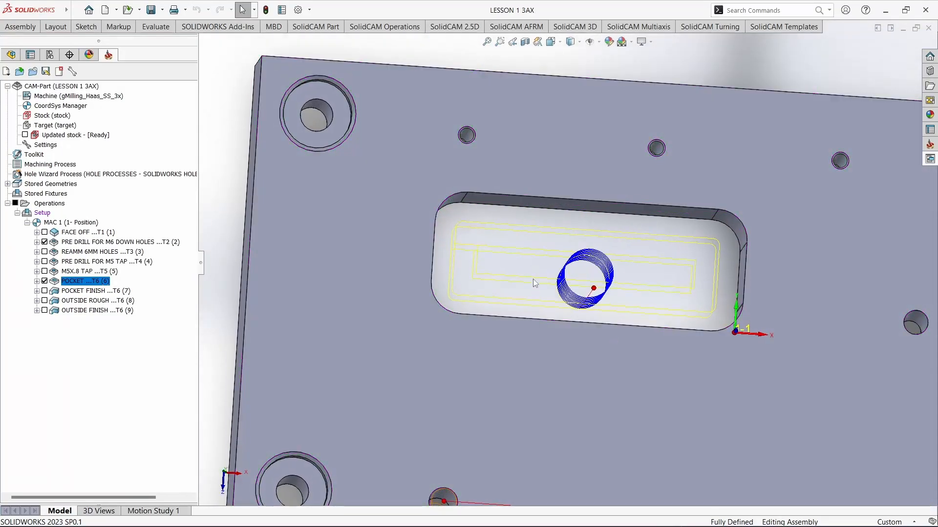
Reopen the POCKET operation, set its minimum overlap to 10% of tool diameter, and save and calculate it.
double_click(96, 282)
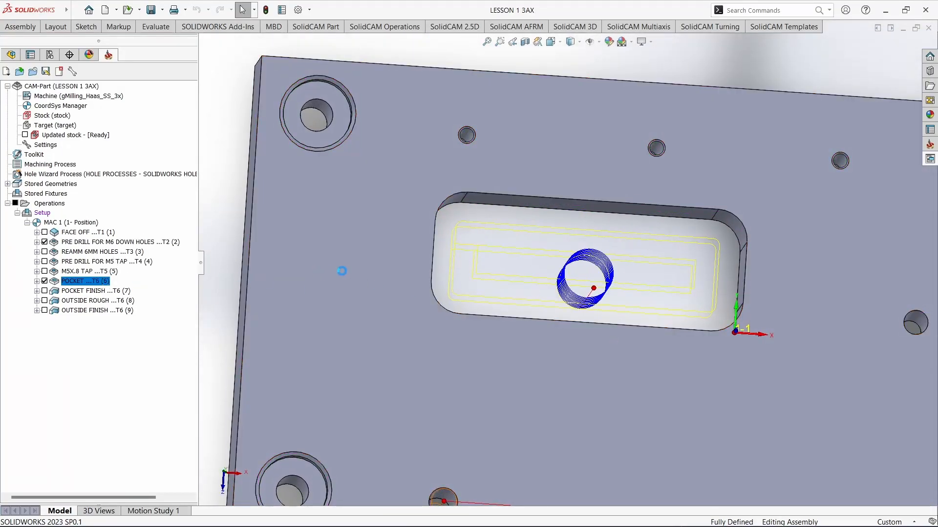
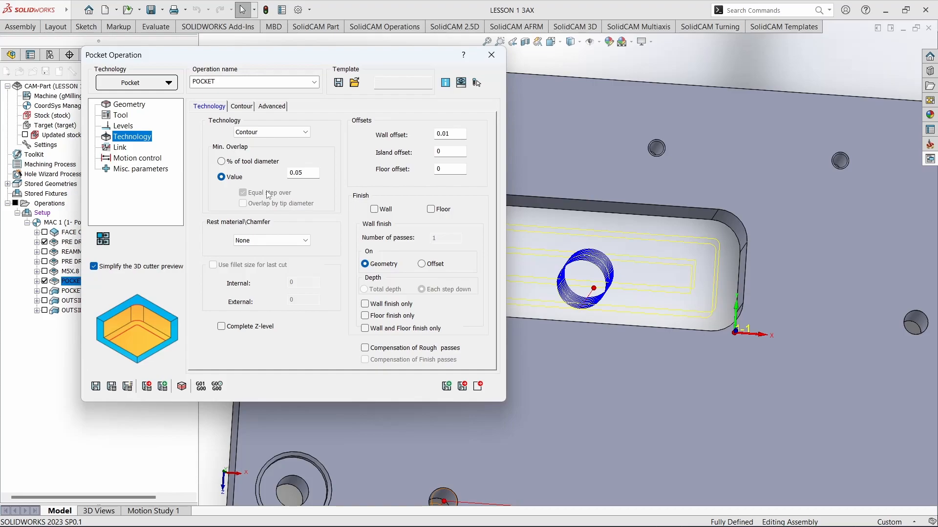
left_click(239, 162)
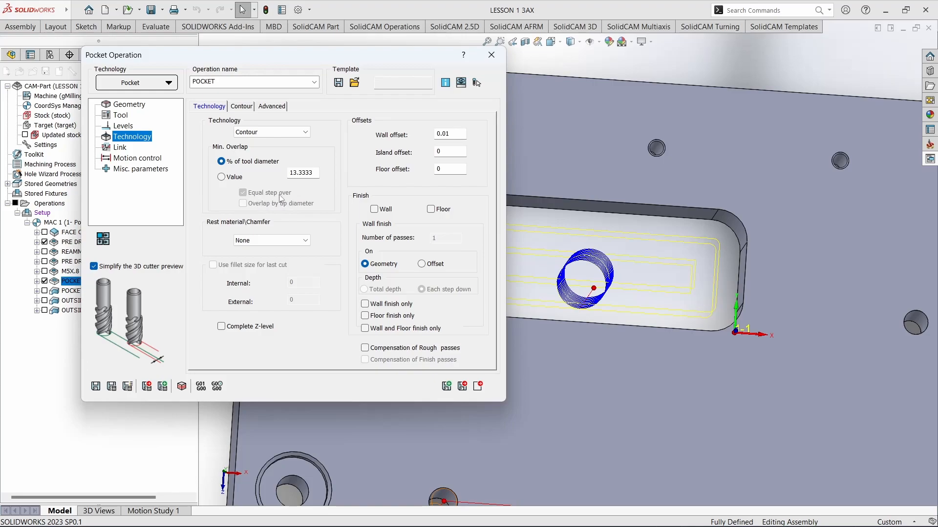
left_click(244, 107)
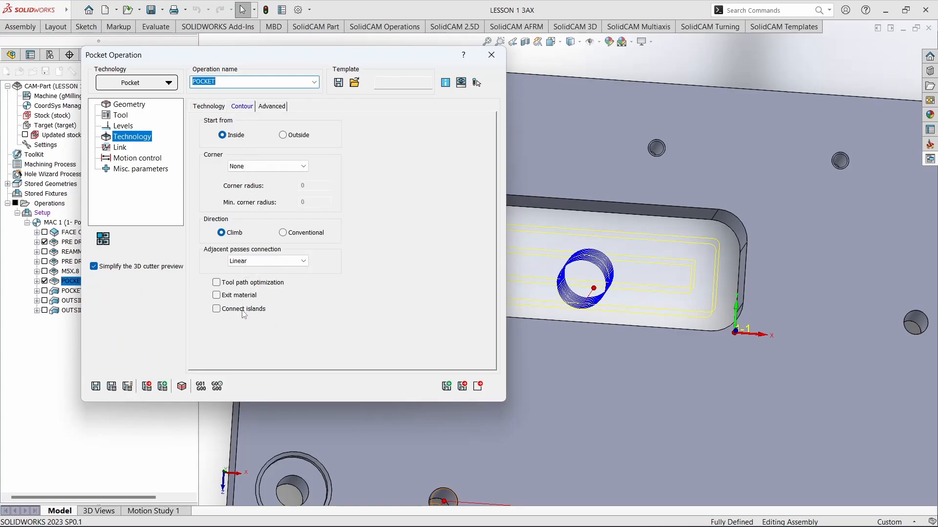
left_click(273, 107)
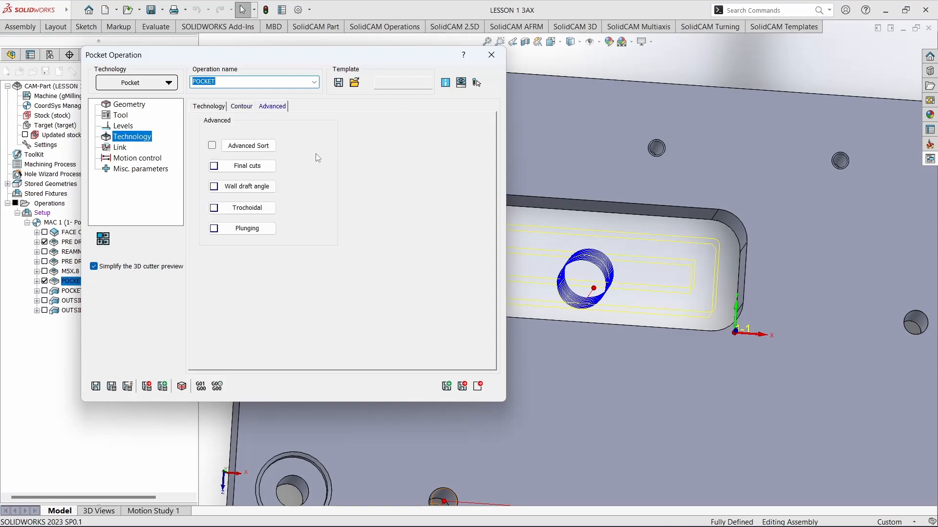
left_click(214, 107)
double_click(297, 173)
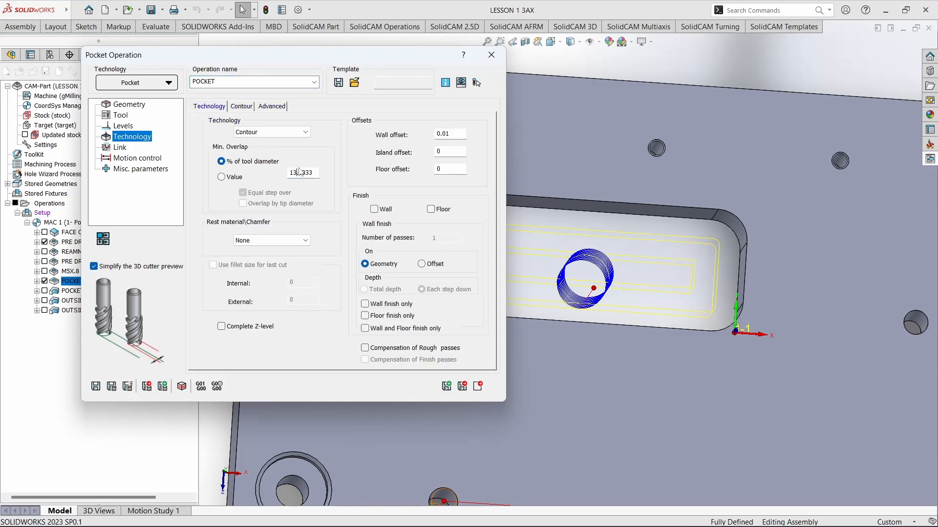
type("10")
left_click(111, 386)
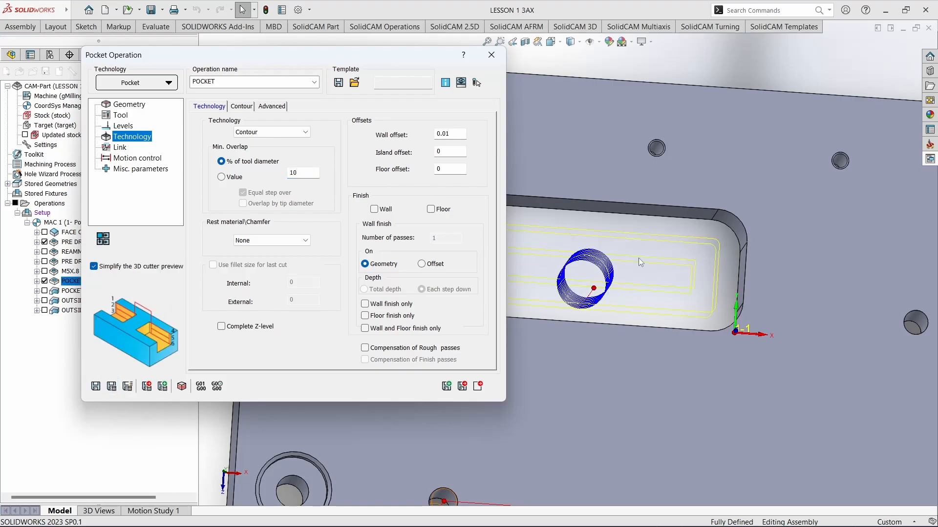
middle_click_drag(692, 279, 678, 266)
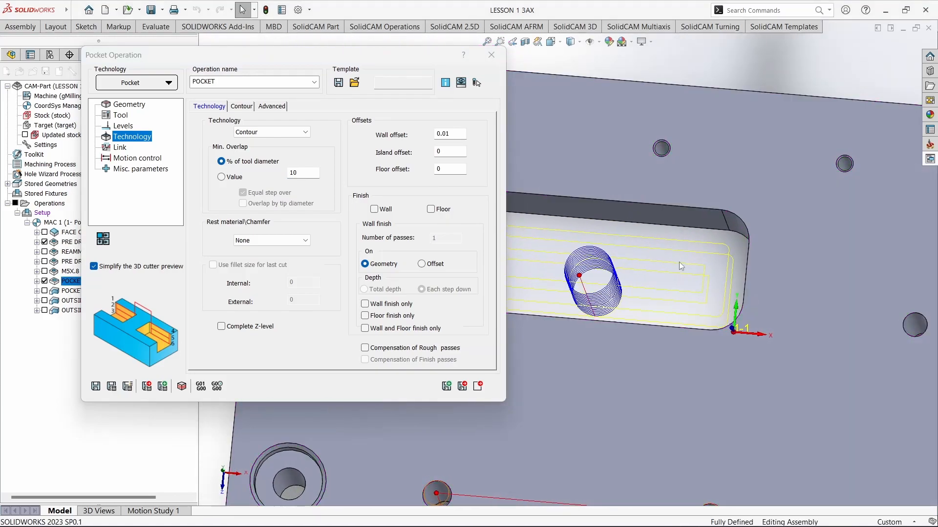
Set the pocket's minimum overlap to 90% of tool diameter, then save and calculate with the maximum available radius/length.
double_click(315, 174)
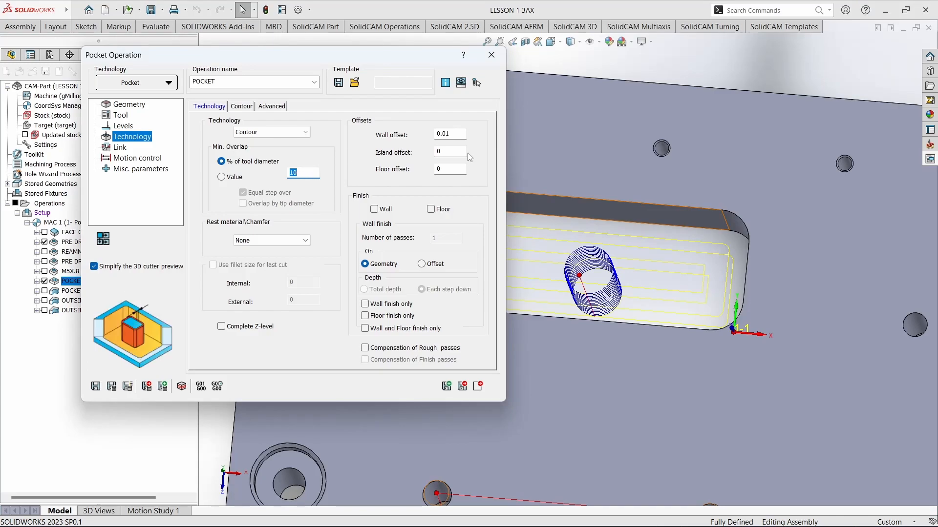
type("90")
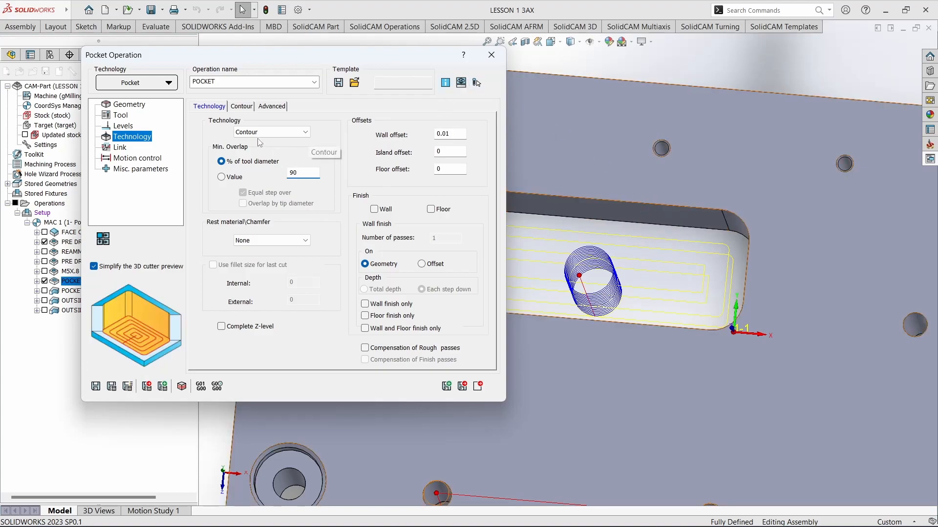
left_click(456, 133)
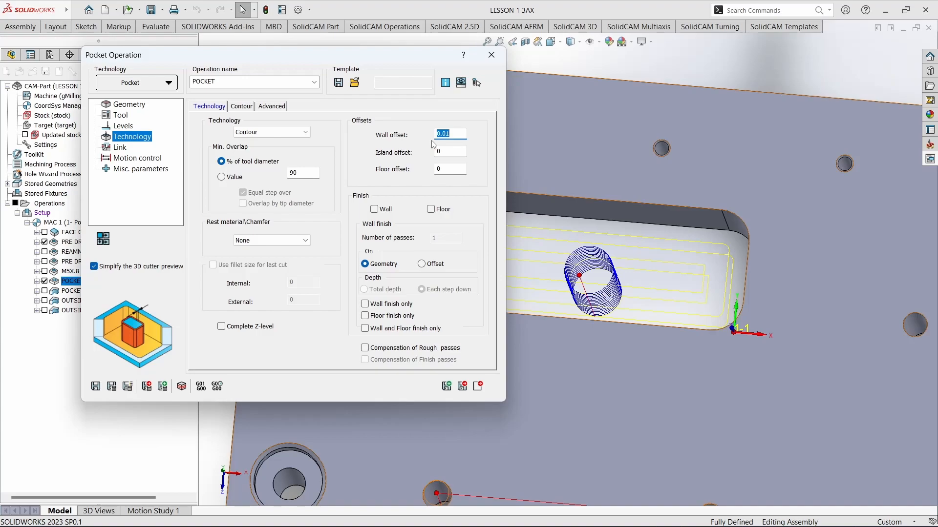
double_click(465, 134)
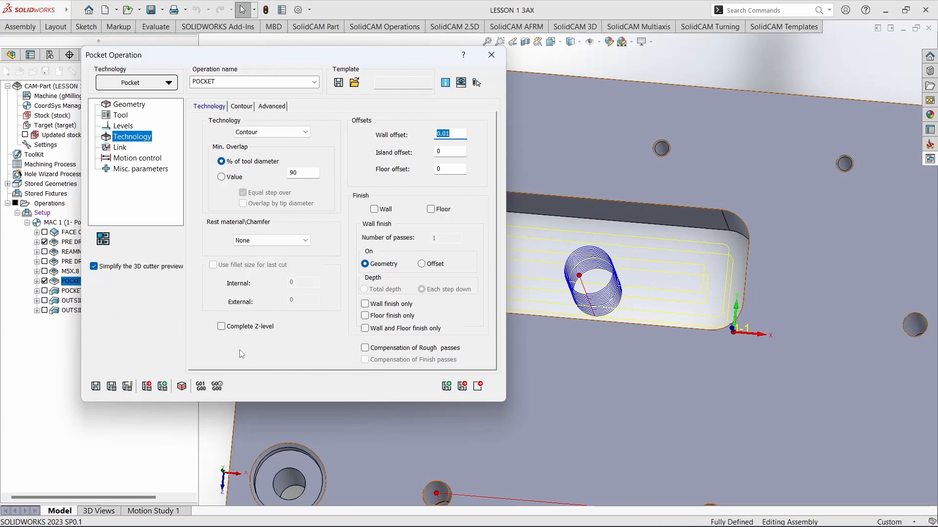
left_click(113, 386)
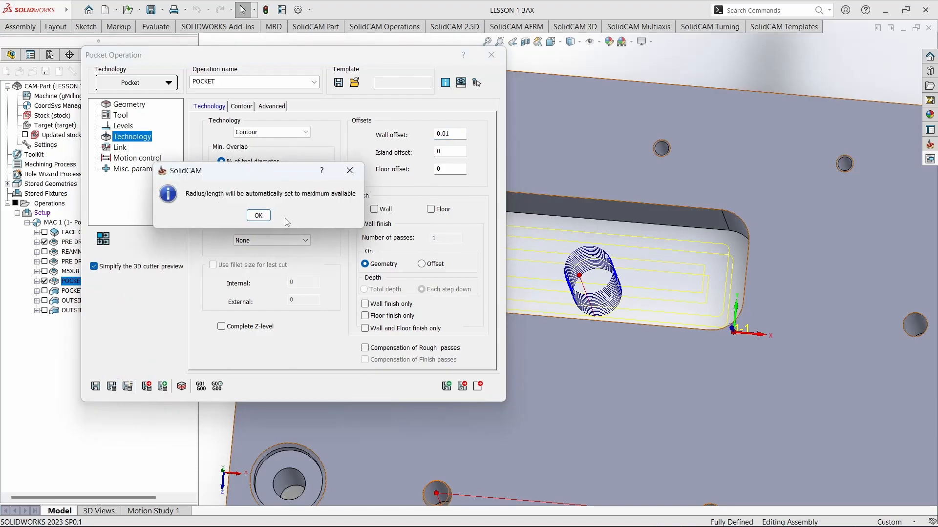
left_click(257, 216)
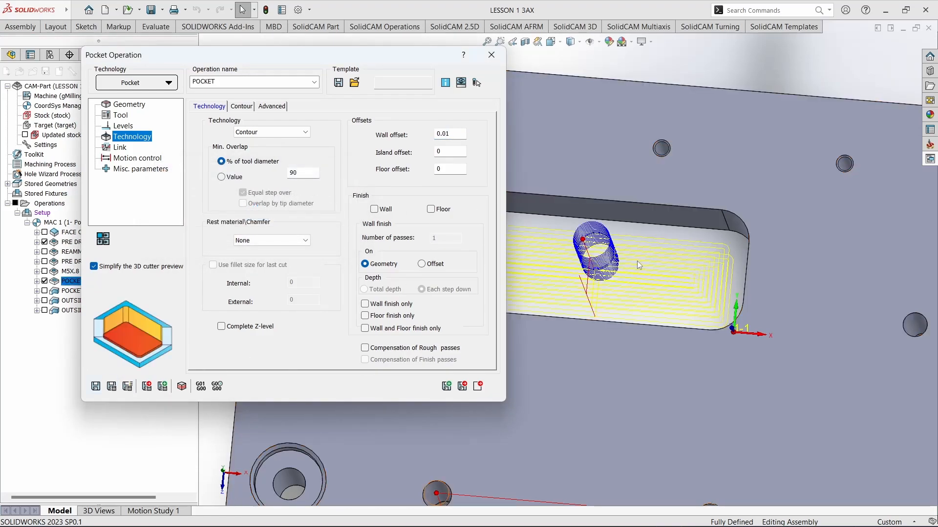
middle_click_drag(669, 253, 689, 239)
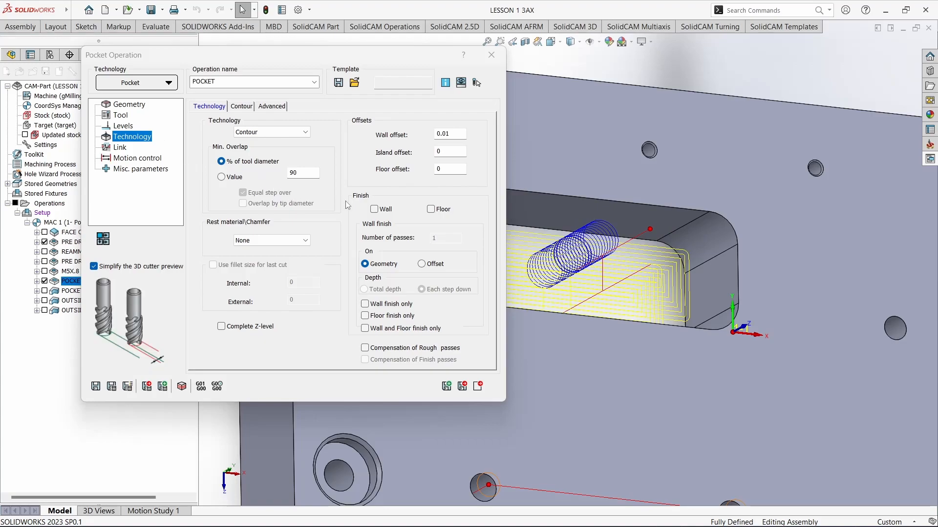
Review the pocket's contour, advanced and ramping options, trying None before restoring Helical ramping, and close the operation.
left_click(247, 109)
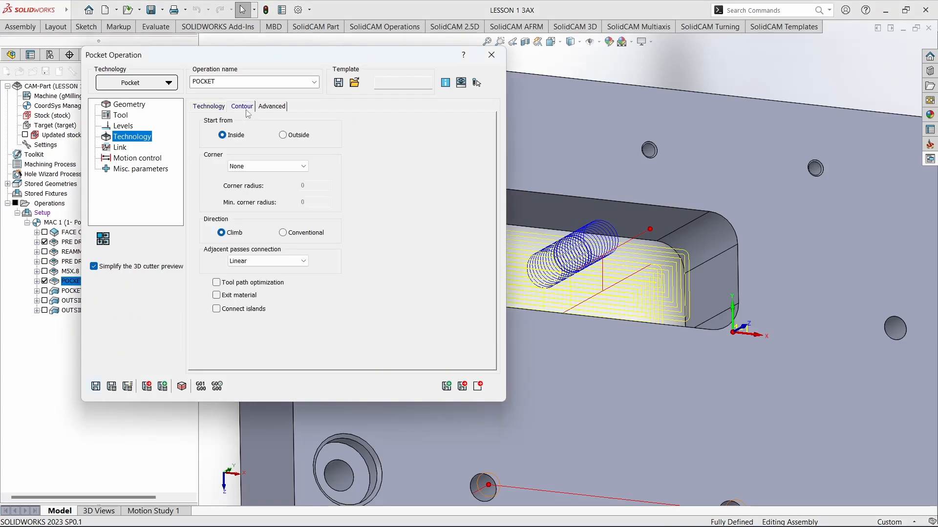
left_click(270, 106)
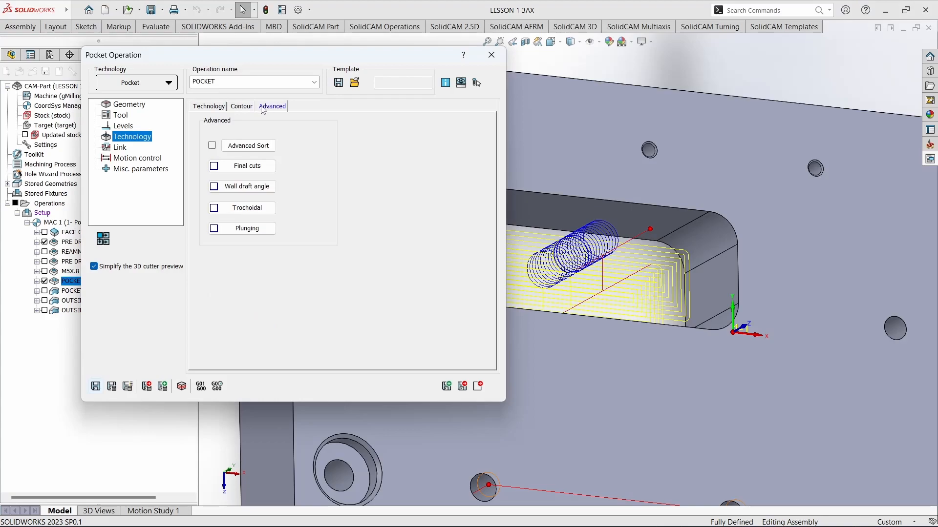
left_click(211, 108)
left_click(121, 148)
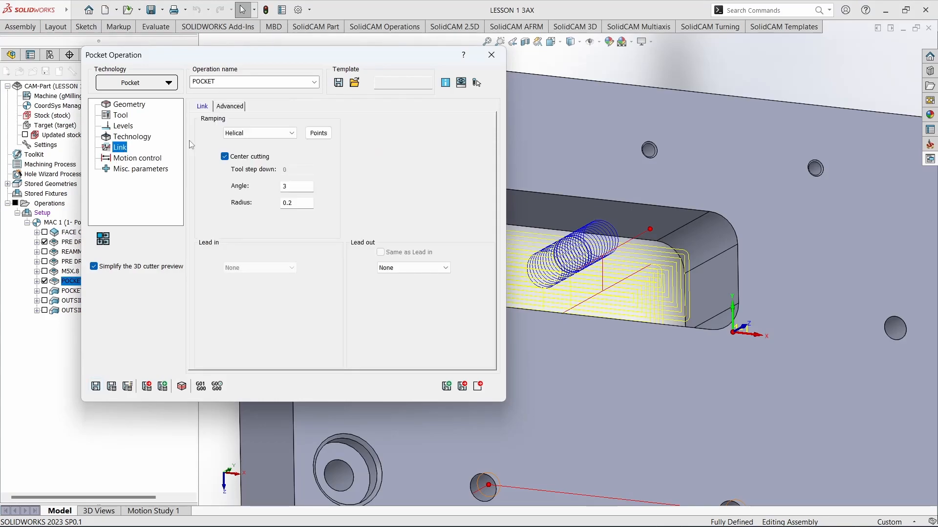
left_click(263, 137)
left_click(254, 145)
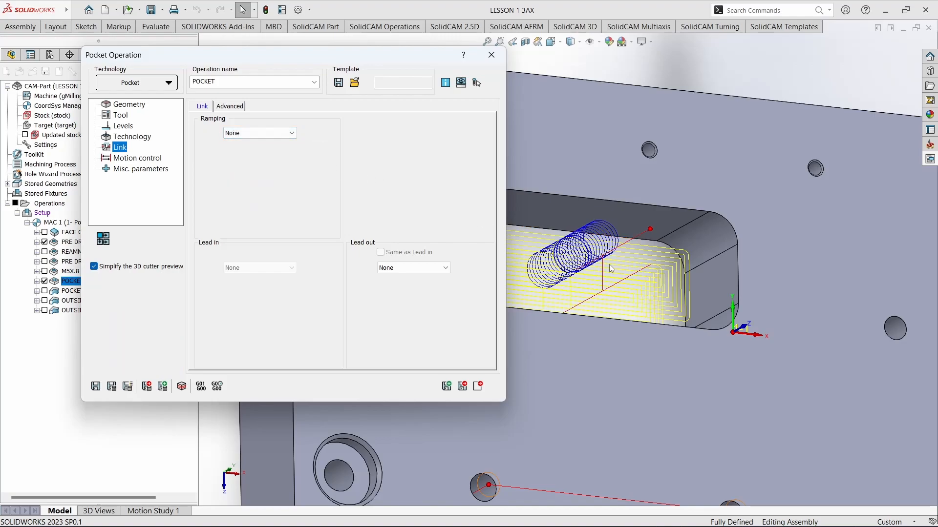
left_click(262, 134)
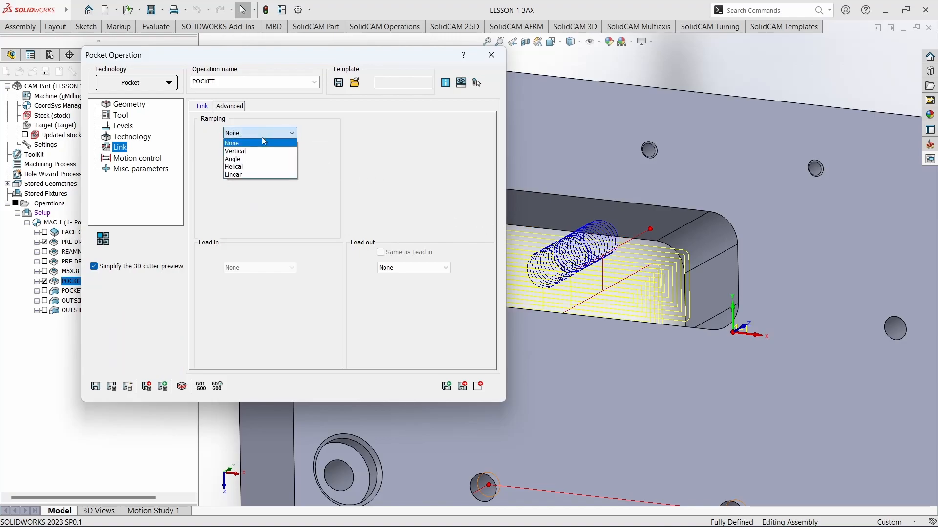
left_click(258, 167)
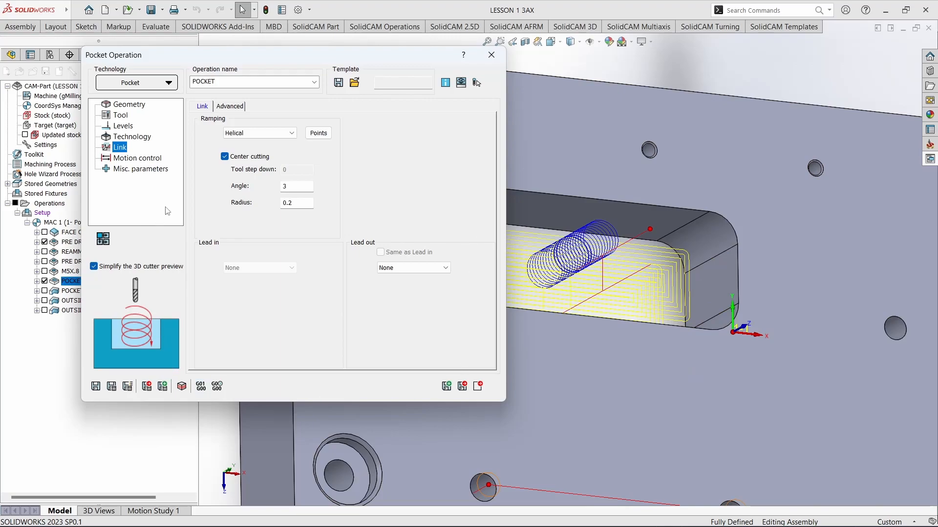
left_click(491, 55)
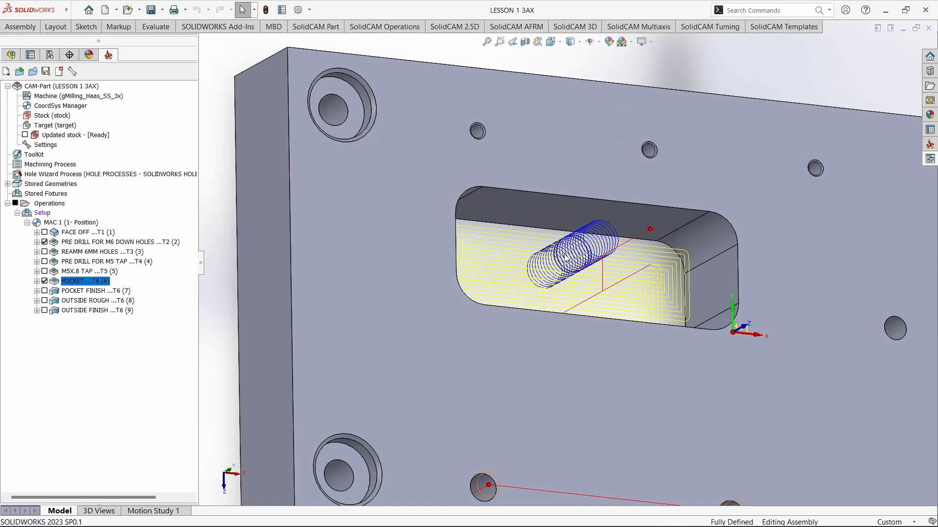
Turn off the toolpath display of the POCKET and PRE DRILL FOR M6 DOWN HOLES operations.
left_click(94, 292)
left_click(47, 282)
left_click(45, 242)
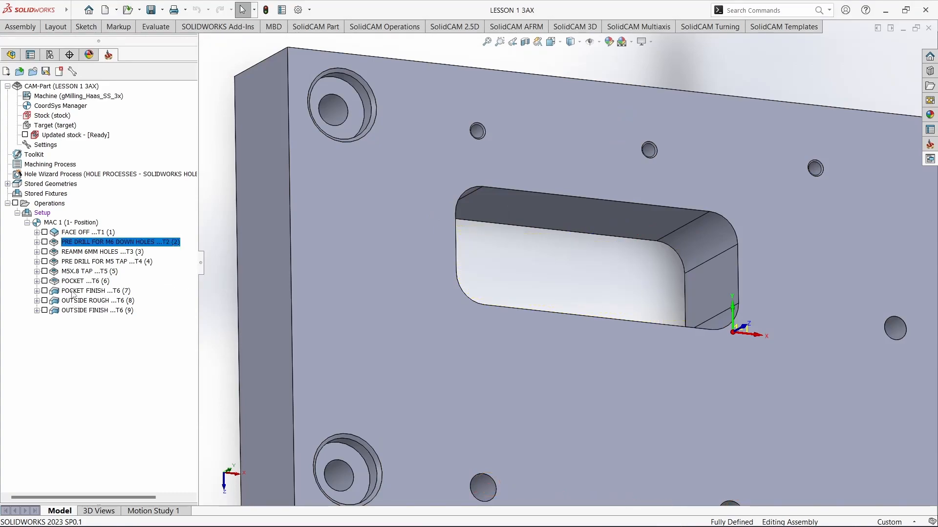
Open the POCKET FINISH profile operation and bring up its contour1 geometry for editing.
left_click(94, 299)
double_click(96, 293)
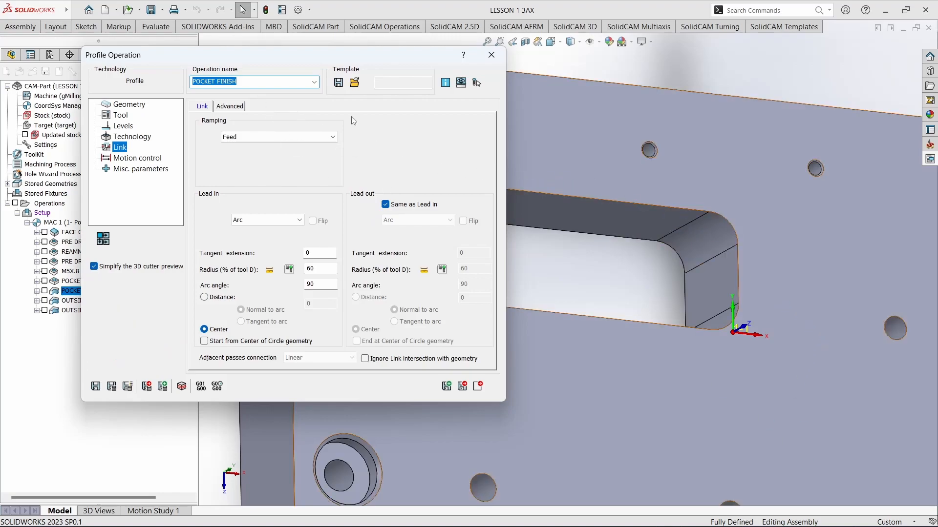
left_click(128, 105)
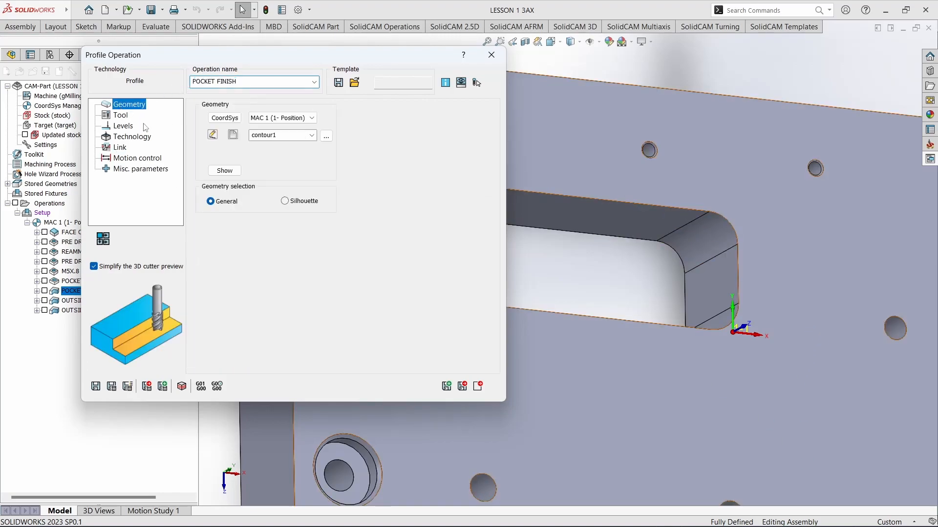
left_click(213, 137)
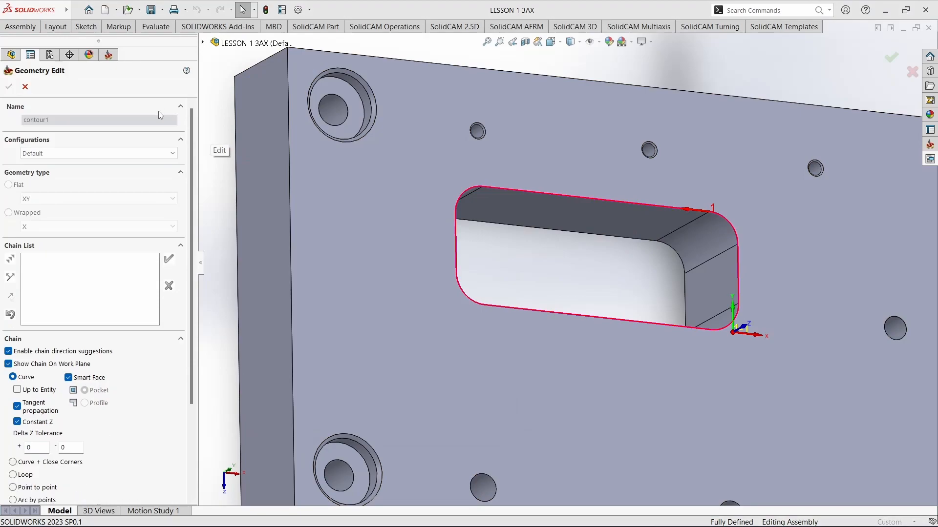
Leave the contour1 geometry editing and show the contour's chain start point and direction on the pocket edge.
left_click(24, 88)
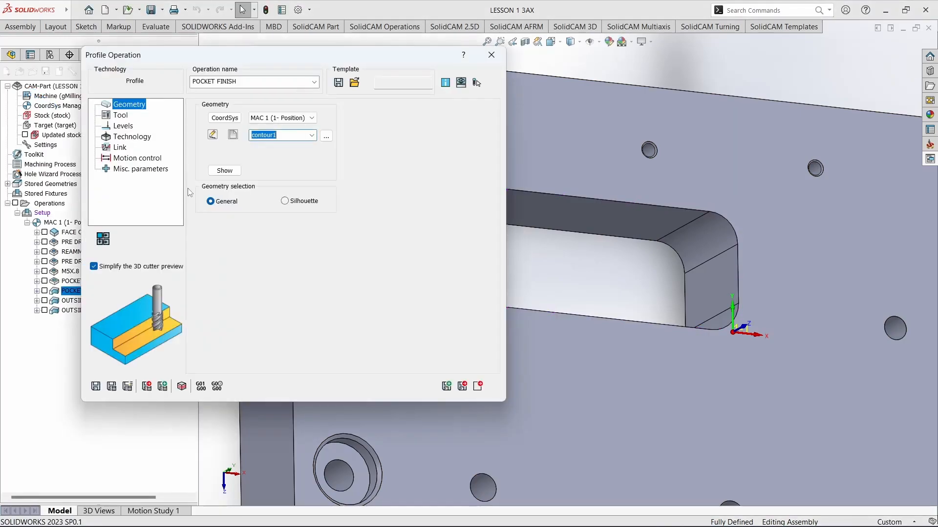
left_click(225, 170)
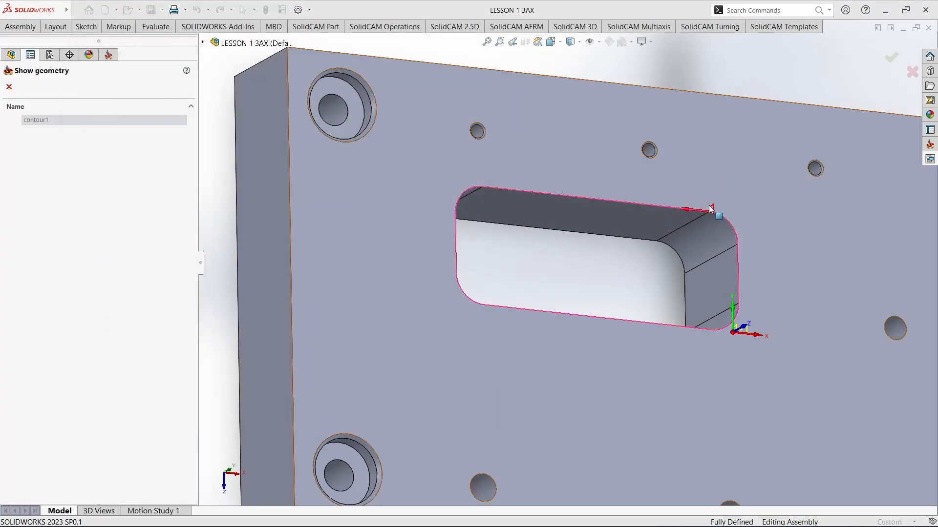
middle_click_drag(717, 228, 709, 214)
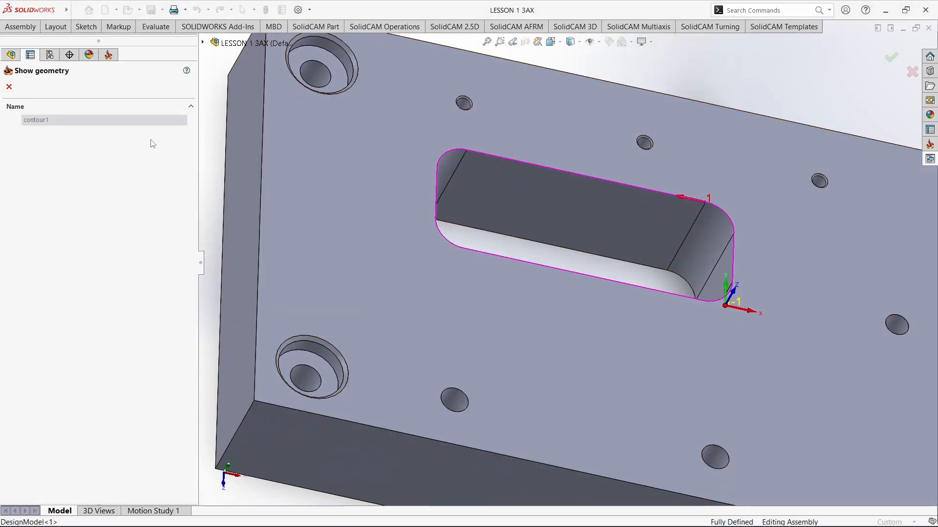
left_click(8, 86)
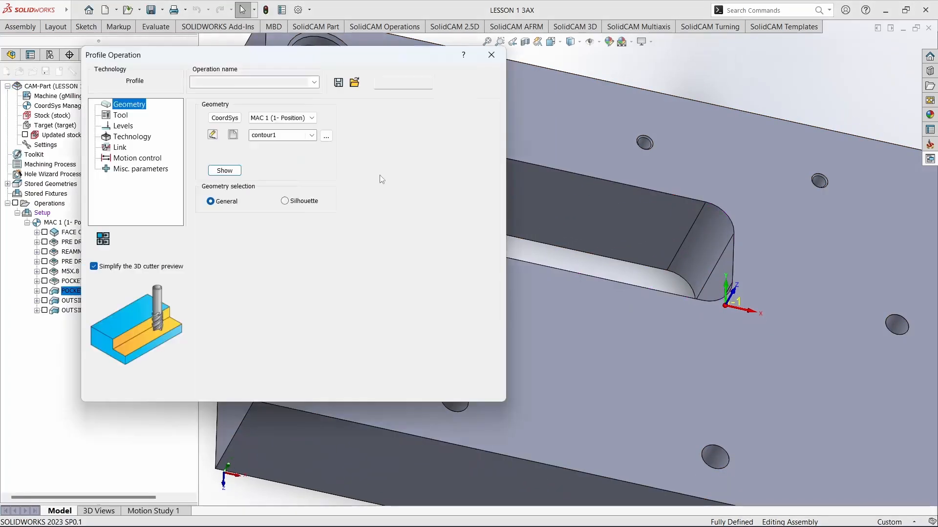
Review the tool, levels and technology settings of the POCKET FINISH operation.
left_click(120, 115)
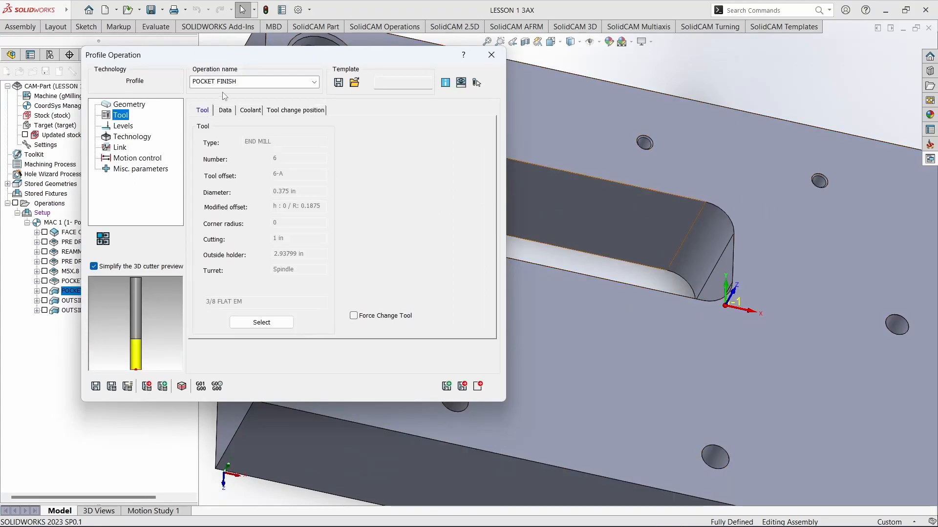
left_click(123, 126)
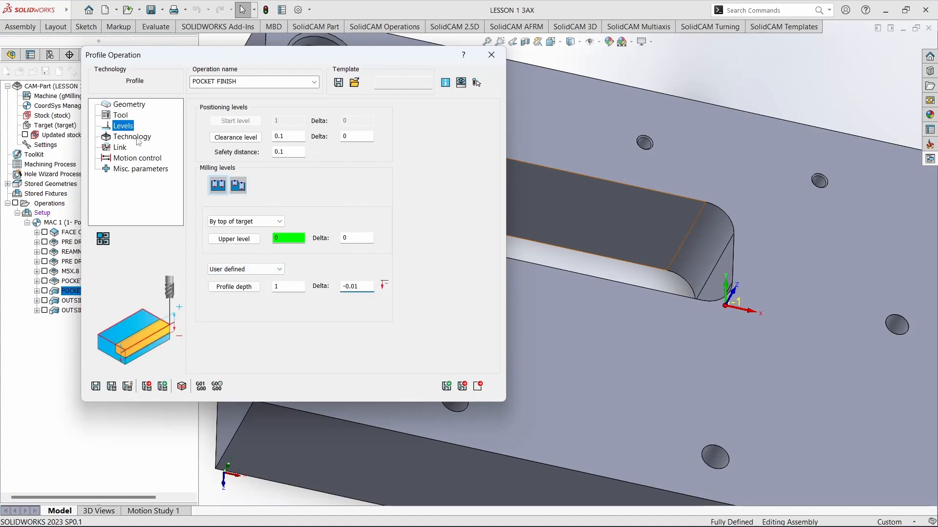
left_click(132, 137)
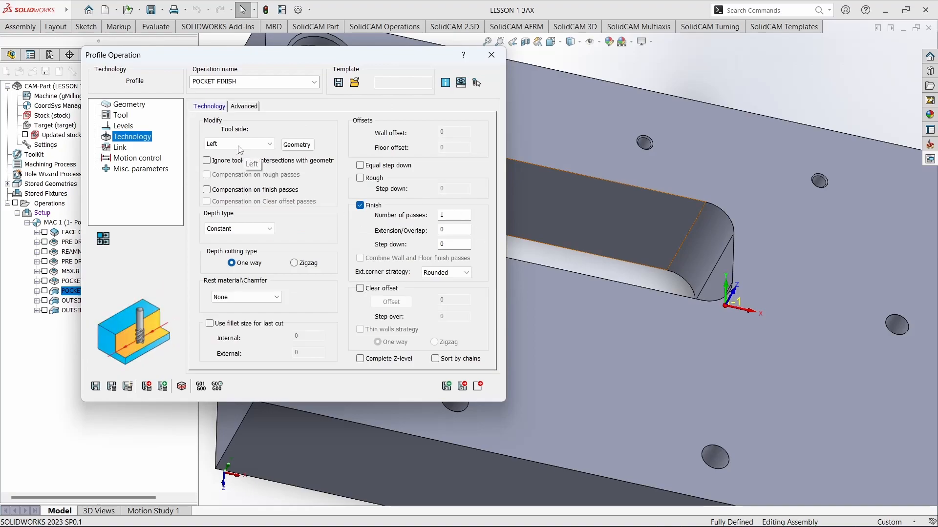
Set the POCKET FINISH tool side to Right, then save and calculate the operation.
scroll(856, 274, "up", 3)
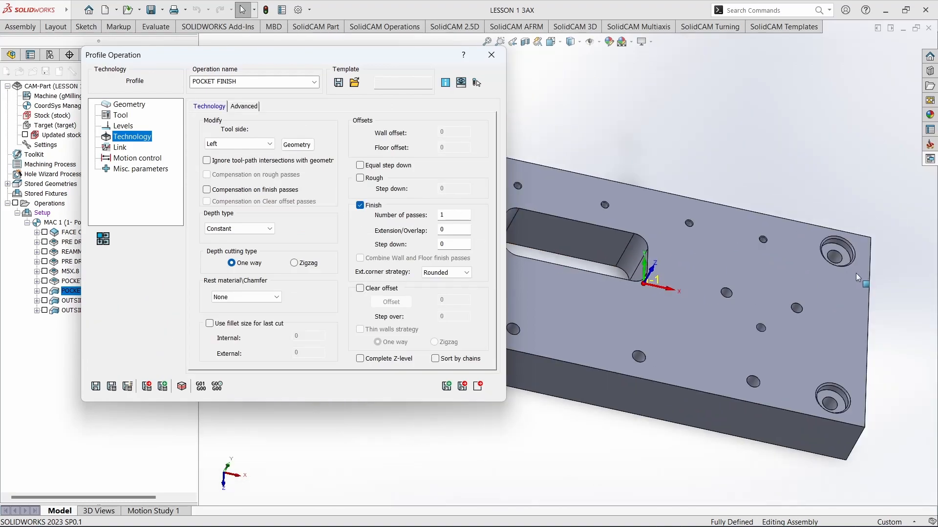
scroll(543, 239, "down", 2)
middle_click_drag(543, 238, 554, 279)
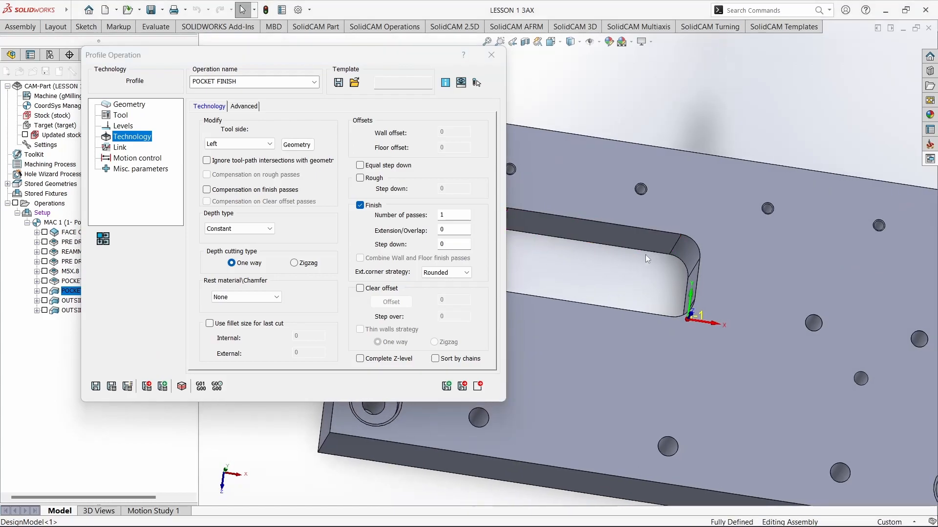
left_click(249, 147)
left_click(239, 157)
left_click(111, 387)
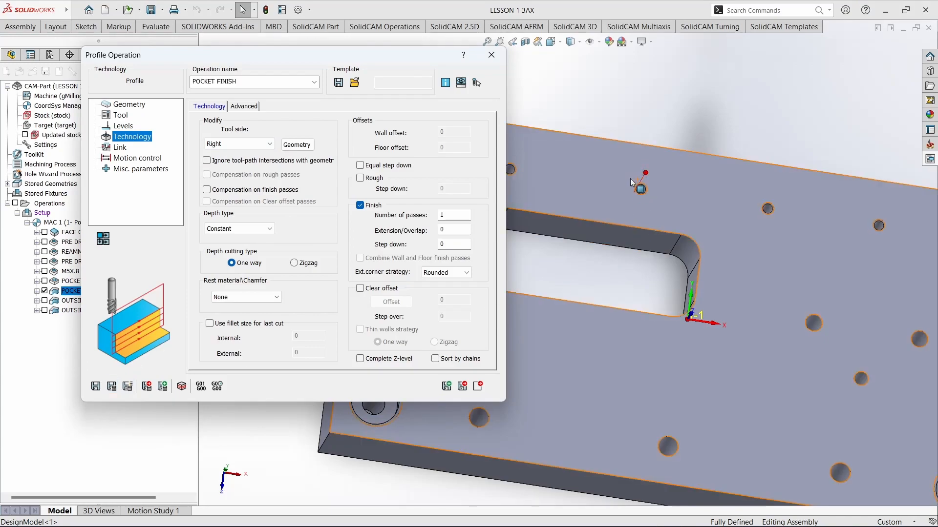
Set the POCKET FINISH tool side to Left and recalculate, checking the finish step down field.
left_click(258, 143)
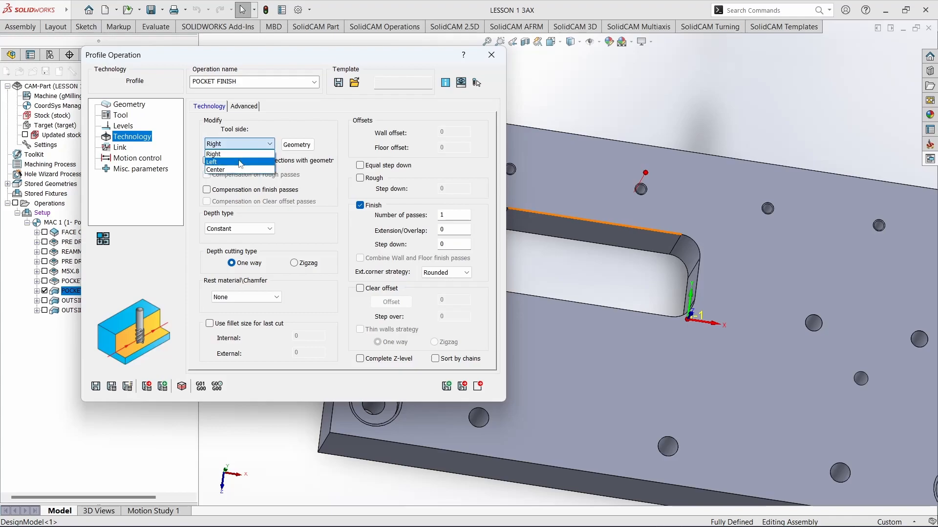
left_click(240, 162)
left_click(112, 385)
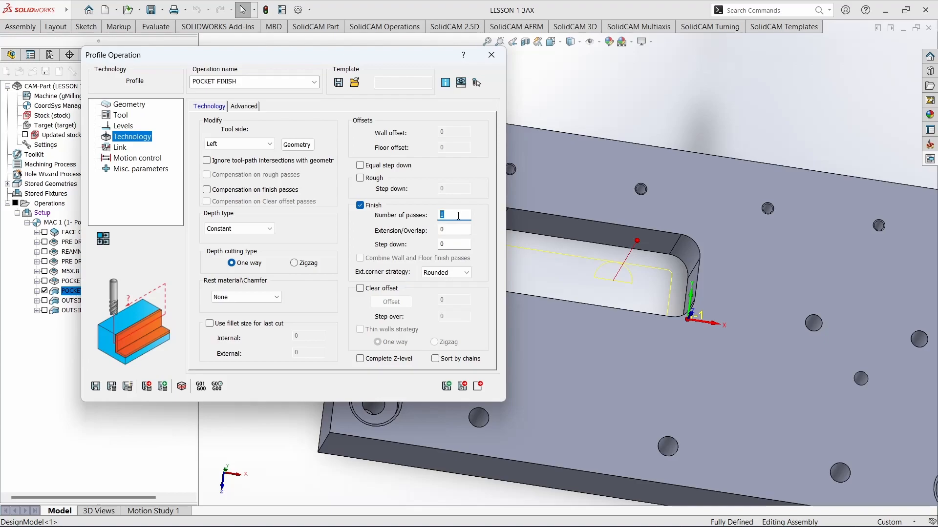
left_click(448, 245)
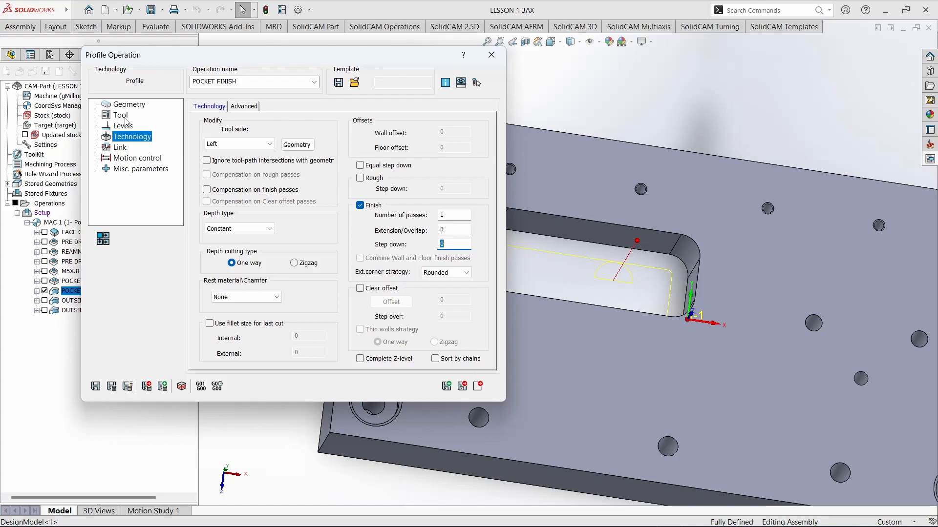
Show the contour1 chain direction together with the calculated pocket toolpath, then close the POCKET FINISH operation.
left_click(139, 105)
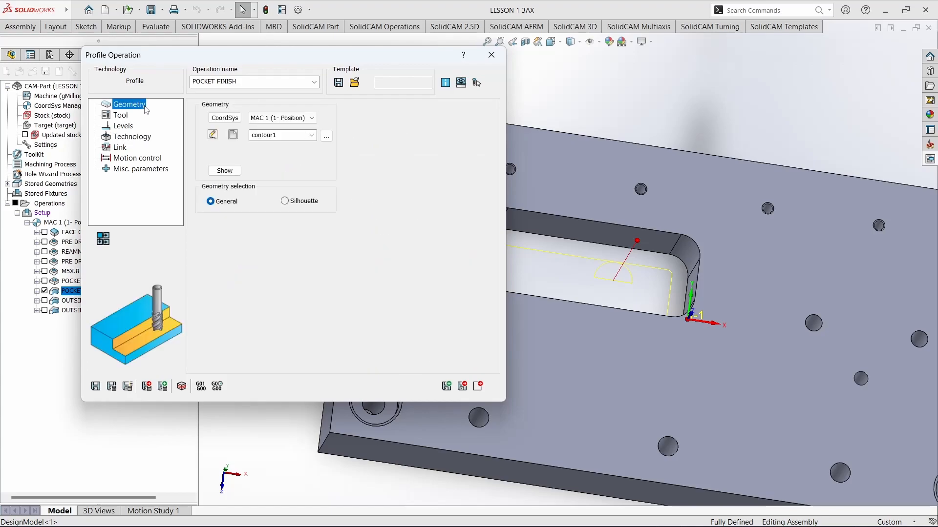
left_click(225, 171)
scroll(672, 293, "down", 5)
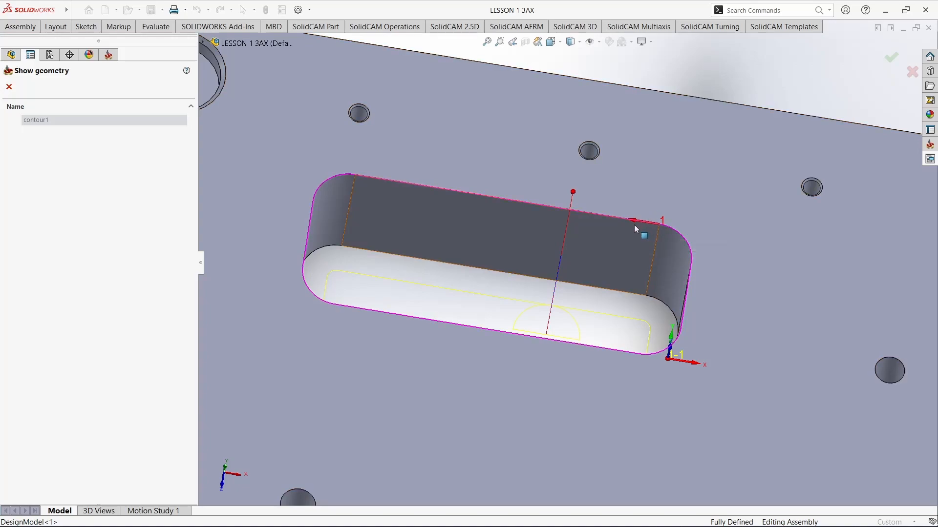
middle_click_drag(580, 277, 585, 305)
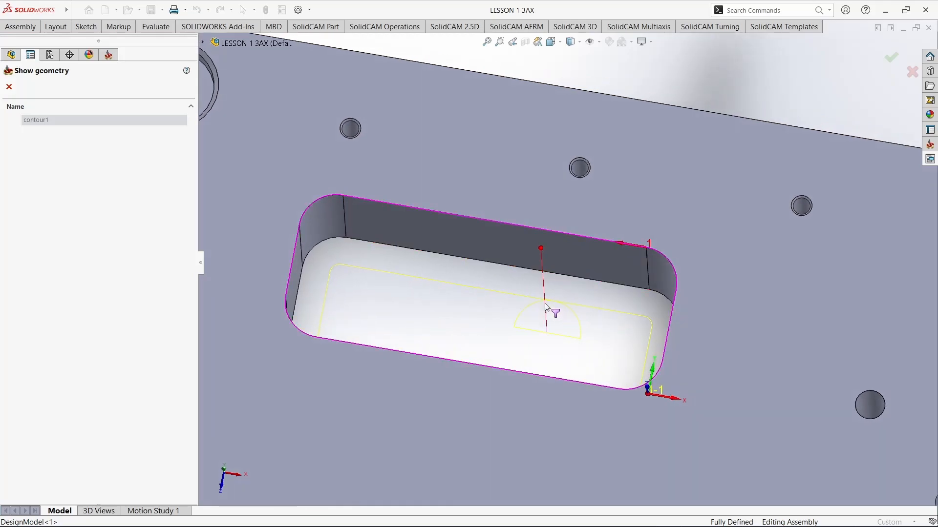
left_click(10, 87)
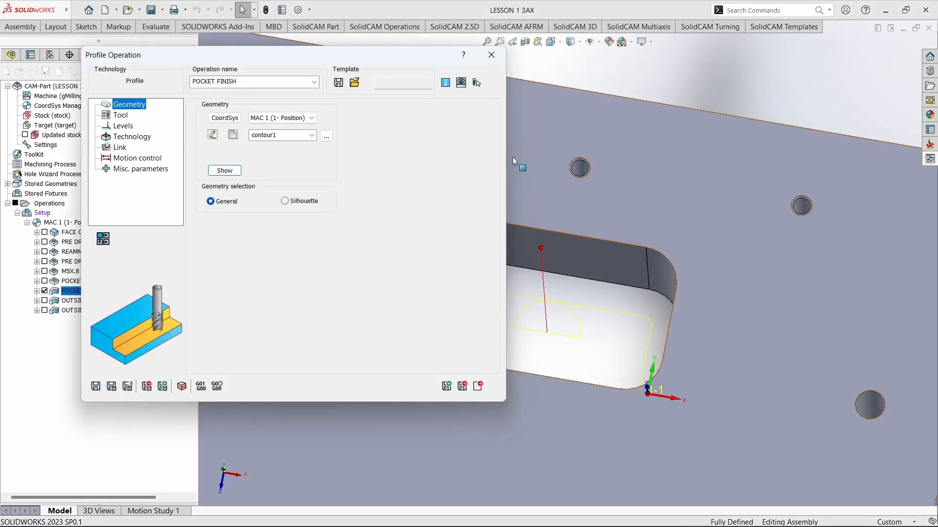
left_click(491, 55)
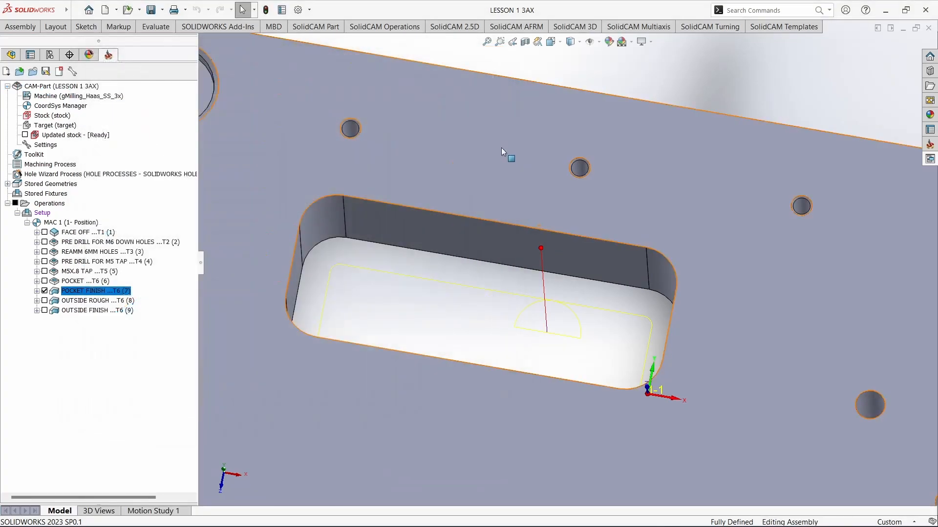
Turn off the toolpath display of POCKET FINISH and open the OUTSIDE ROUGH operation.
key("f")
middle_click_drag(545, 186, 586, 234)
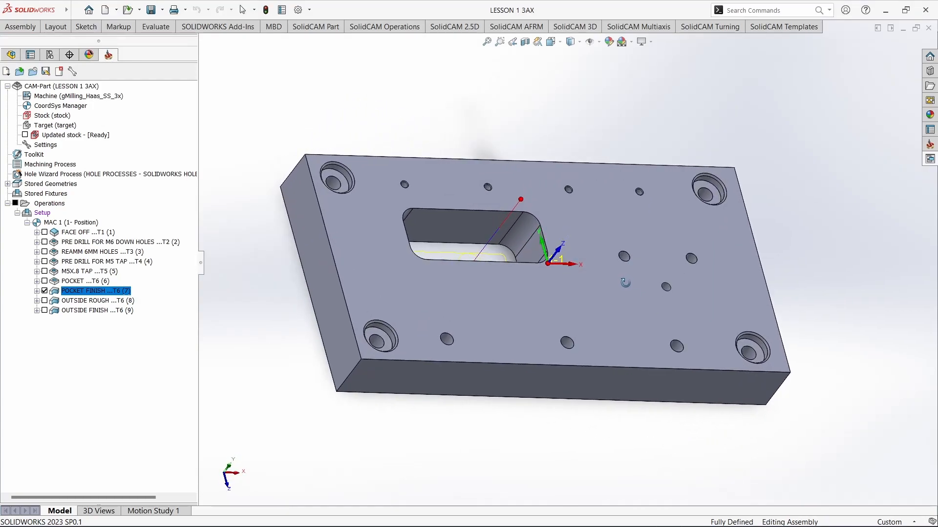
left_click(95, 301)
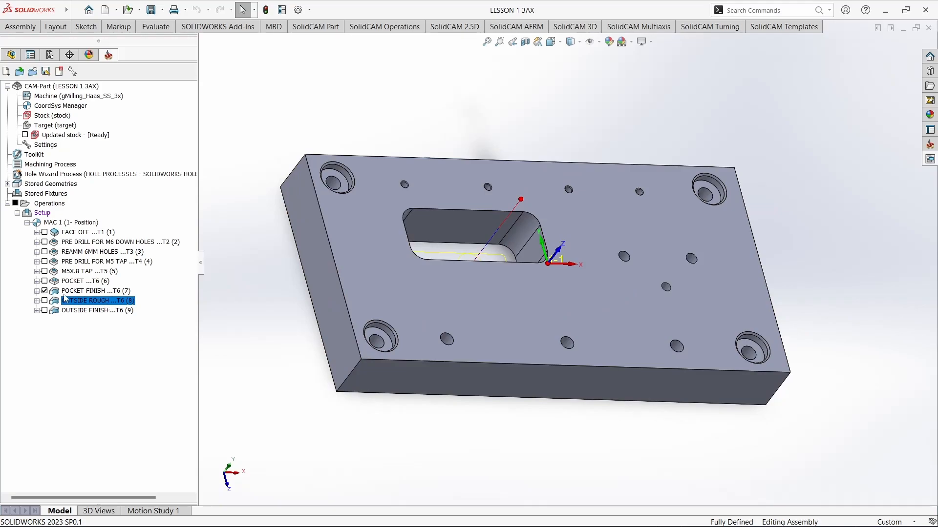
left_click(45, 291)
left_click(81, 301)
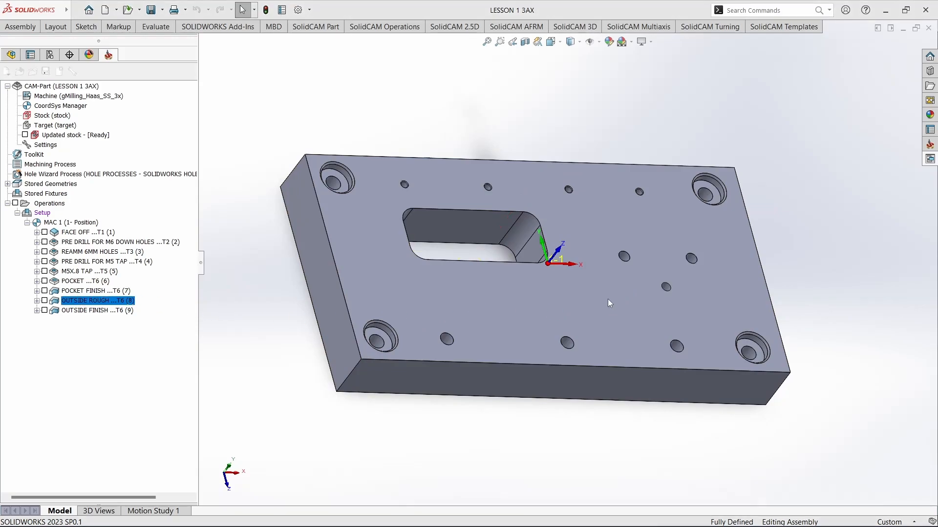
Show the contour2 geometry around the part's lower outside edge and inspect its start corner and chain direction.
left_click(226, 168)
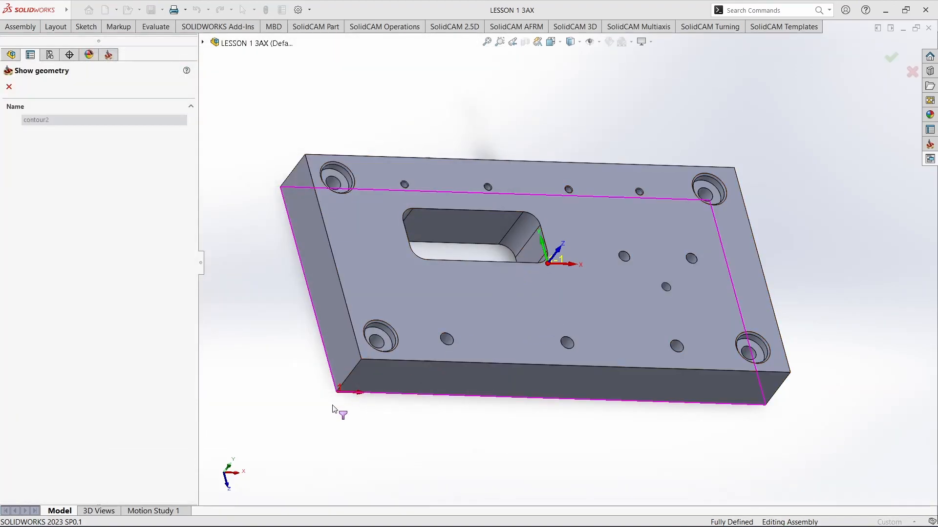
scroll(336, 408, "down", 5)
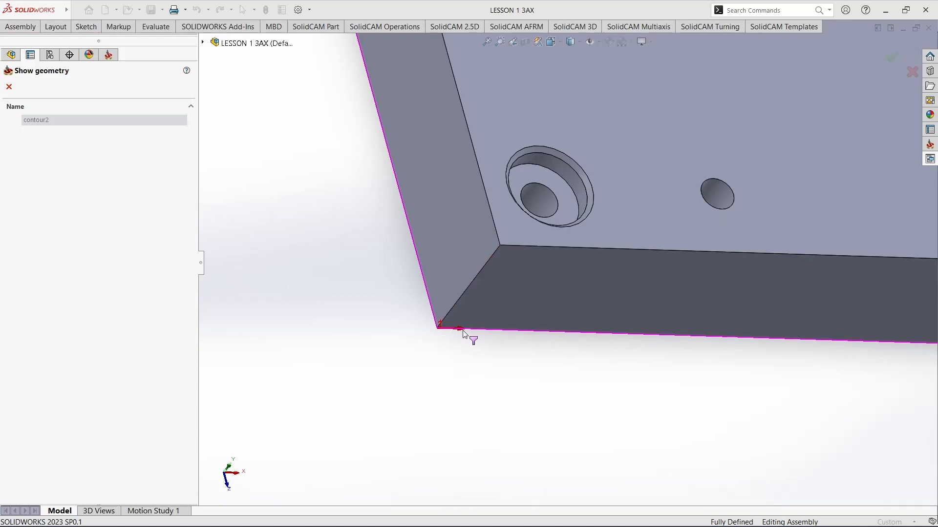
left_click(8, 87)
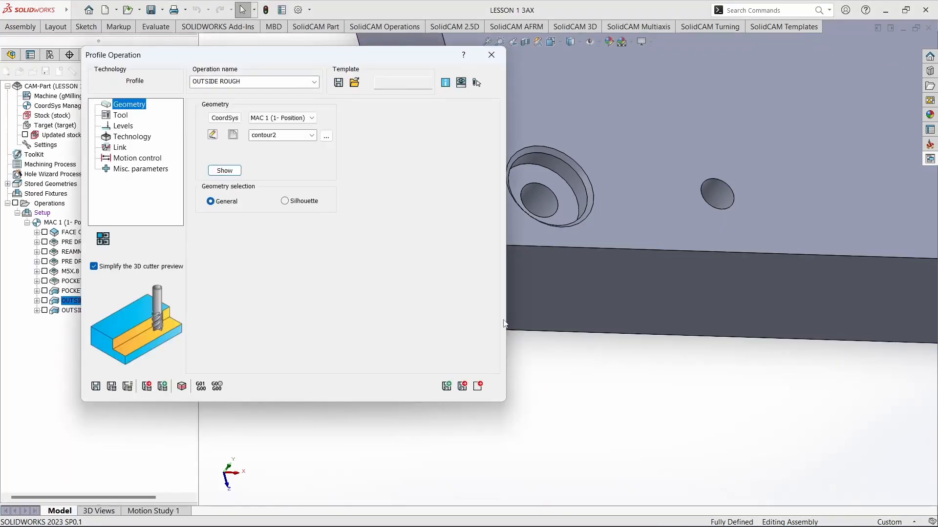
left_click_drag(404, 59, 297, 77)
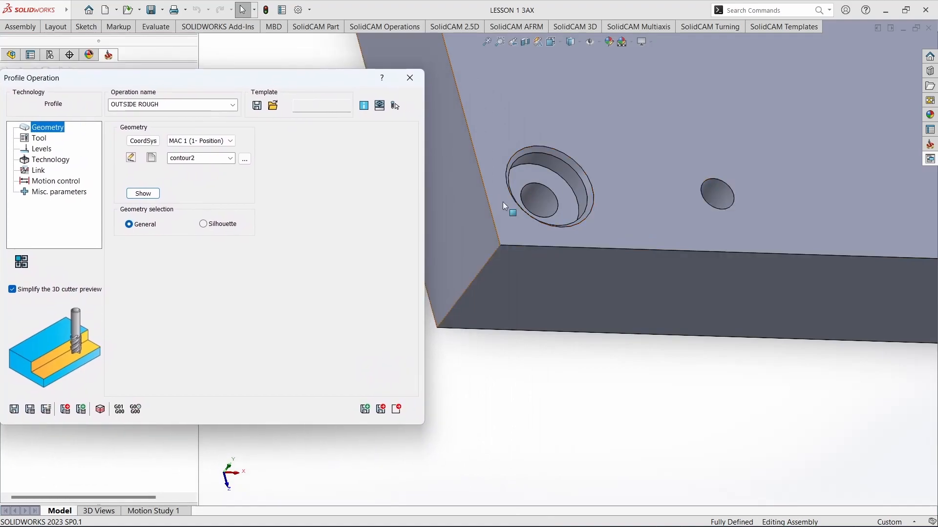
scroll(695, 277, "up", 5)
scroll(495, 243, "down", 4)
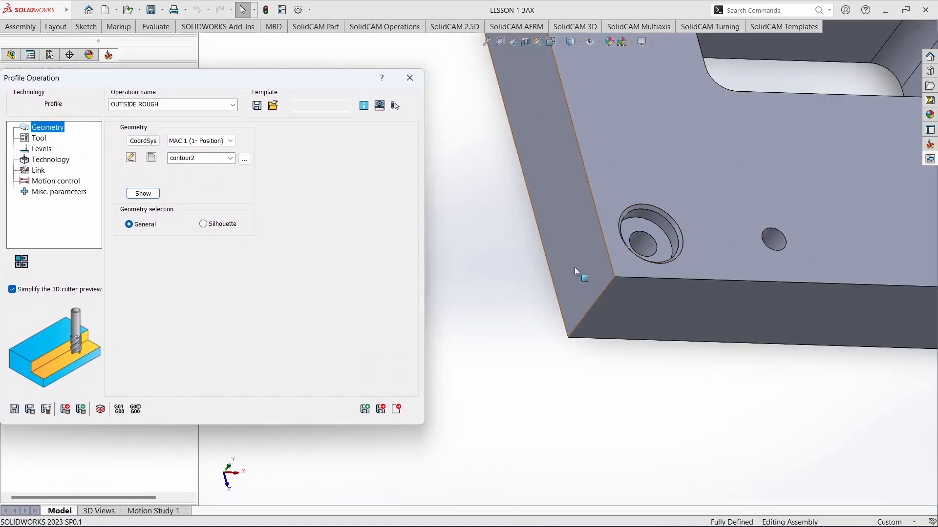
left_click_drag(248, 84, 323, 77)
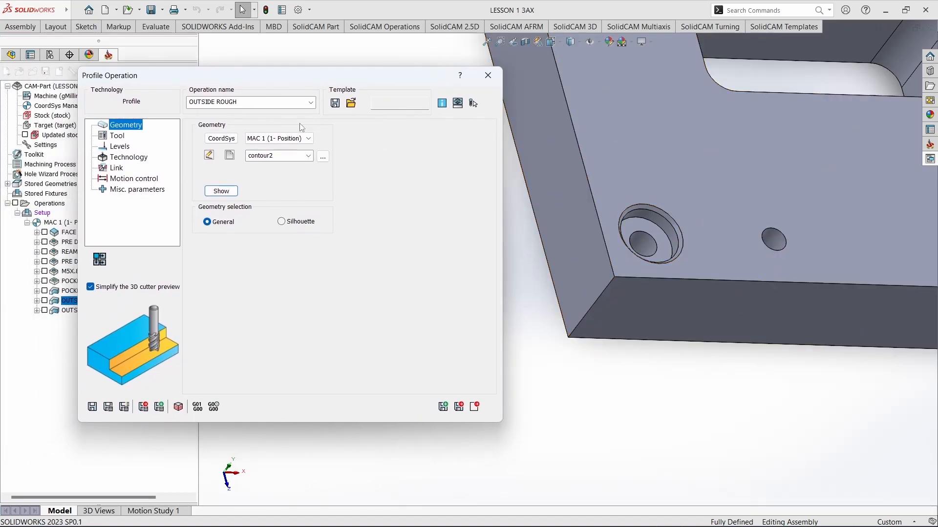
Close OUTSIDE ROUGH, turn on its toolpath display and reopen the operation.
left_click(487, 75)
left_click(44, 300)
middle_click_drag(592, 357, 608, 314)
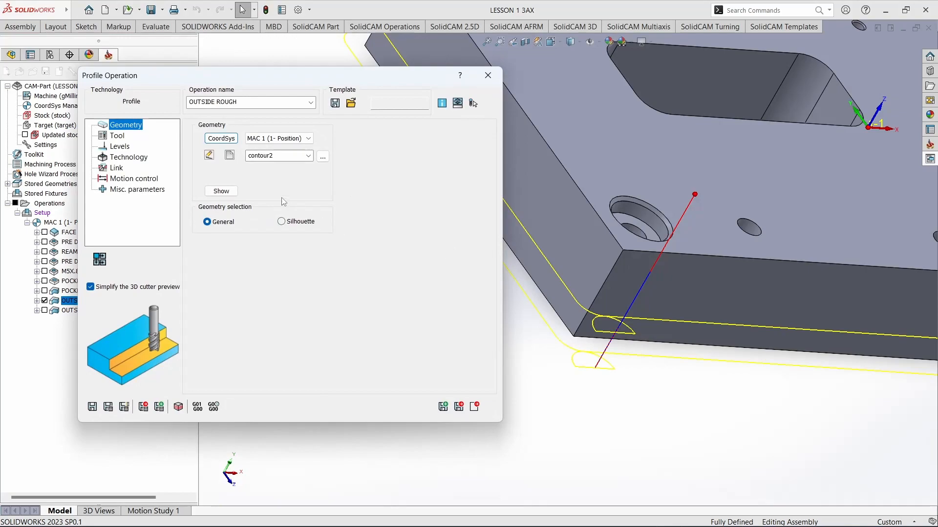
Show contour2 again and compare its start corner with the displayed outside roughing toolpath.
left_click(221, 191)
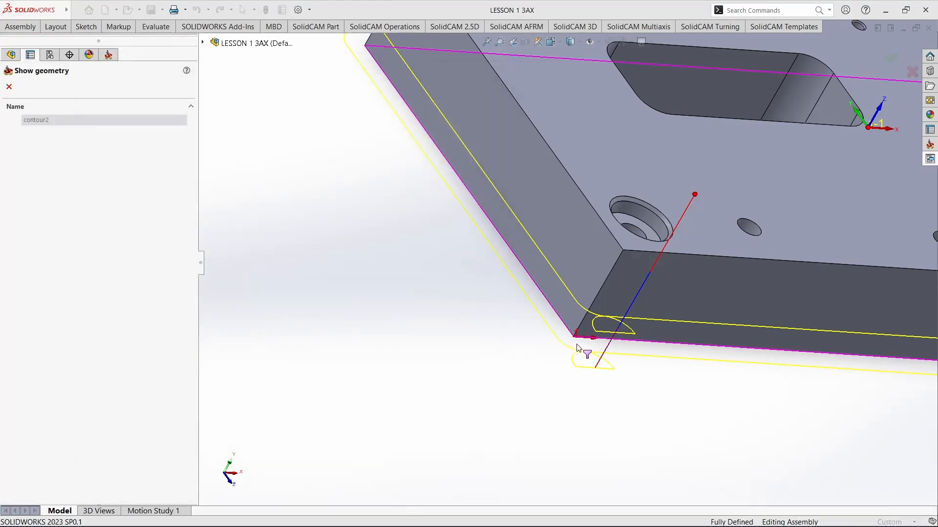
scroll(586, 344, "down", 8)
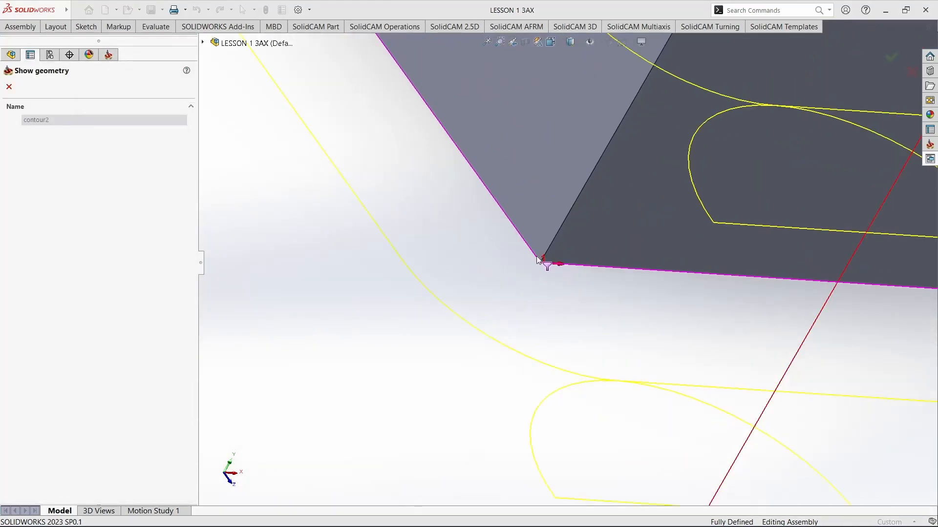
left_click(9, 86)
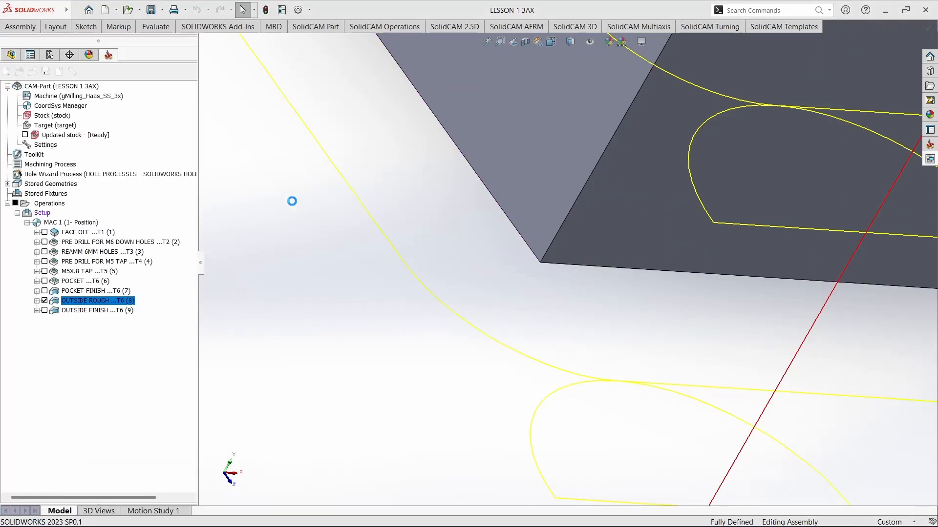
Try to edit the contour2 geometry from within the OUTSIDE ROUGH operation.
scroll(611, 285, "up", 10)
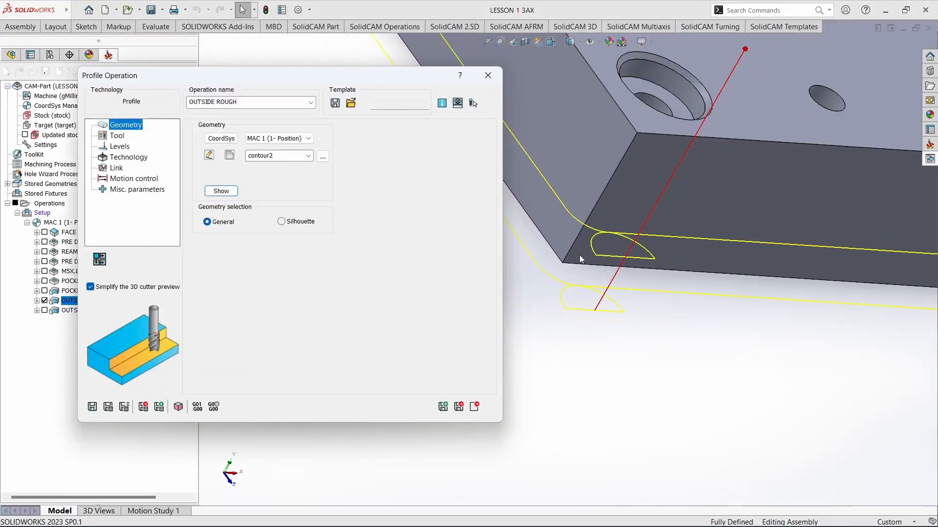
scroll(520, 233, "down", 3)
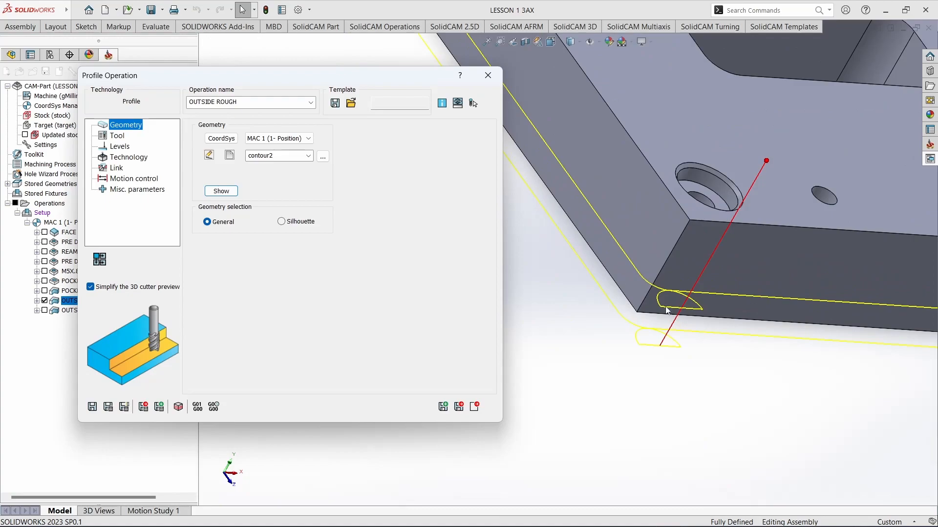
left_click(210, 155)
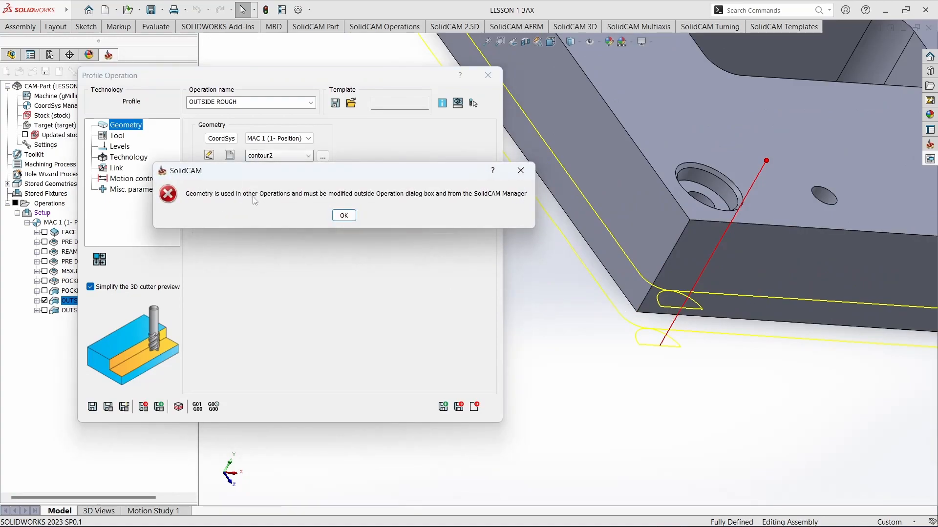
left_click(345, 217)
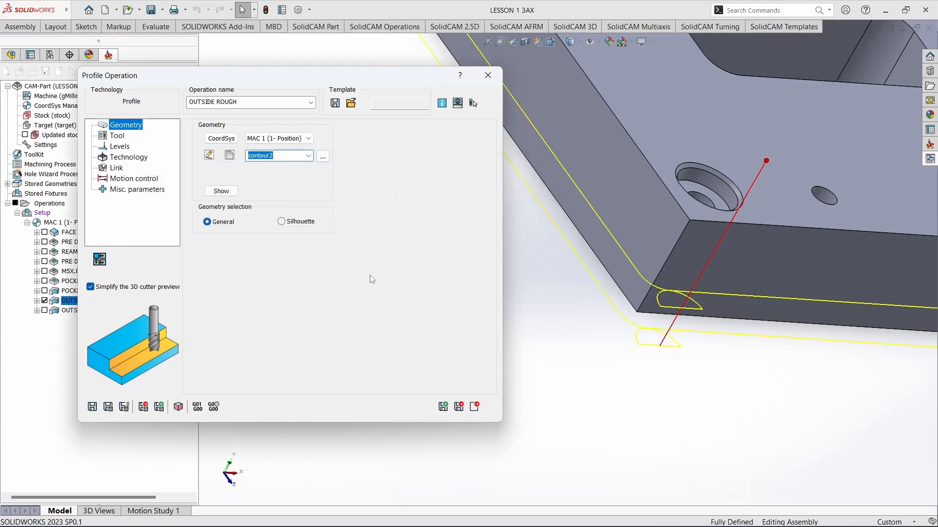
Try again to edit contour2 from within OUTSIDE ROUGH and browse the list of existing geometries.
left_click(488, 74)
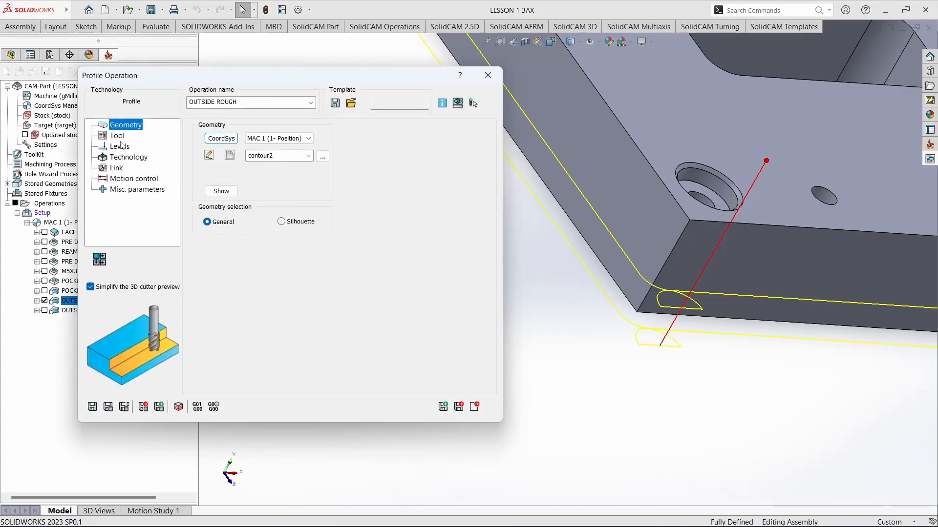
left_click(210, 157)
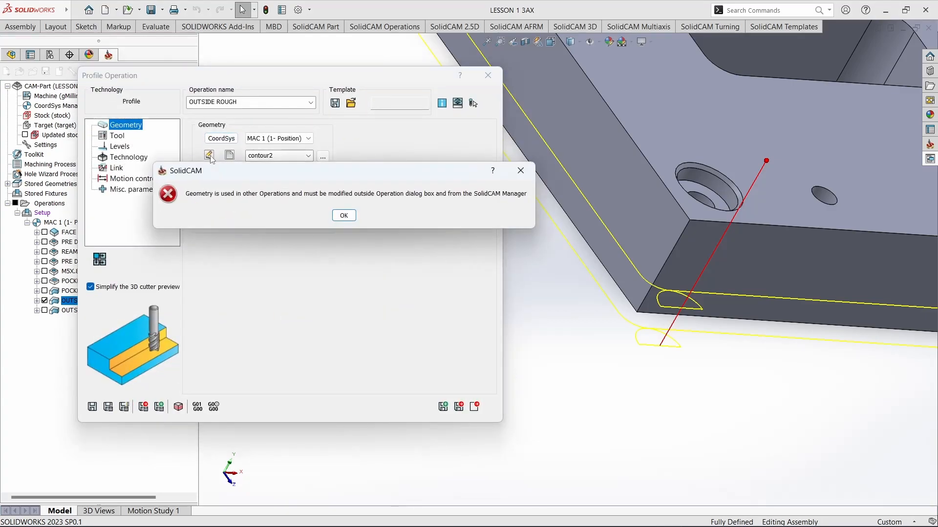
left_click(342, 214)
left_click(323, 156)
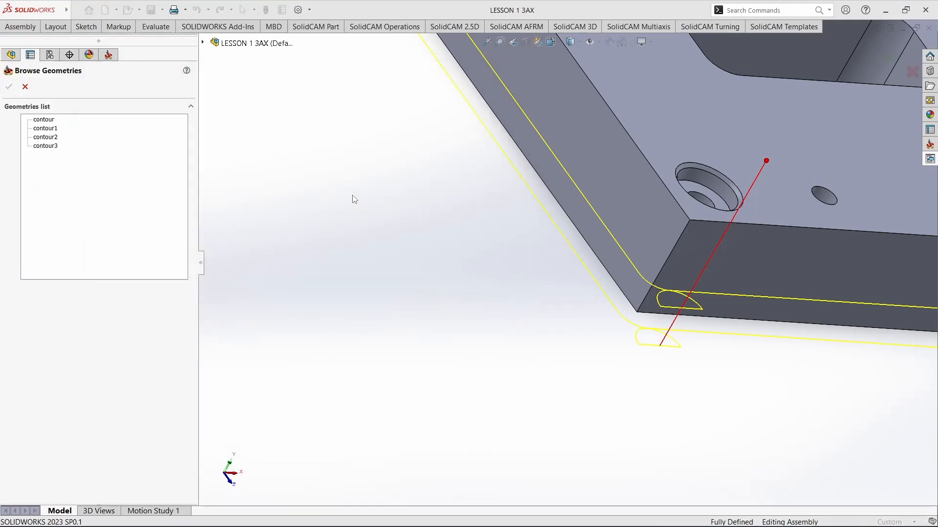
left_click(25, 86)
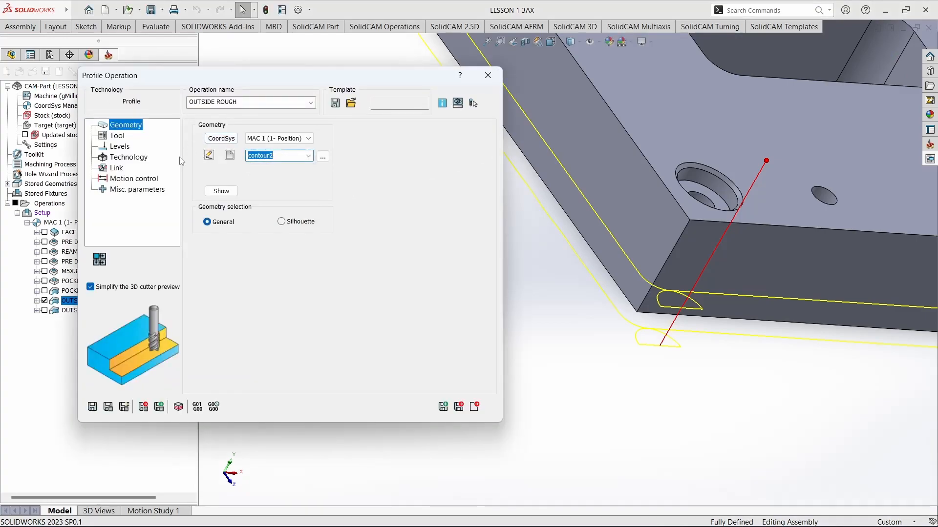
Start a new geometry for OUTSIDE ROUGH and chain the part's lower outside contour beginning from the 4 in side edge.
left_click(230, 155)
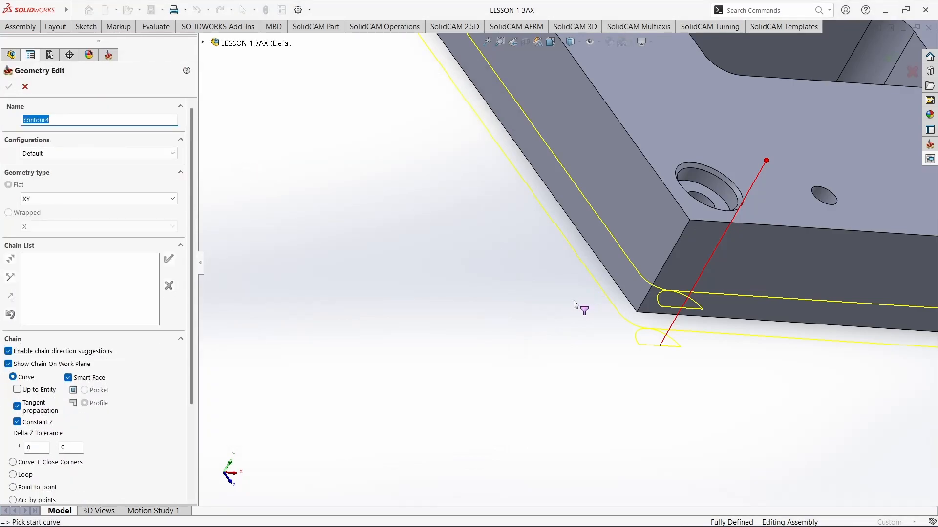
left_click(617, 286)
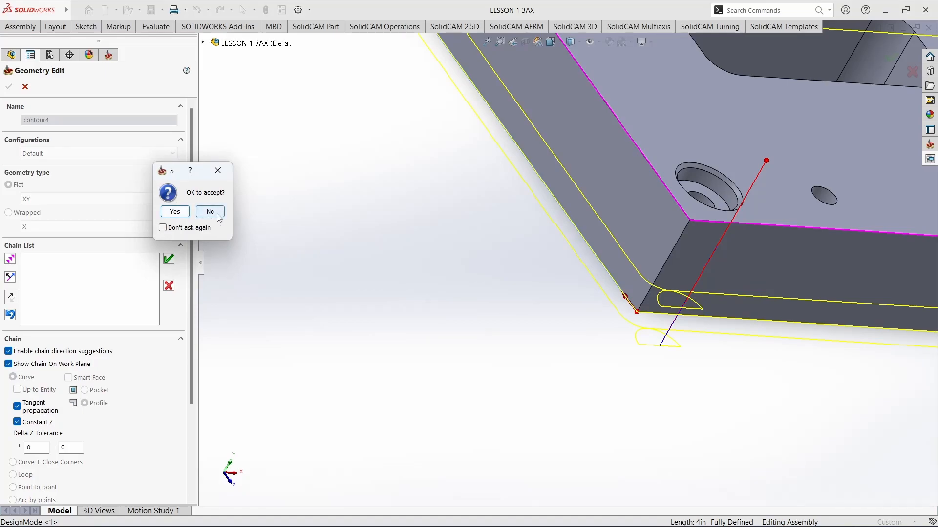
left_click(175, 213)
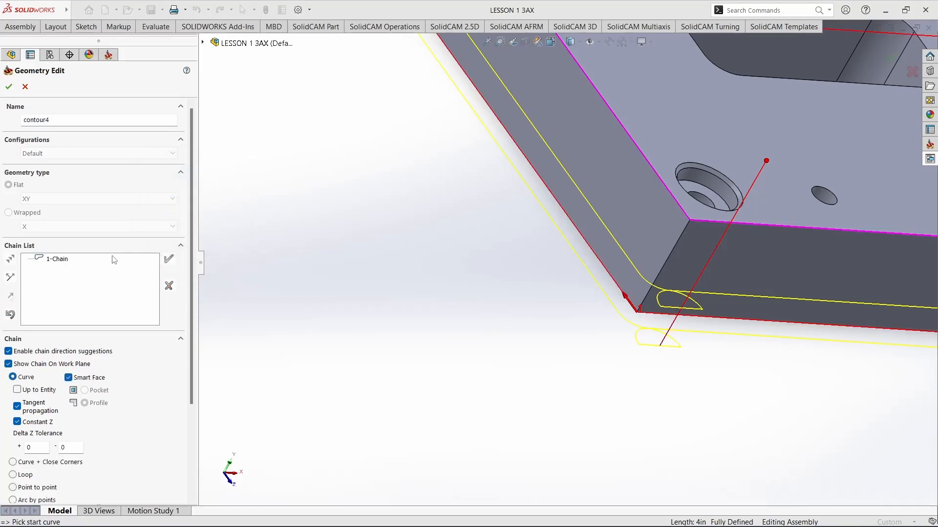
Delete the chain and rechain the lower outside contour starting from the 8 in front edge.
left_click(58, 259)
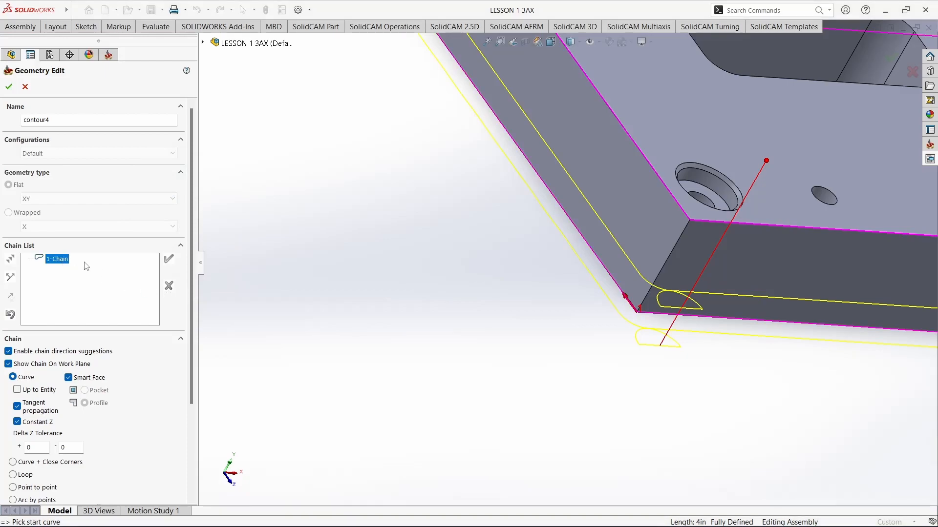
right_click(58, 263)
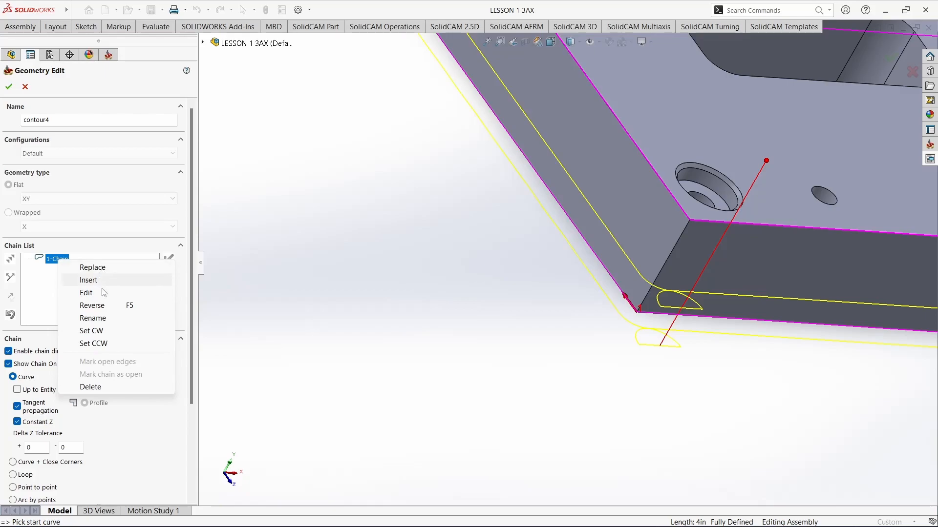
left_click(92, 389)
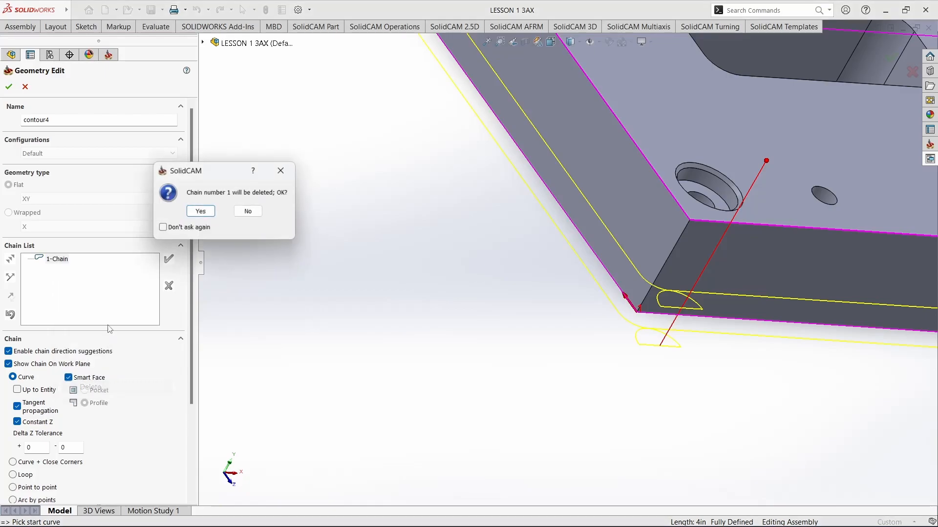
left_click(200, 212)
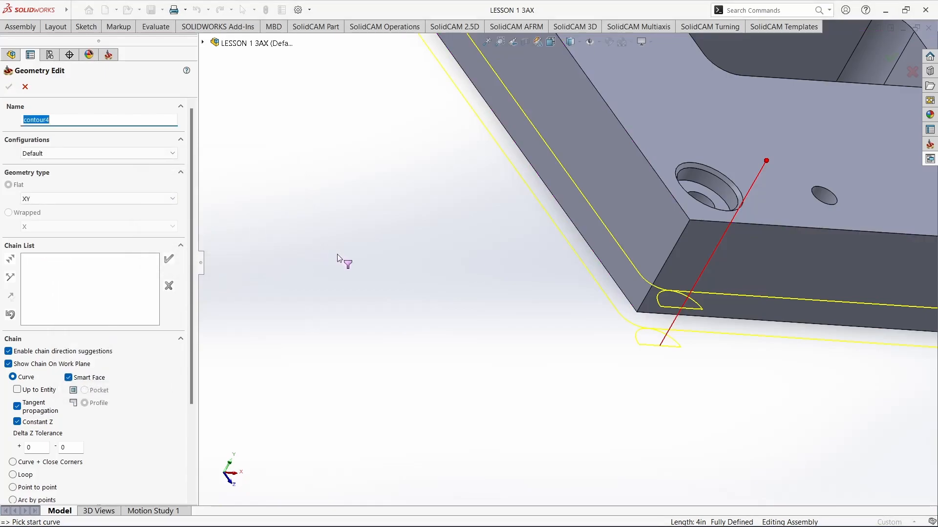
left_click(761, 319)
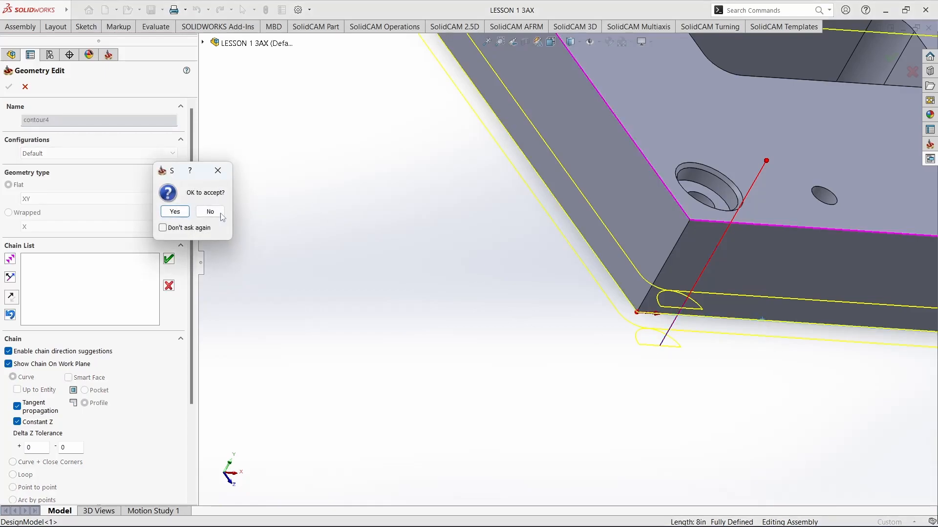
left_click(175, 212)
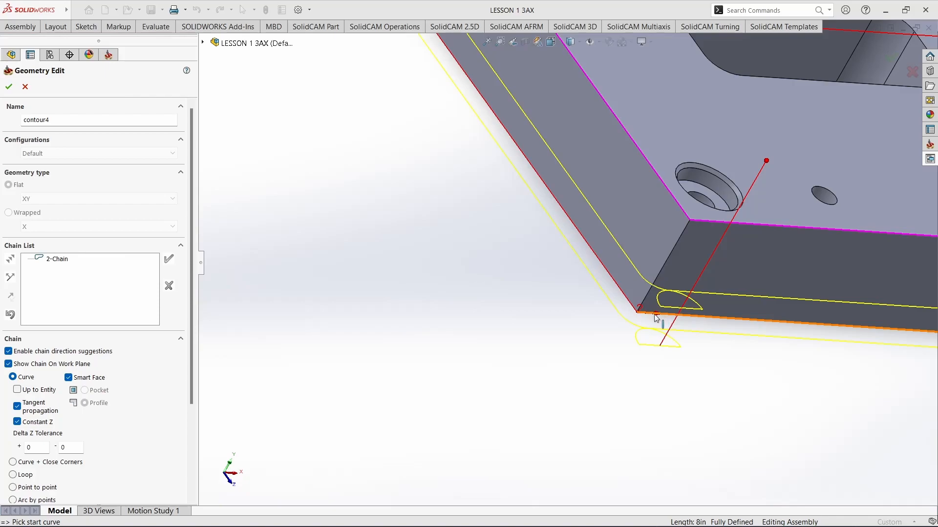
Reverse the chain's direction, accept the new geometry and recalculate OUTSIDE ROUGH with it.
left_click(57, 260)
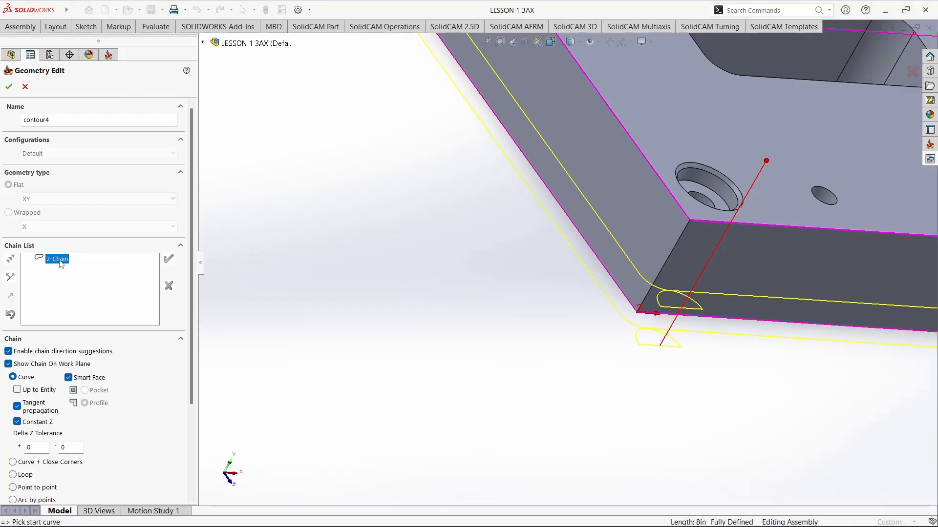
right_click(58, 259)
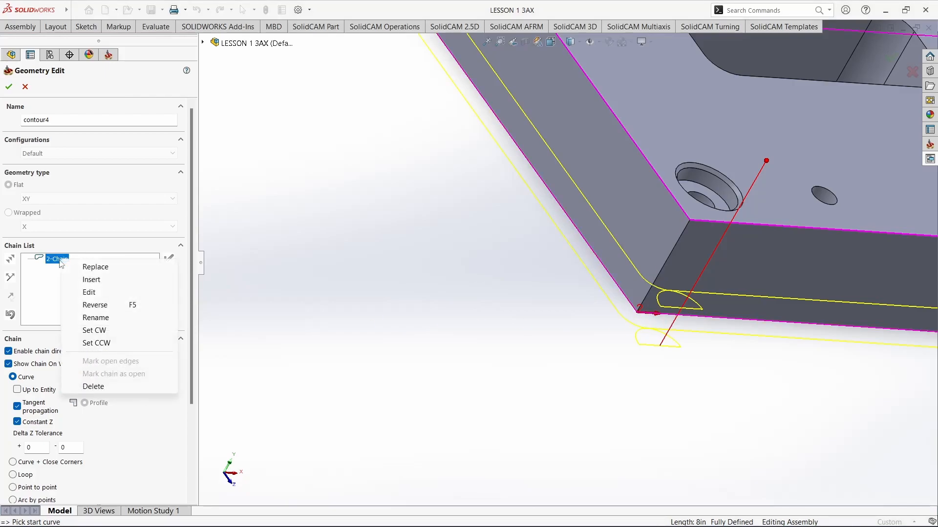
left_click(53, 288)
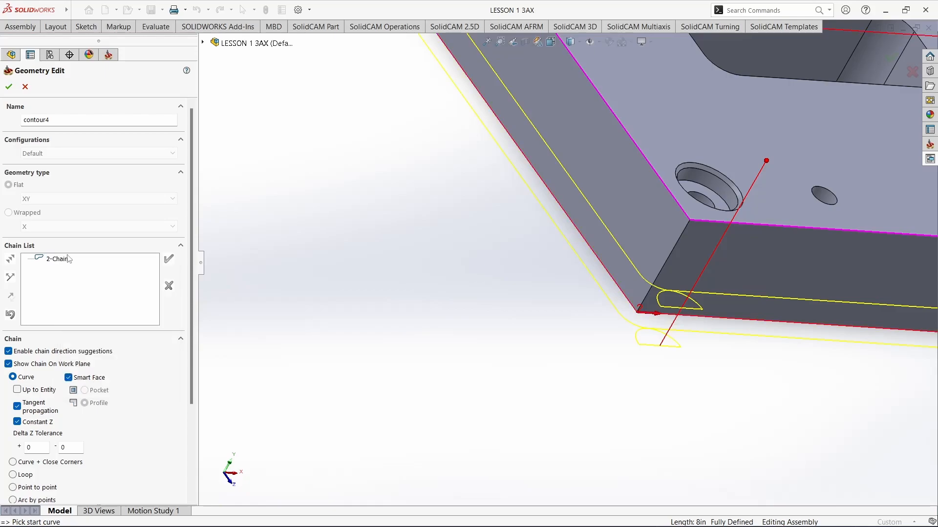
left_click(59, 259)
right_click(58, 259)
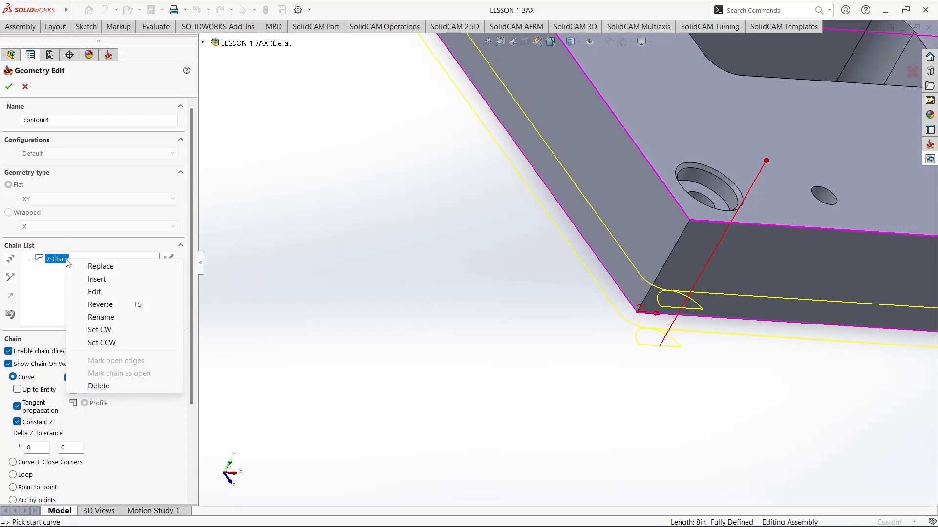
left_click(107, 306)
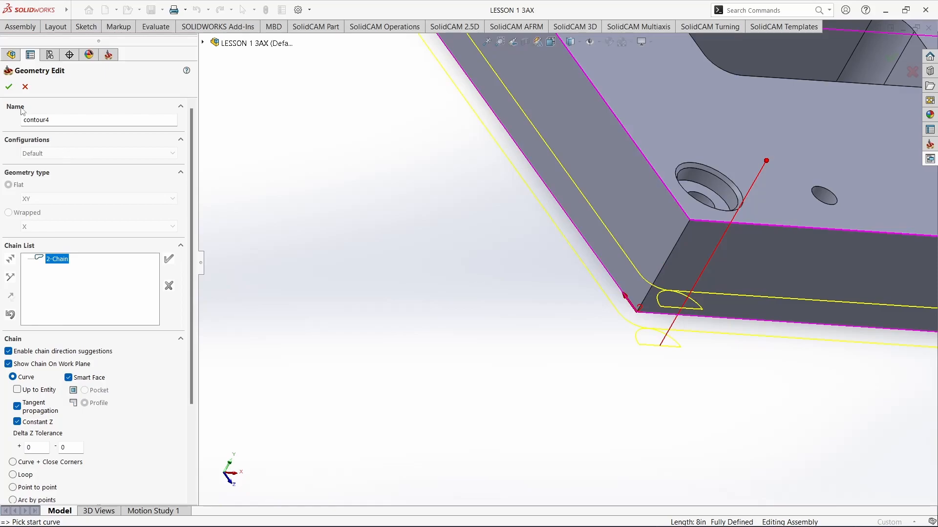
left_click(8, 87)
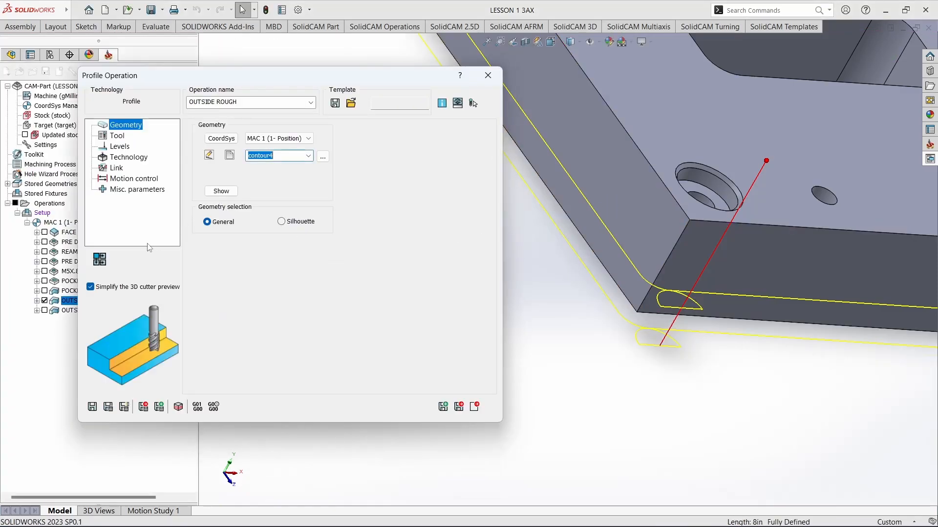
left_click(108, 407)
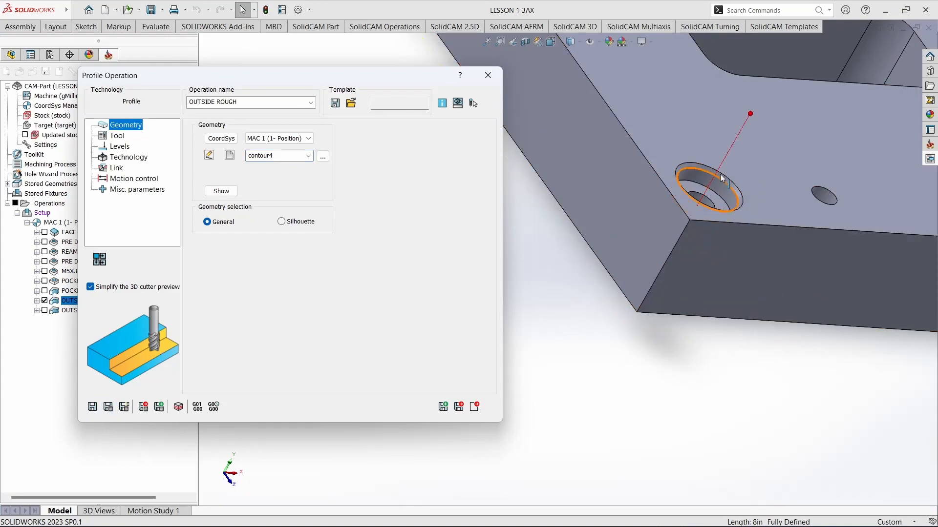
Set the OUTSIDE ROUGH tool side to Left in the technology settings and recalculate the toolpath.
left_click(118, 137)
left_click(121, 146)
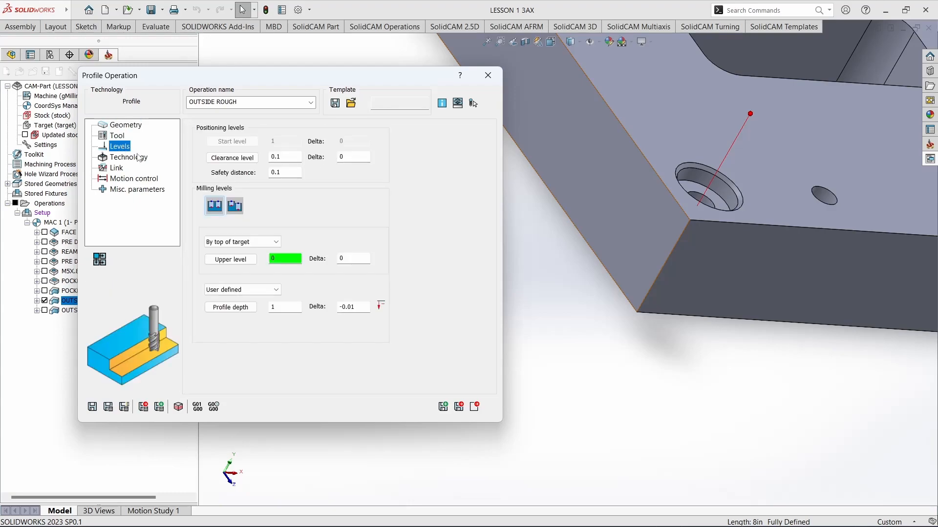
left_click(137, 159)
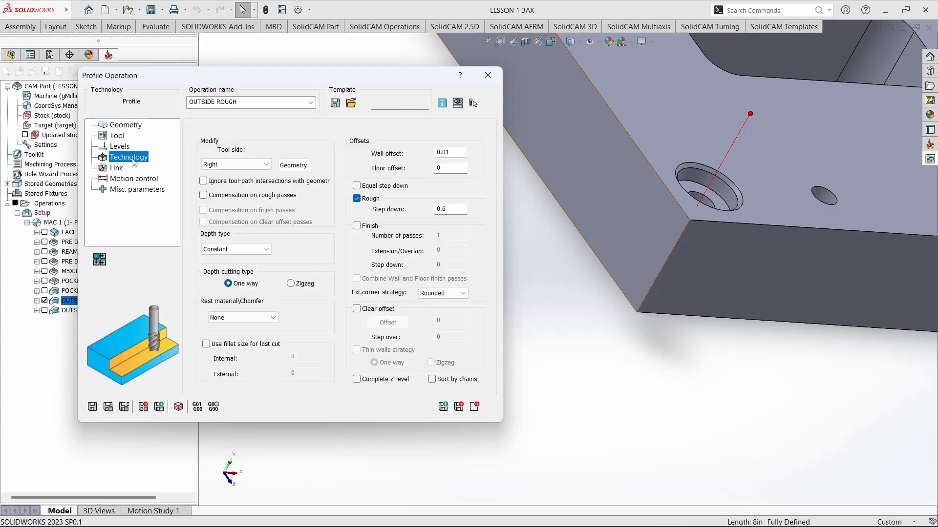
left_click(237, 165)
left_click(223, 183)
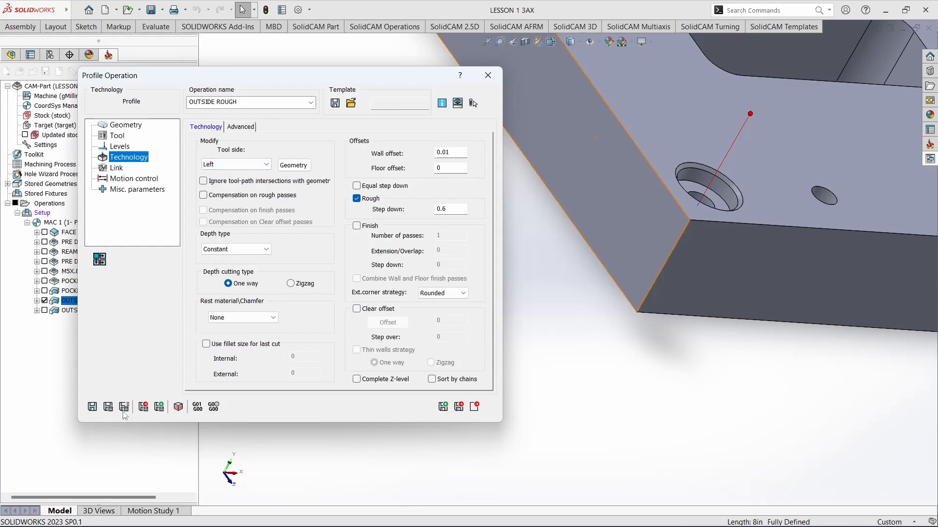
left_click(109, 407)
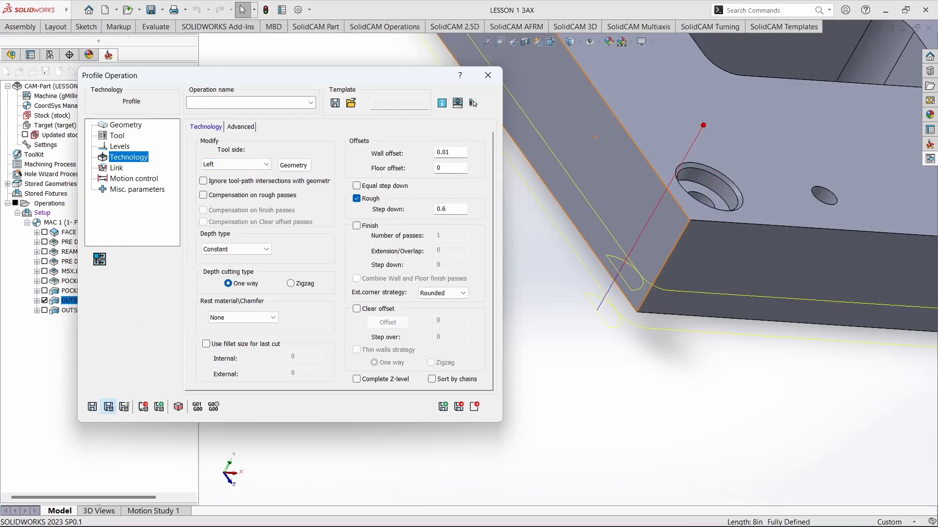
Close OUTSIDE ROUGH and examine the toolpath's lead-in and lead-out at the part's lower corner.
left_click(488, 75)
middle_click_drag(497, 165, 502, 195)
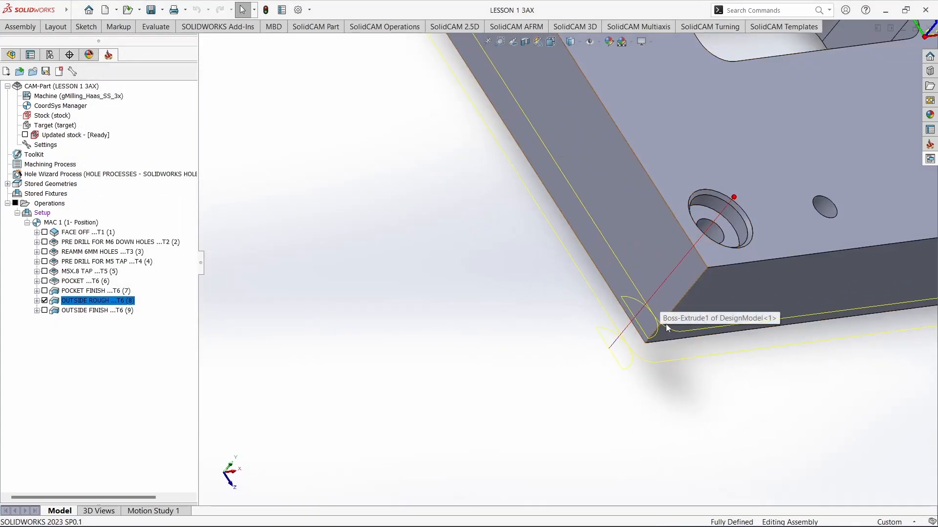
middle_click_drag(628, 314, 630, 312)
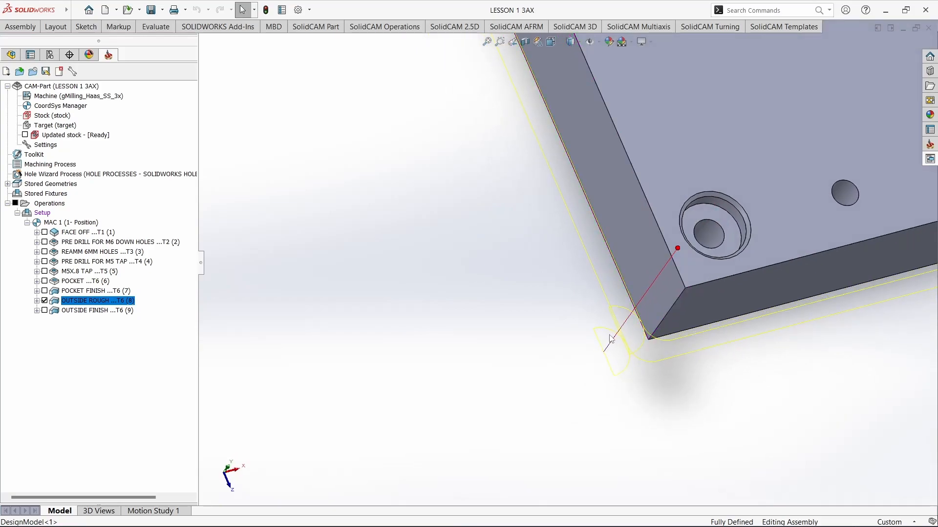
scroll(607, 337, "up", 3)
scroll(614, 309, "down", 4)
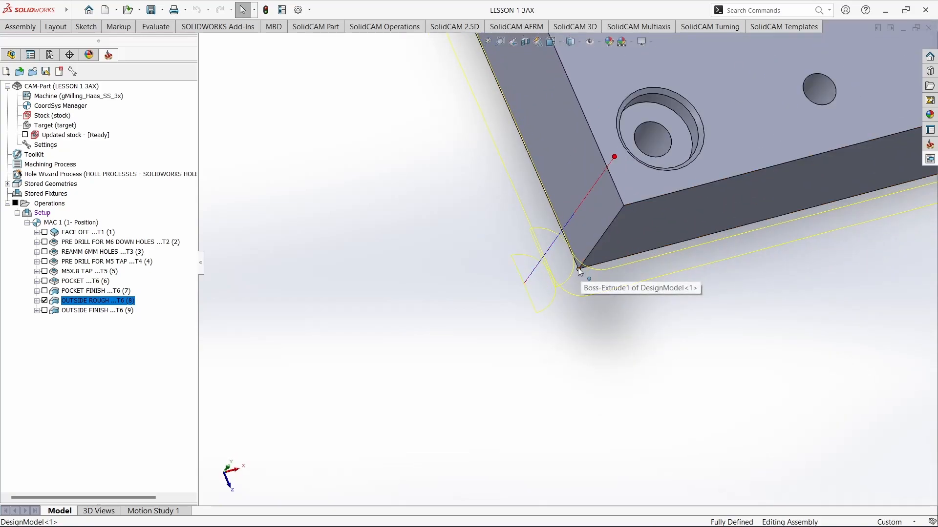
scroll(580, 268, "up", 3)
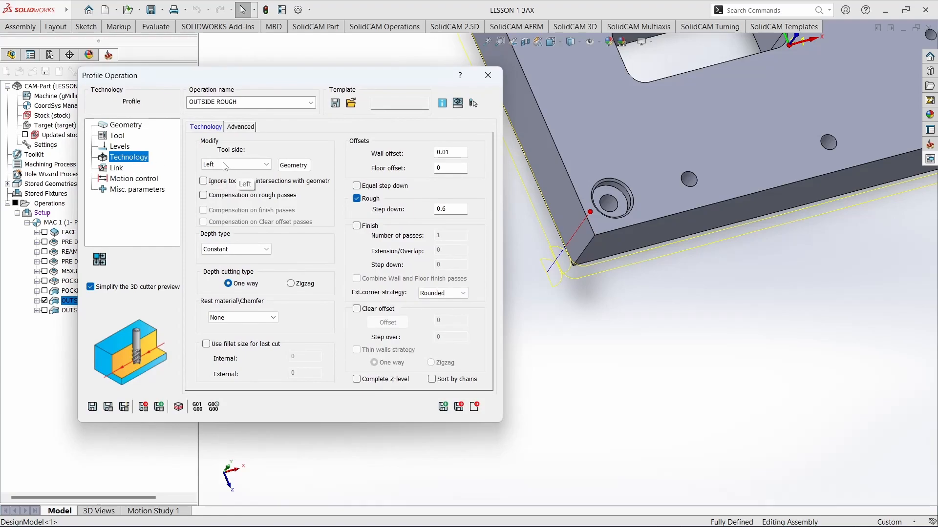
Shift the OUTSIDE ROUGH chain's start position to 50% of the first edge and recalculate the toolpath.
left_click(300, 169)
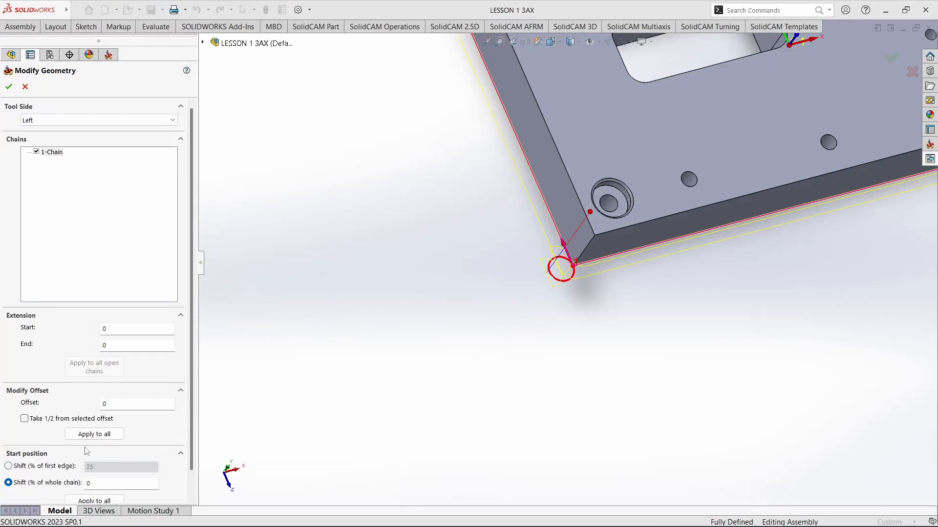
left_click(47, 468)
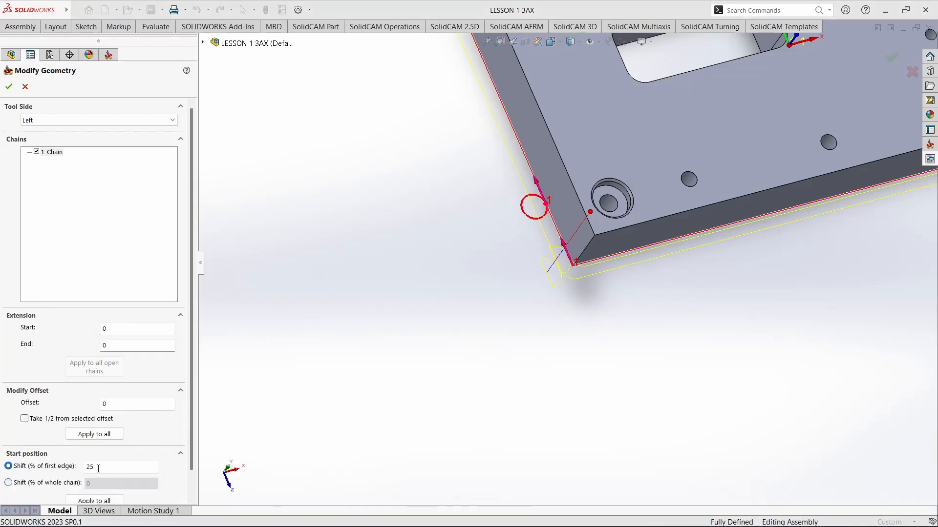
type("30")
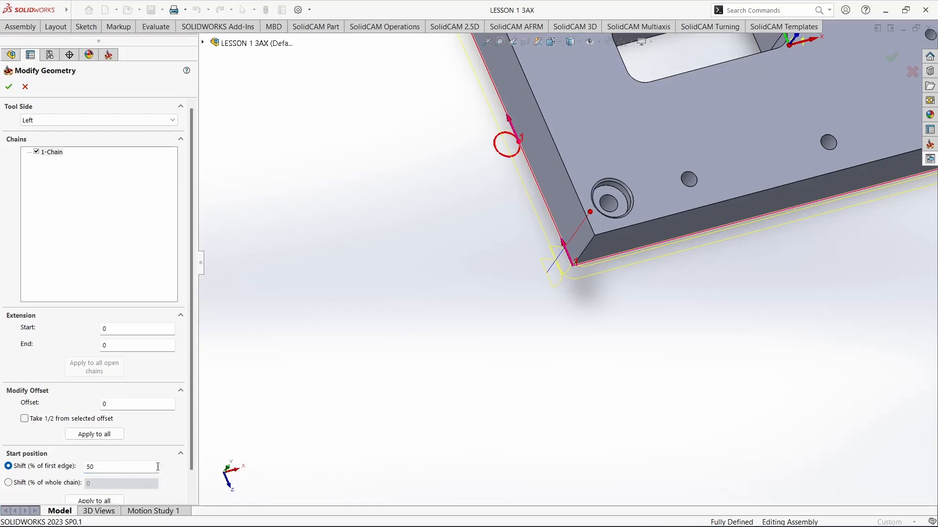
left_click(8, 86)
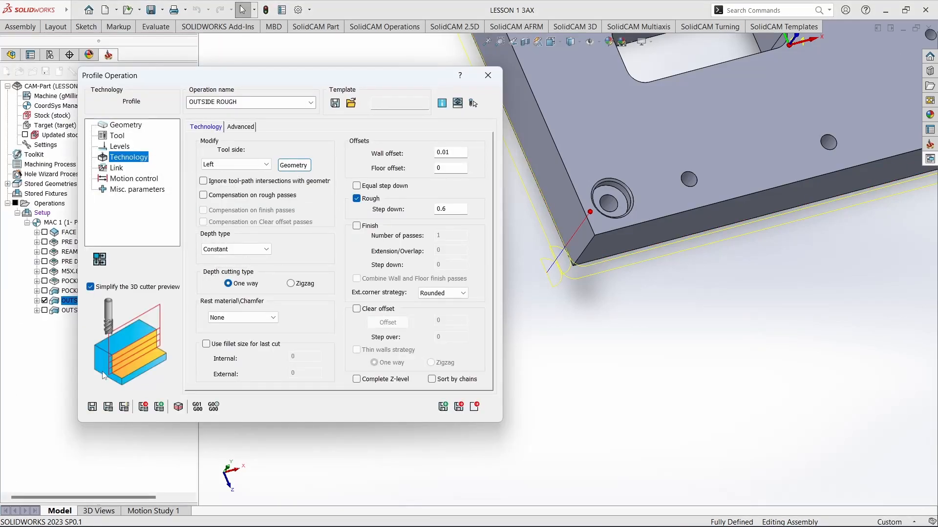
left_click(108, 408)
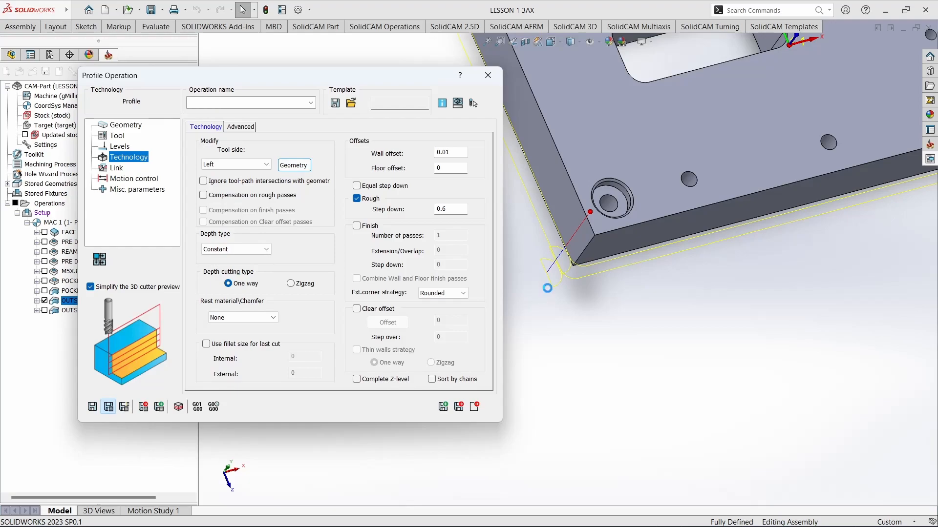
Close OUTSIDE ROUGH, check where its toolpath enters along the side edge and select the OUTSIDE FINISH operation.
left_click(488, 74)
middle_click_drag(372, 327, 402, 285)
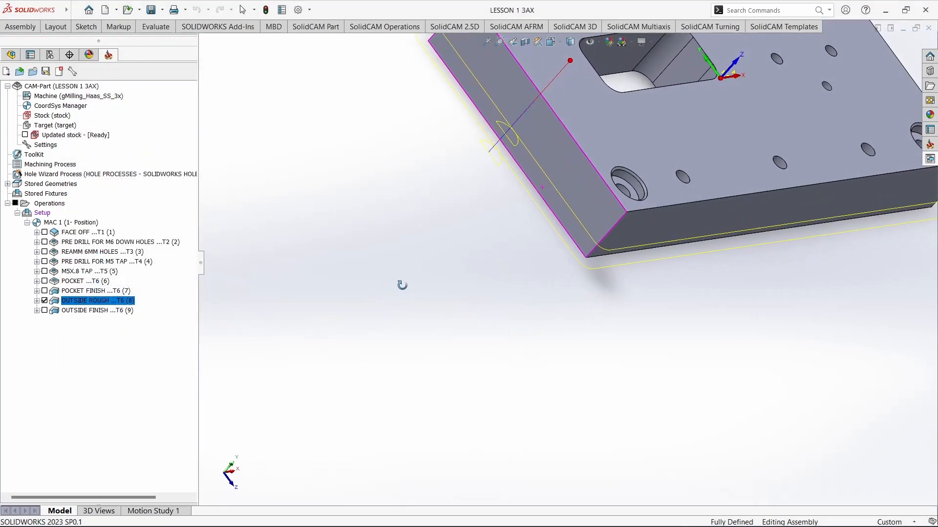
left_click(80, 311)
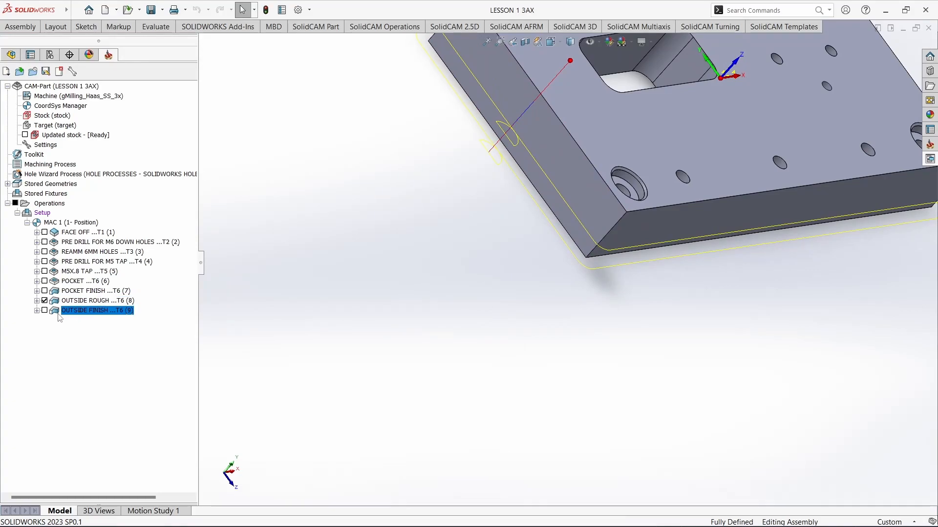
Display only the OUTSIDE FINISH toolpath and review the operation's technology settings.
left_click(44, 311)
left_click(45, 300)
left_click(83, 312)
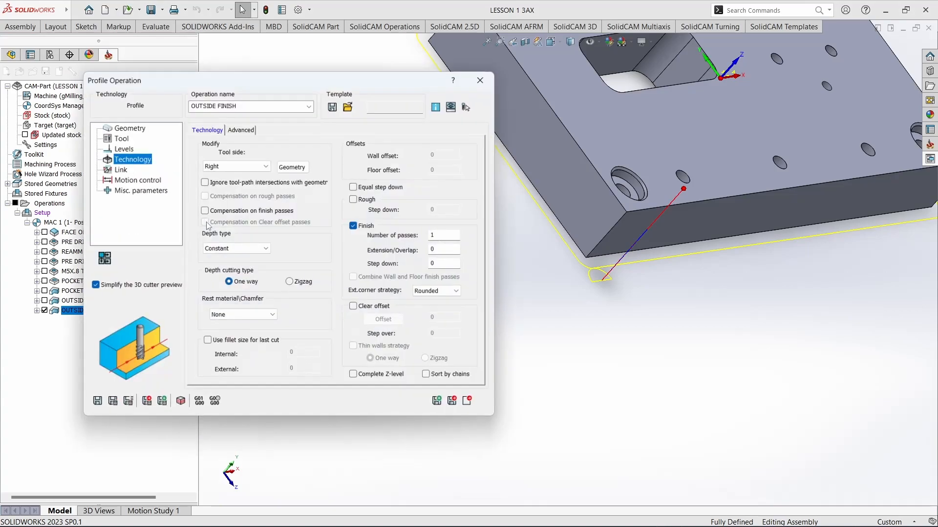
left_click(494, 75)
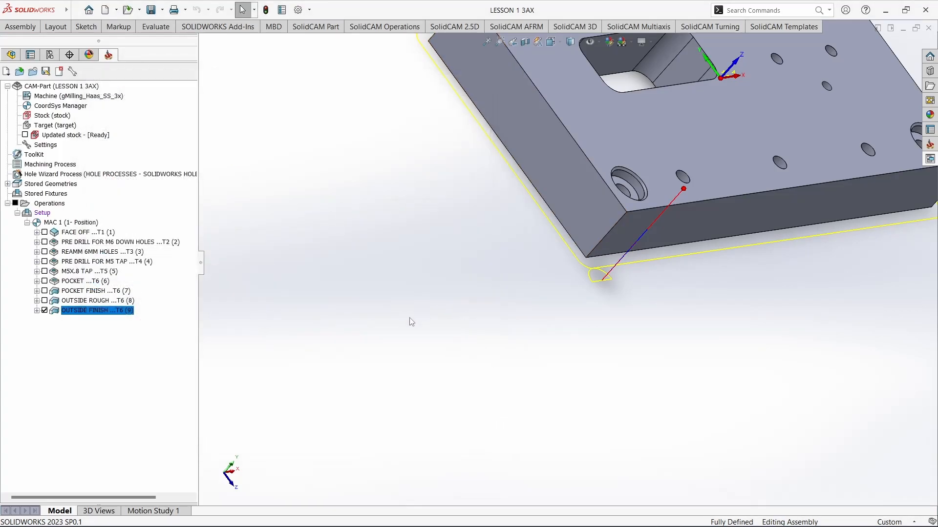
right_click(93, 315)
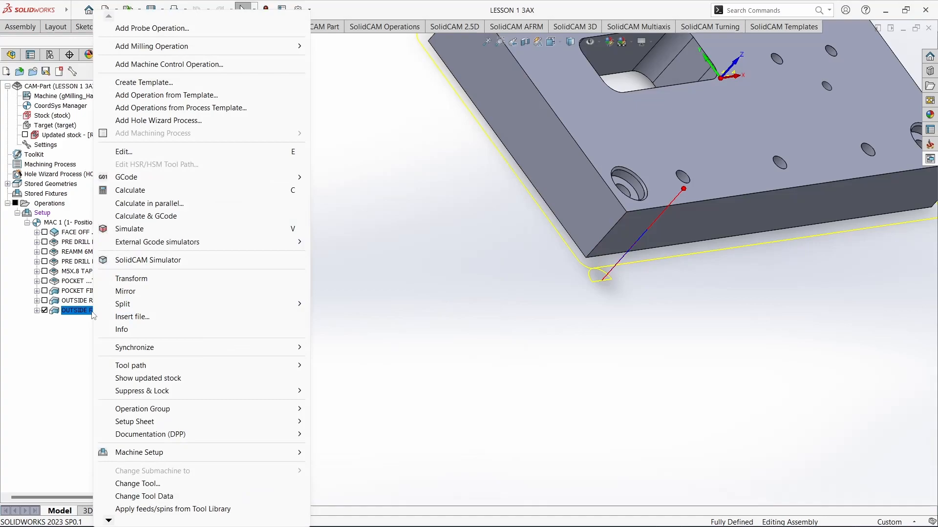
left_click(456, 334)
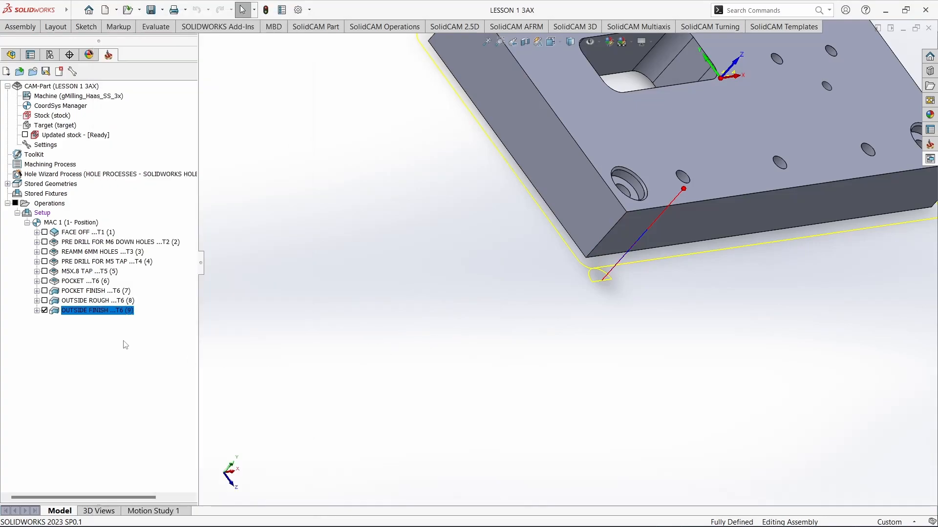
Delete the OUTSIDE FINISH operation and display the OUTSIDE ROUGH toolpath.
left_click(106, 302)
left_click(103, 309)
key("Delete")
left_click(219, 212)
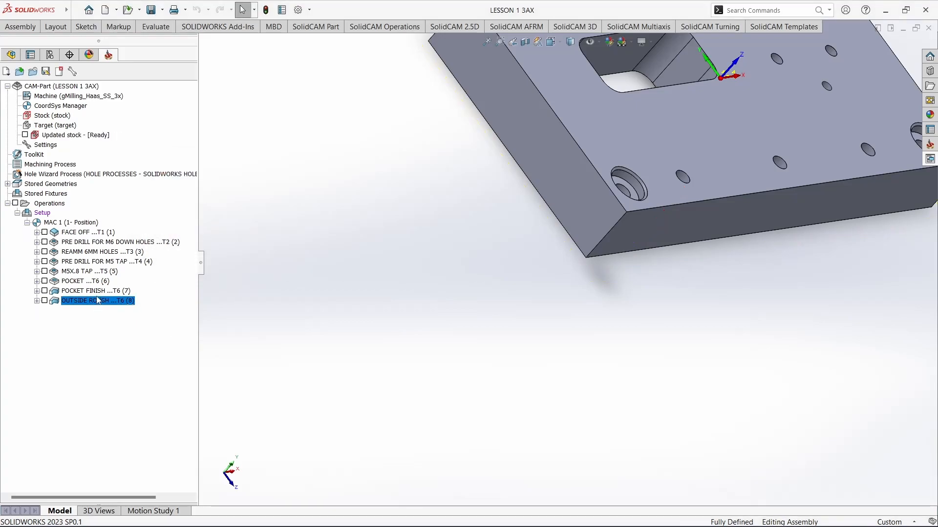
left_click(45, 301)
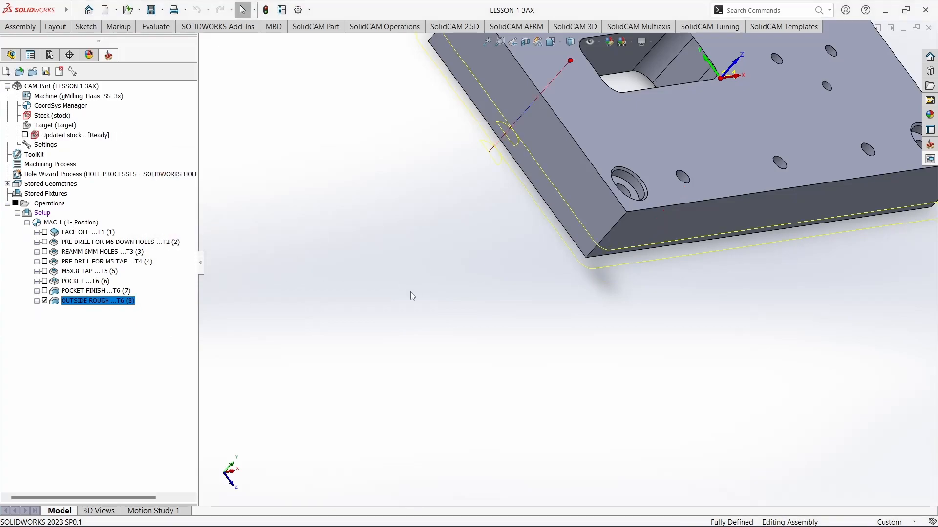
Check the OUTSIDE ROUGH wall offset and step down, then save the operation and create a copy of it.
scroll(412, 285, "up", 5)
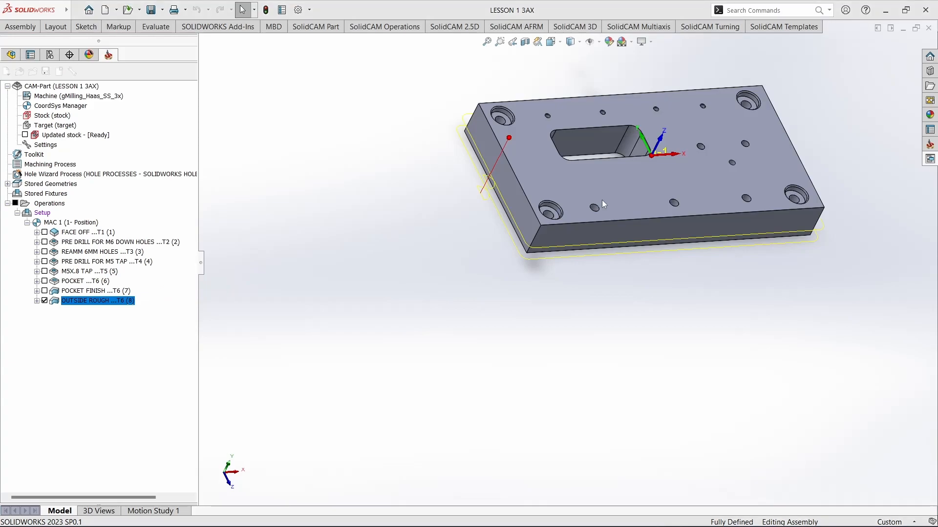
double_click(457, 152)
double_click(451, 209)
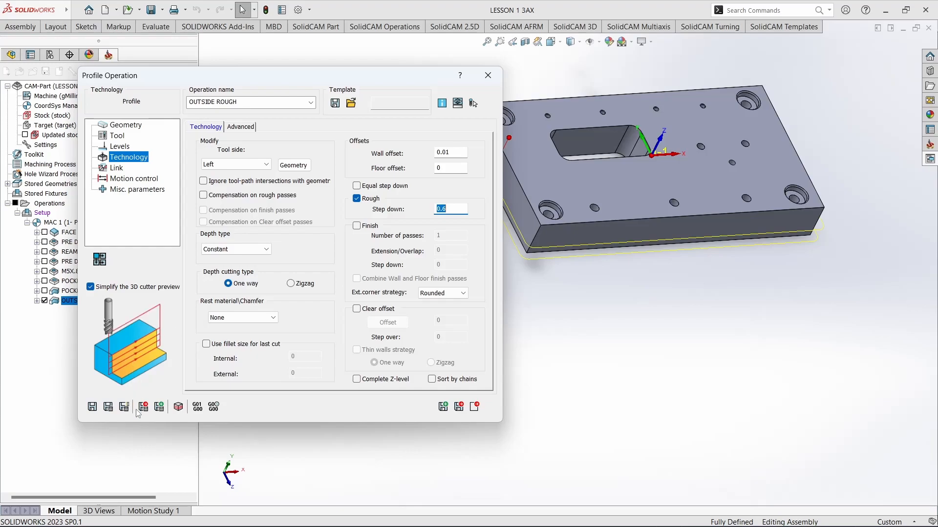
left_click(443, 407)
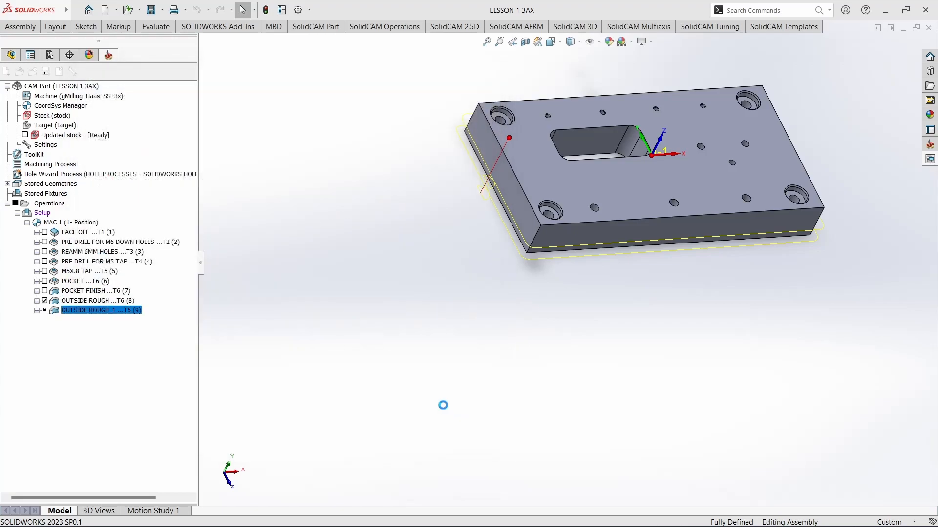
Switch the OUTSIDE ROUGH_1 copy from roughing to a single finish pass and calculate its toolpath.
double_click(121, 312)
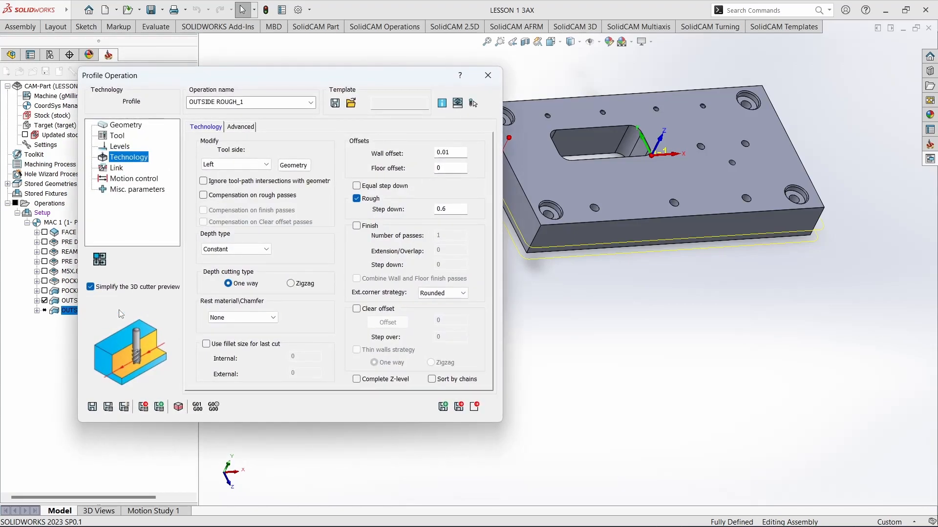
left_click(374, 199)
left_click(367, 226)
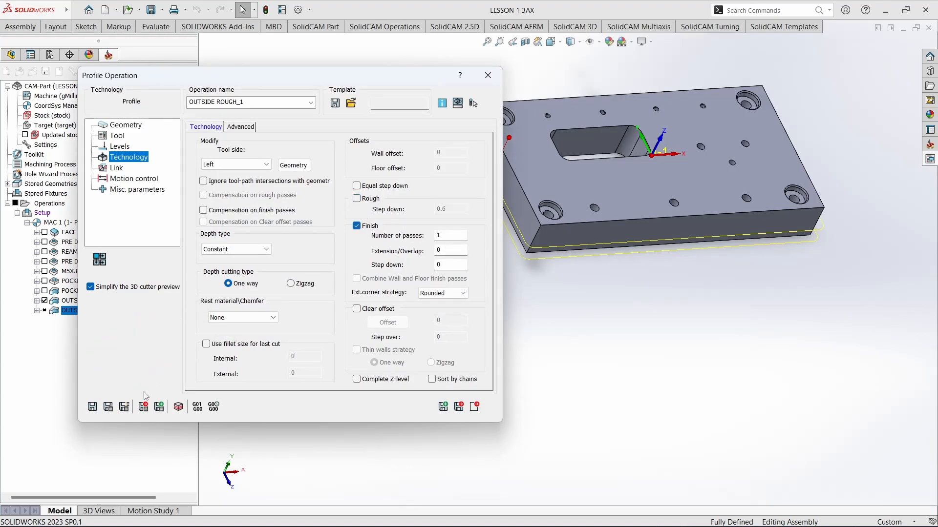
left_click(109, 410)
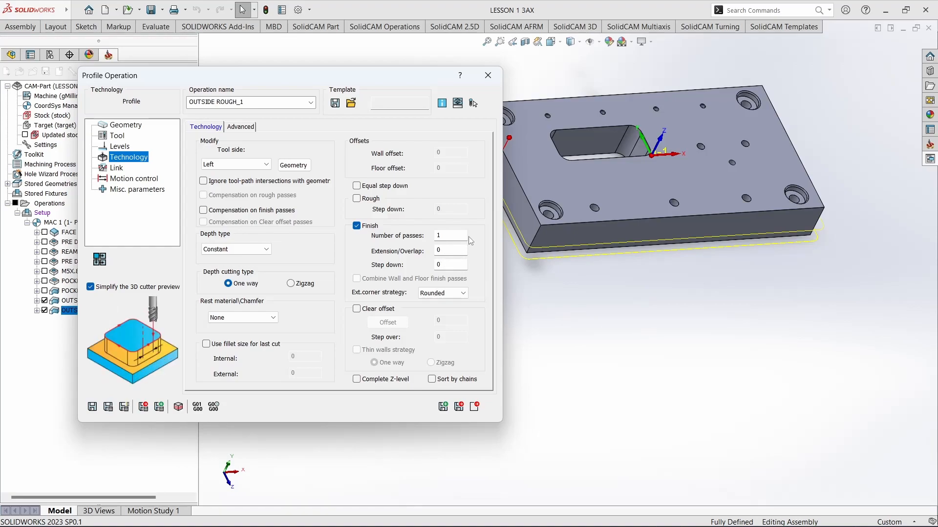
Hide the OUTSIDE ROUGH toolpath, review OUTSIDE ROUGH_1's levels and technology settings, and inspect its finish toolpath around the part.
left_click(120, 146)
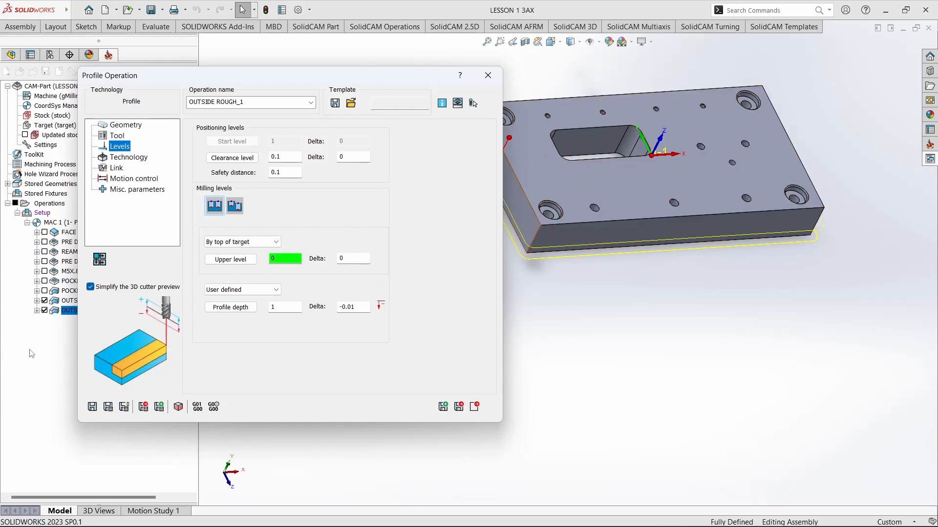
left_click(45, 300)
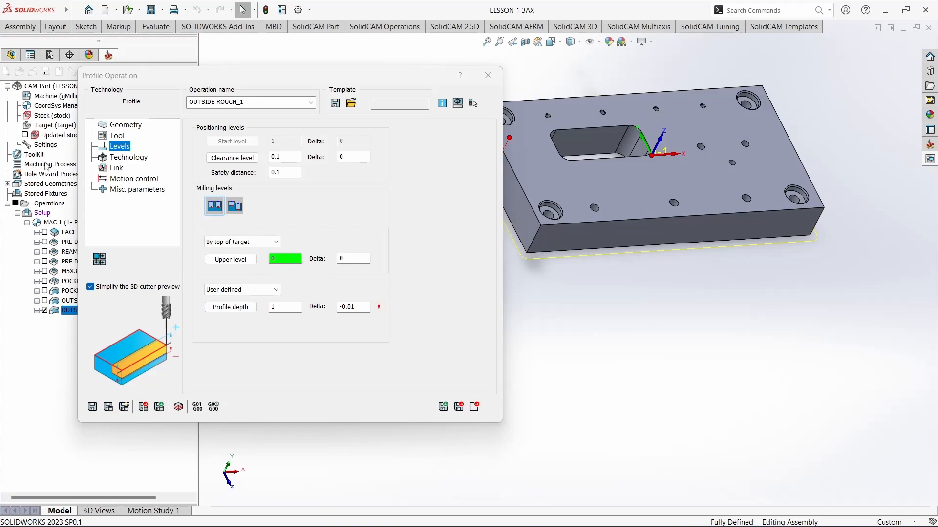
left_click(120, 138)
left_click(122, 146)
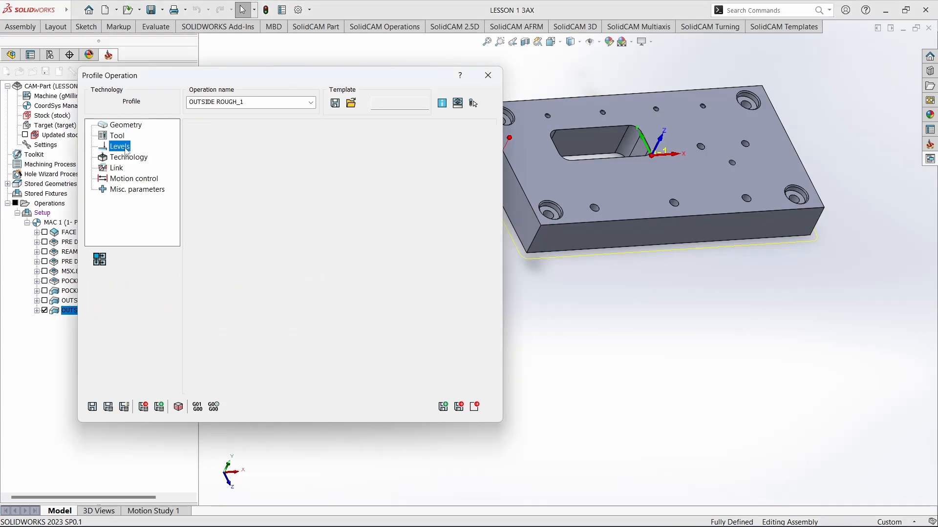
left_click(128, 157)
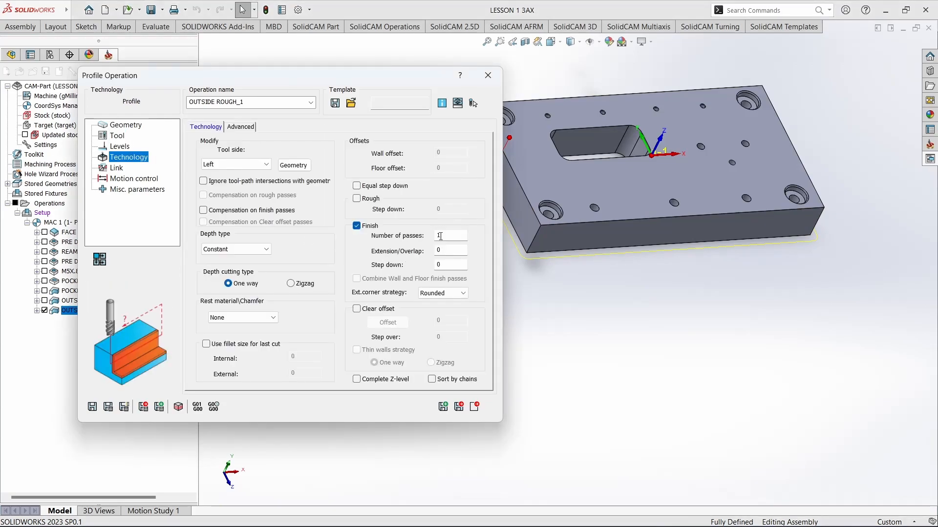
left_click(488, 75)
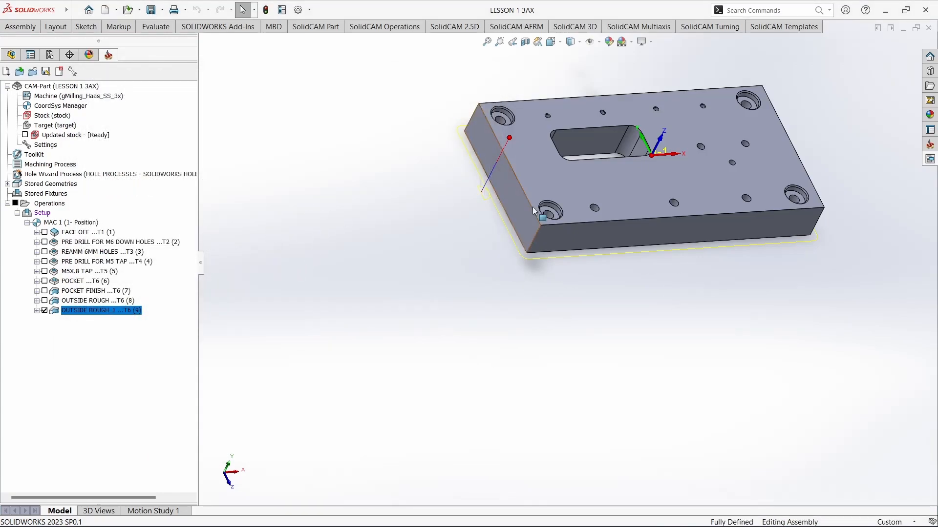
middle_click_drag(514, 227, 599, 197)
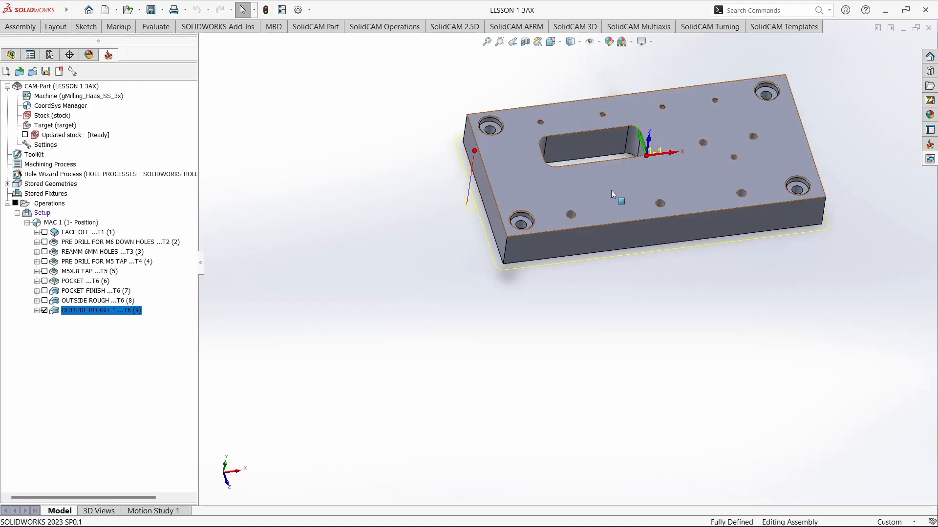
scroll(728, 125, "down", 4)
middle_click_drag(680, 202, 567, 291)
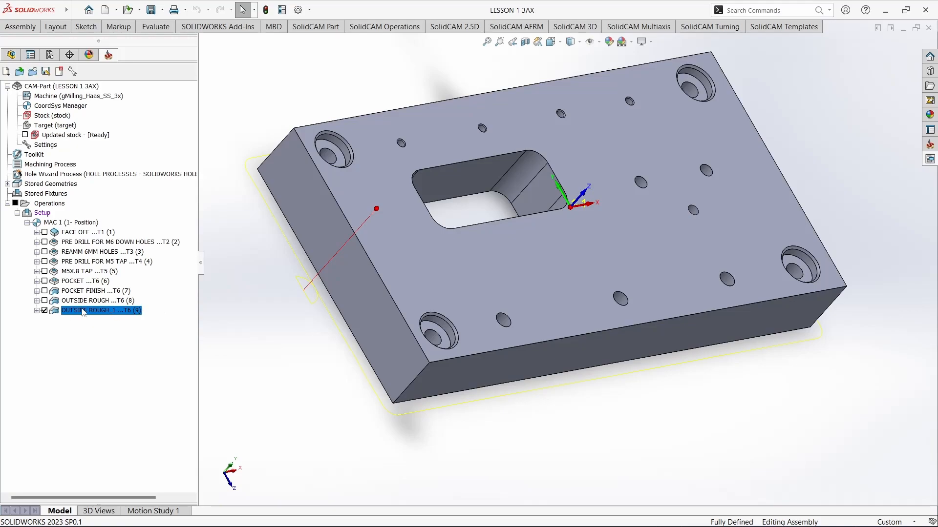
Rename the OUTSIDE ROUGH_1 operation to OUTSIDE FINISH, recalculate it and close its settings.
left_click(73, 291, "ctrl")
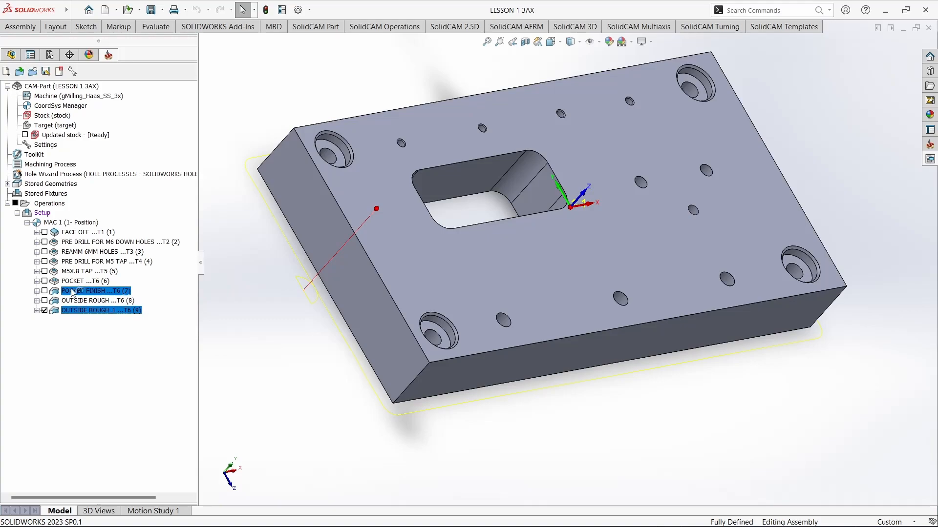
left_click_drag(73, 292, 97, 301)
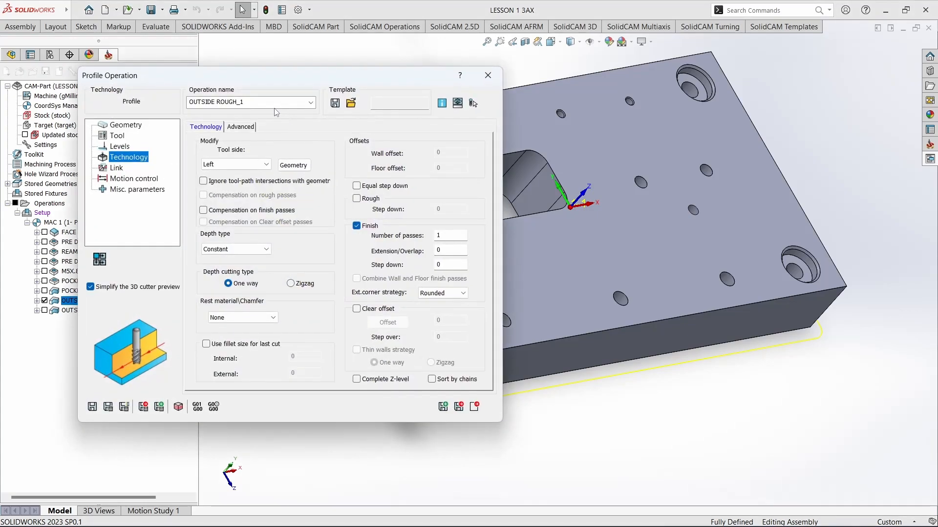
left_click(265, 102)
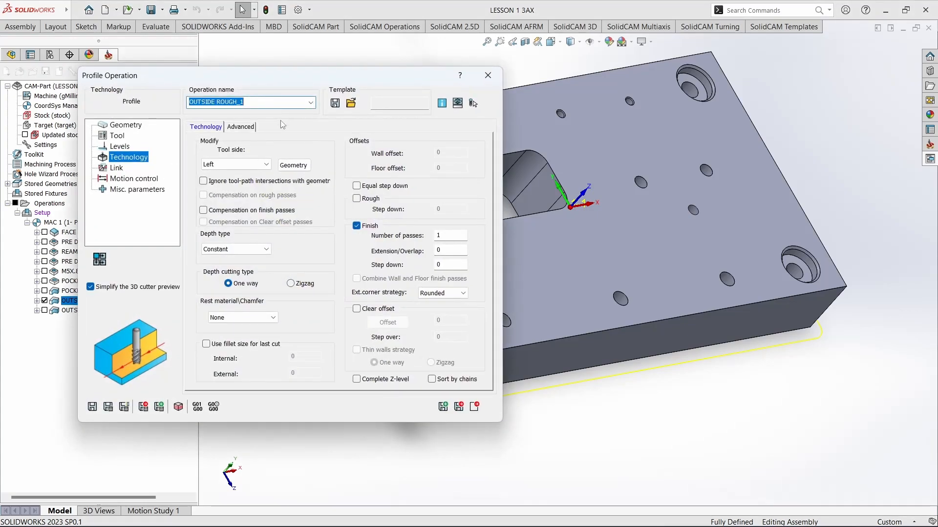
left_click(266, 106)
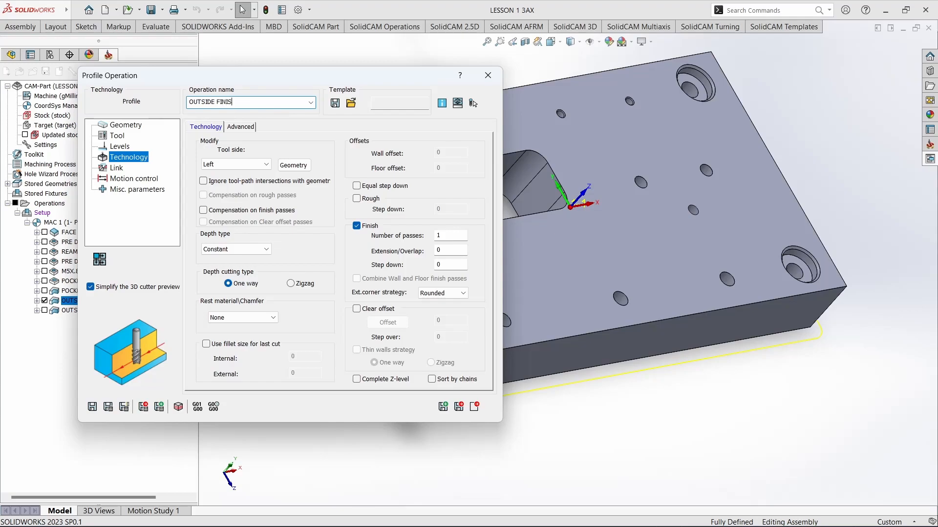
left_click(107, 406)
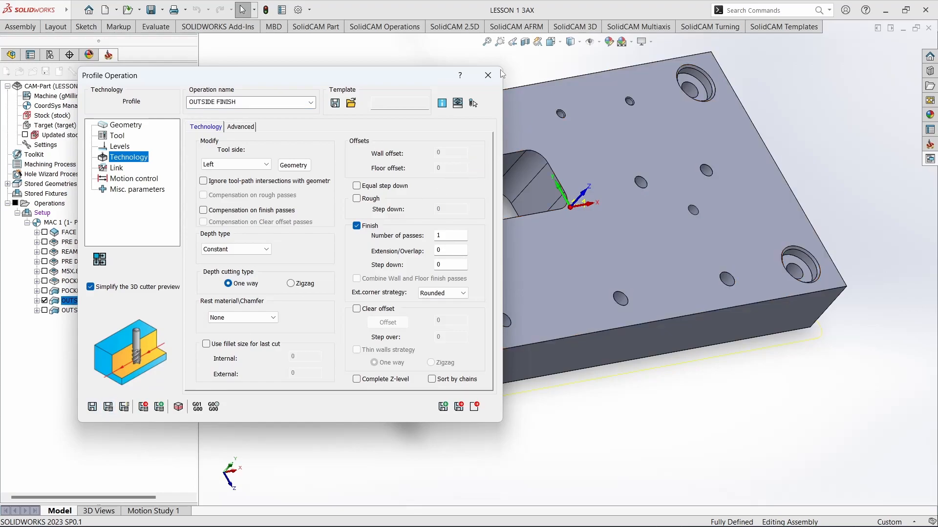
left_click(488, 75)
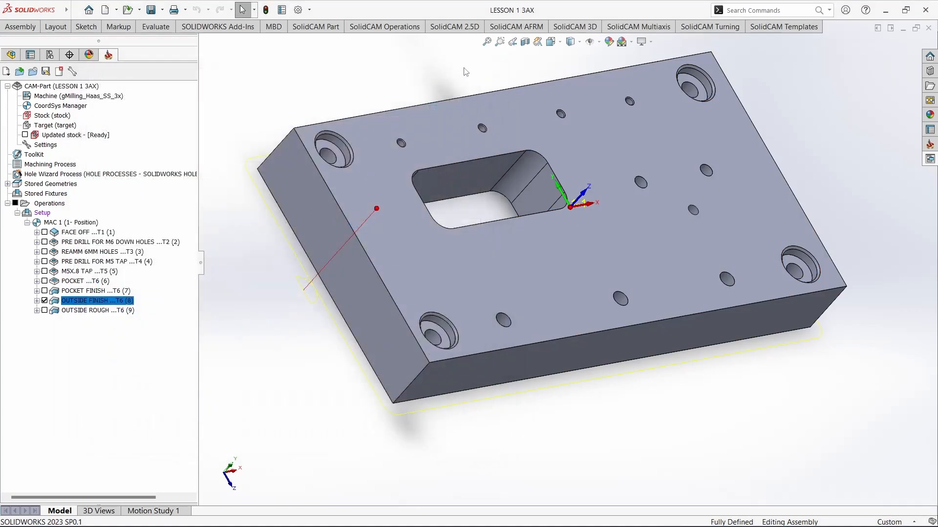
Move the OUTSIDE FINISH operation below OUTSIDE ROUGH in the operation order.
left_click(112, 311)
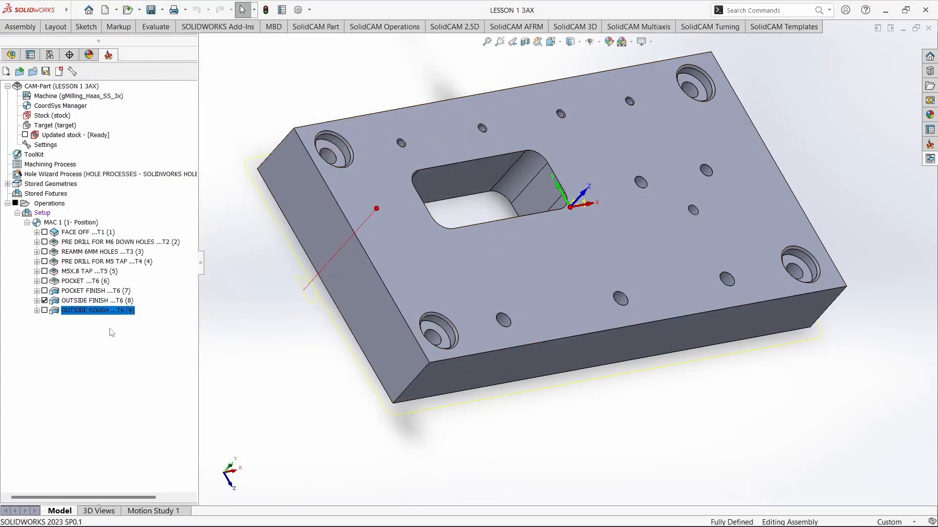
left_click(112, 301)
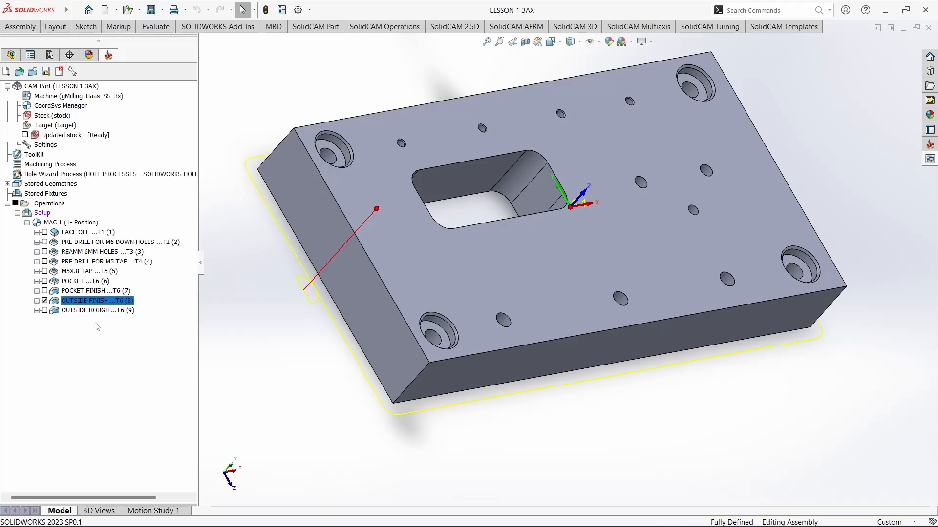
left_click_drag(86, 301, 87, 319)
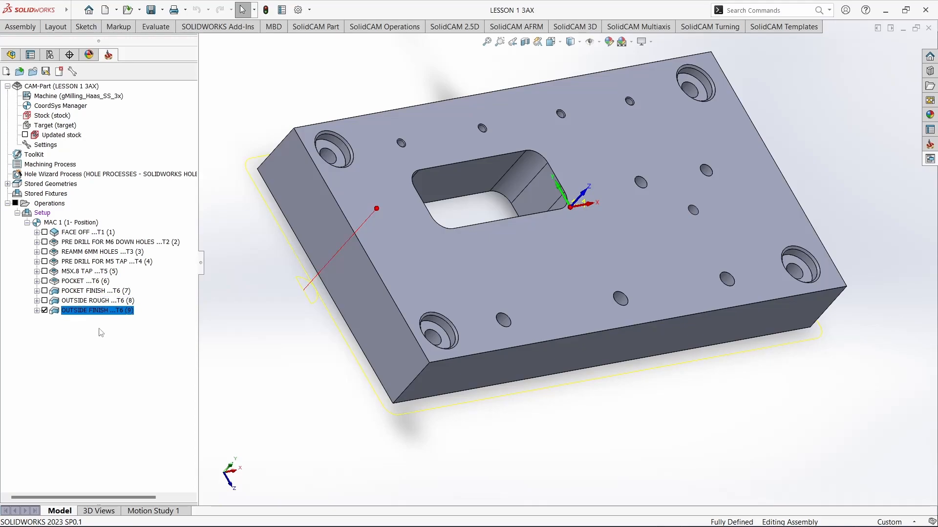
Display the toolpaths of all operations from FACE OFF through OUTSIDE FINISH and inspect them over the part.
left_click(84, 303)
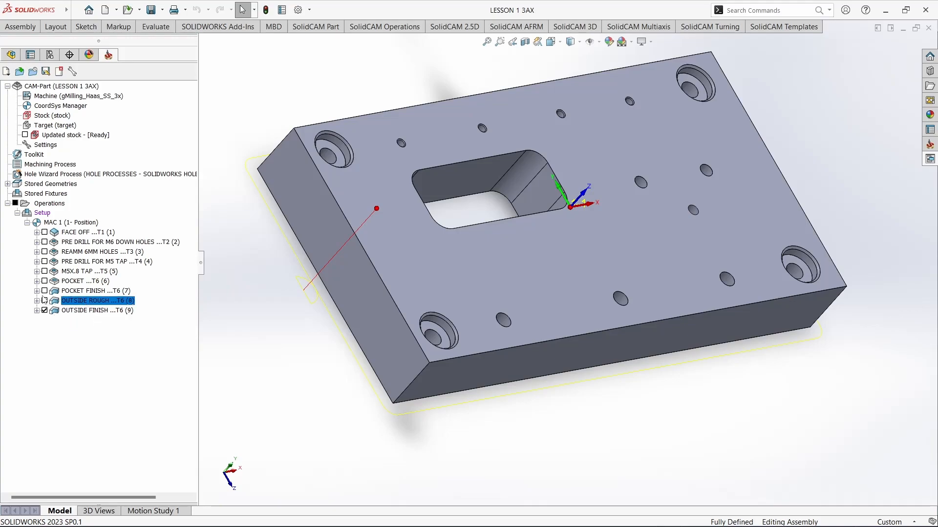
left_click(44, 291)
left_click(44, 300)
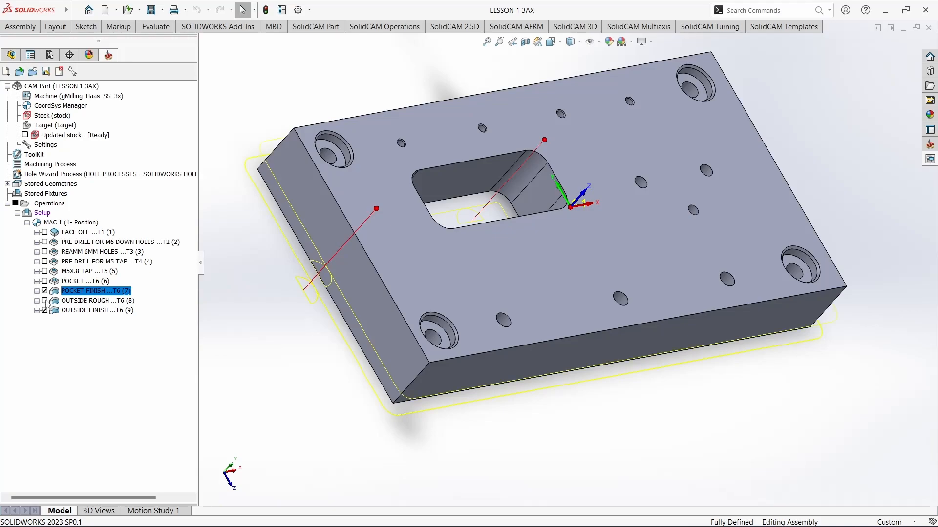
left_click(44, 281)
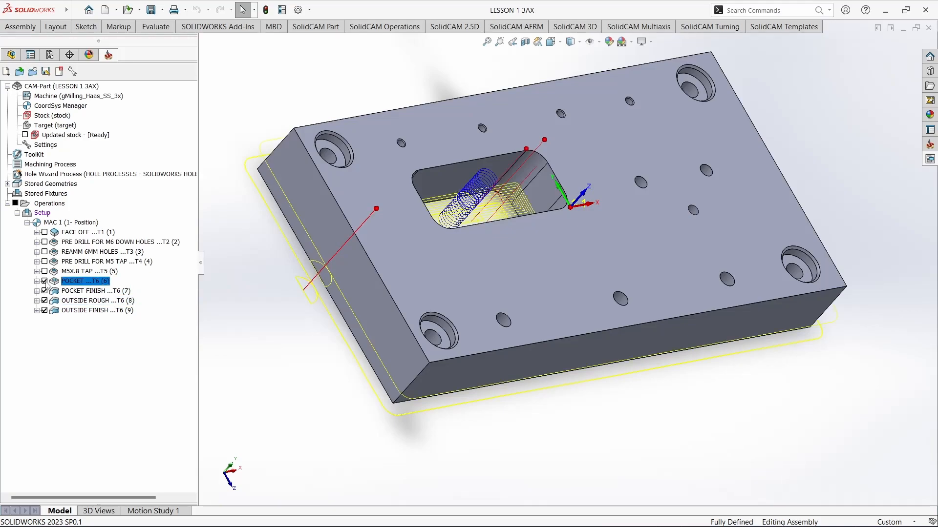
left_click(44, 271)
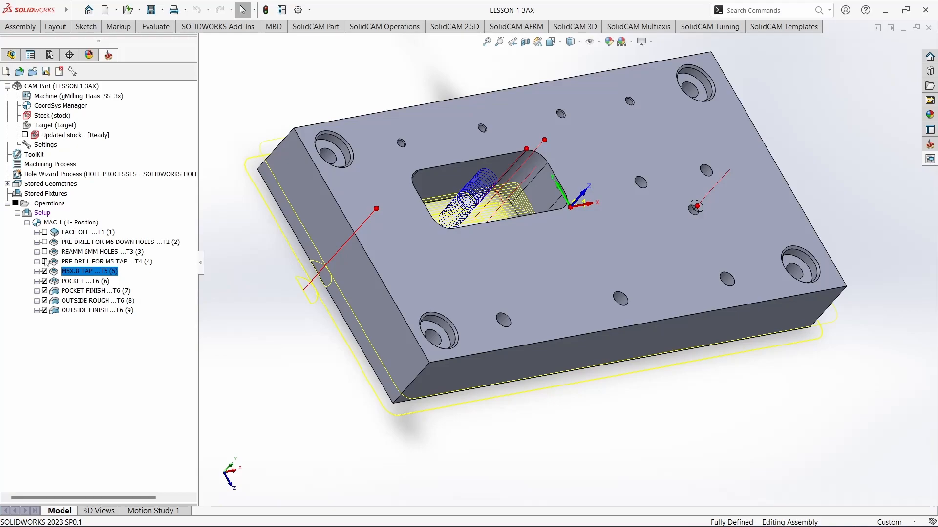
left_click(44, 262)
left_click(44, 252)
left_click(44, 243)
left_click(45, 232)
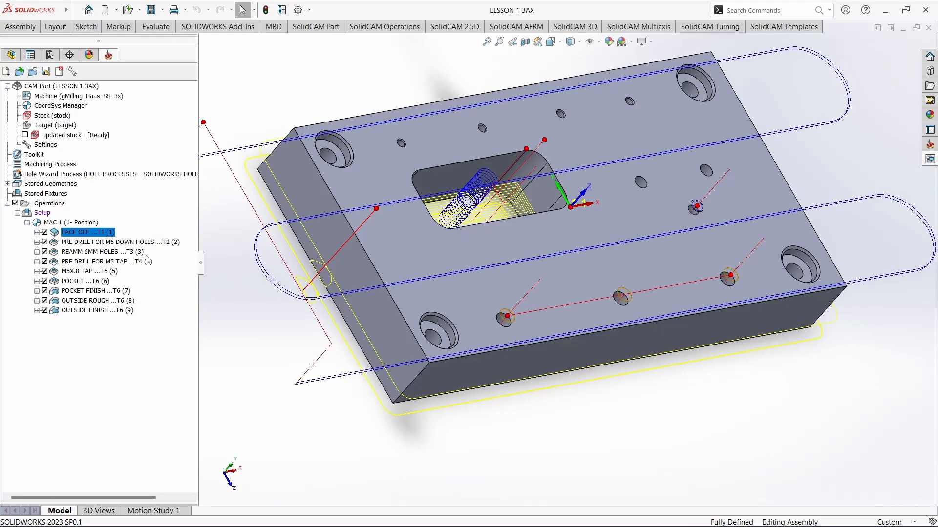
scroll(693, 285, "up", 2)
middle_click_drag(684, 310, 611, 352)
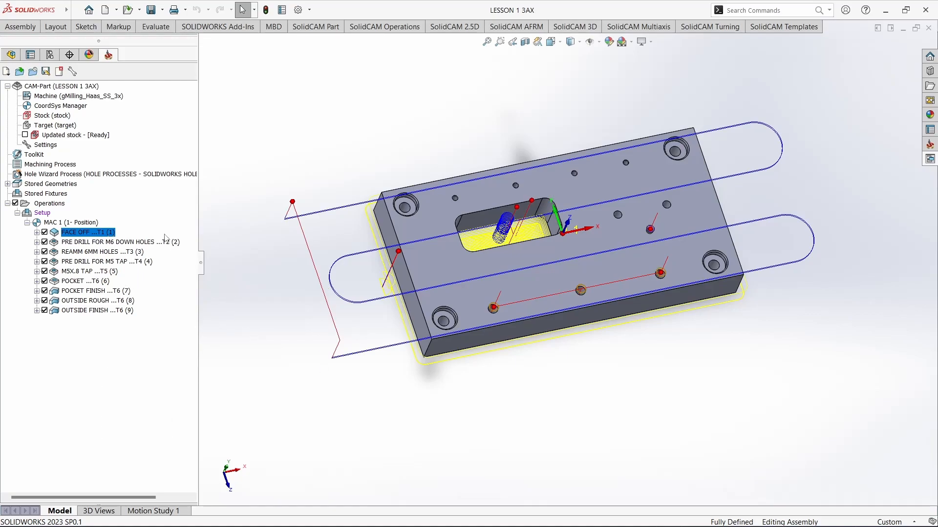
middle_click_drag(445, 254, 464, 238)
scroll(635, 261, "up", 1)
scroll(636, 260, "down", 2)
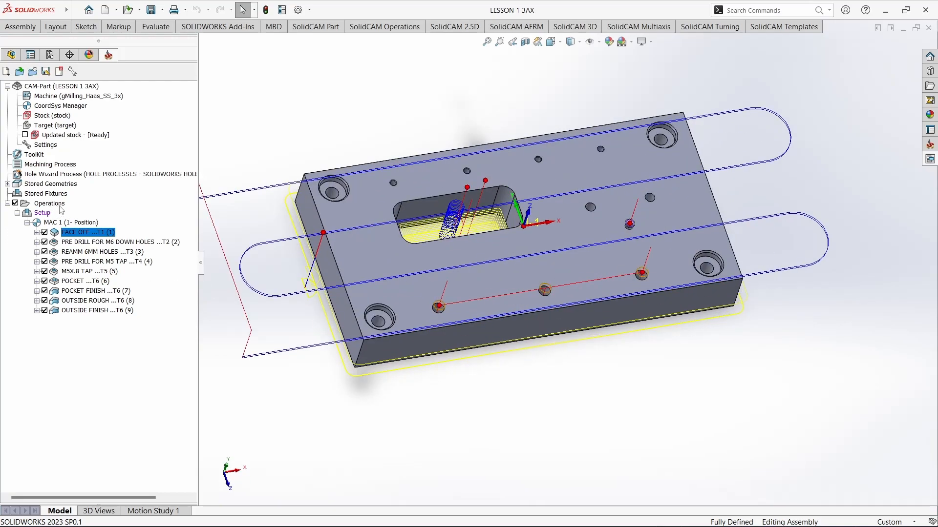
Simulate all operations from FACE OFF through OUTSIDE FINISH on the stock with SolidVerify.
left_click(96, 243)
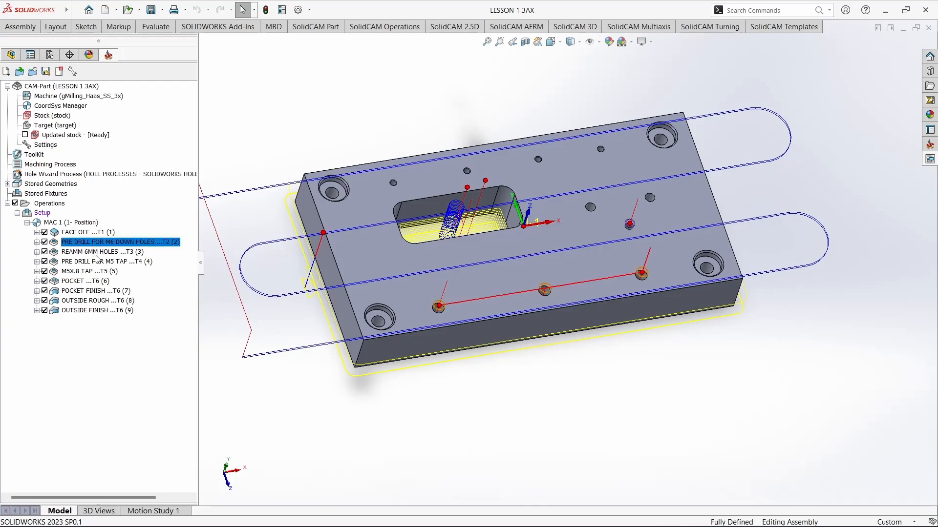
left_click(97, 261)
left_click(100, 272)
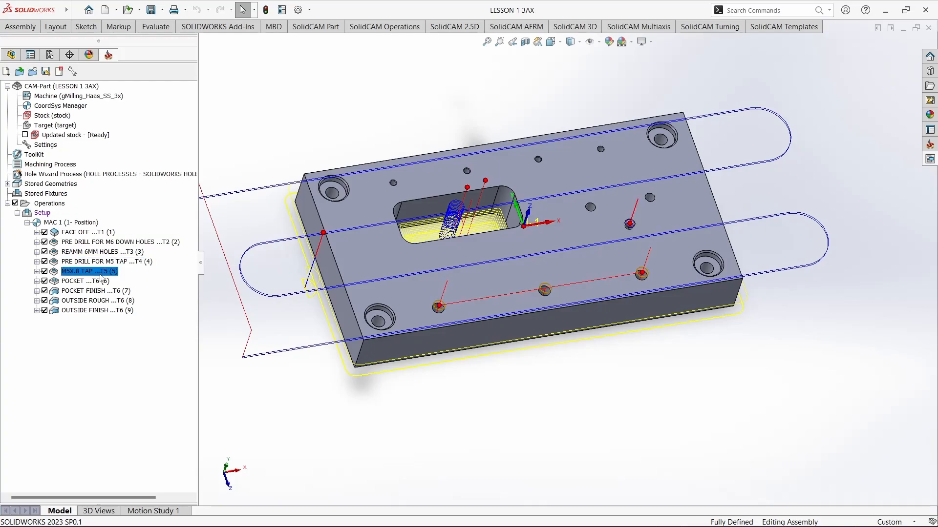
left_click(56, 205)
right_click(57, 207)
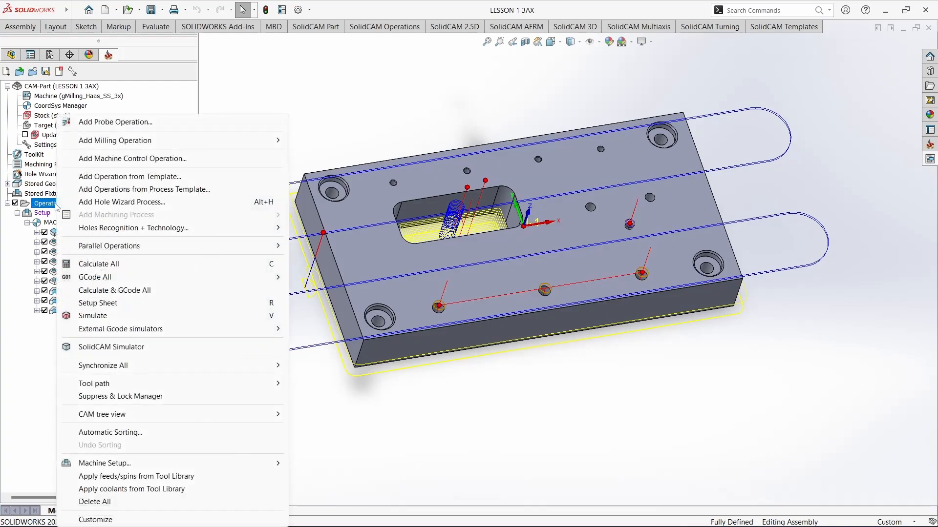
left_click(110, 318)
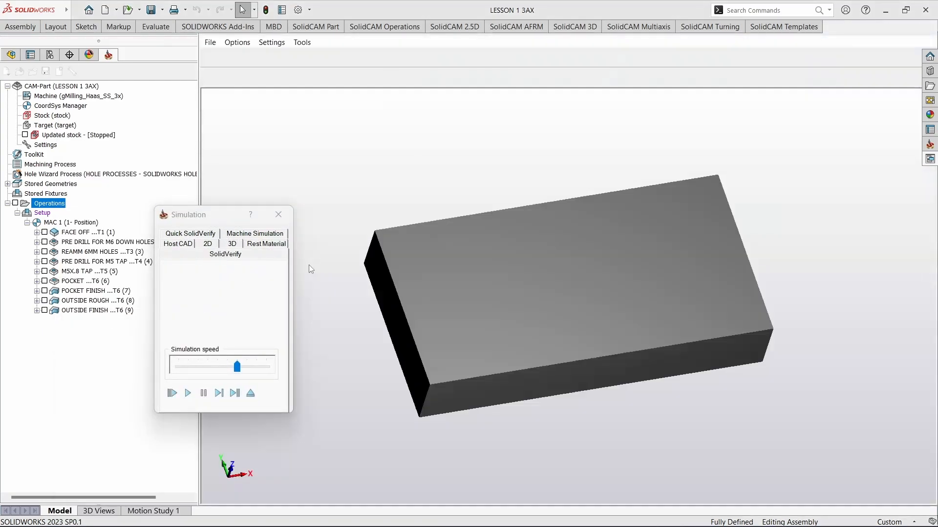
left_click(188, 394)
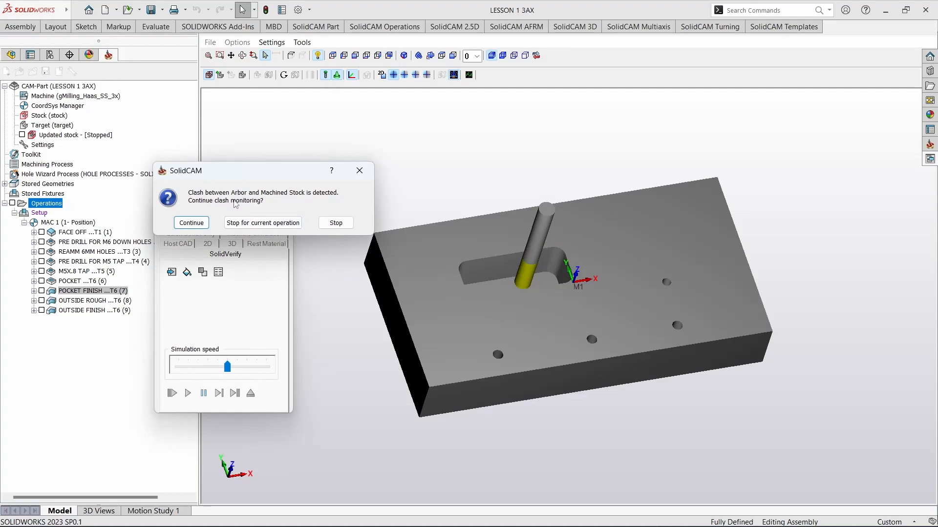
Continue clash monitoring during POCKET FINISH to examine the arbor against the pocket wall, and stop the monitoring for the rest of the simulation.
left_click(192, 223)
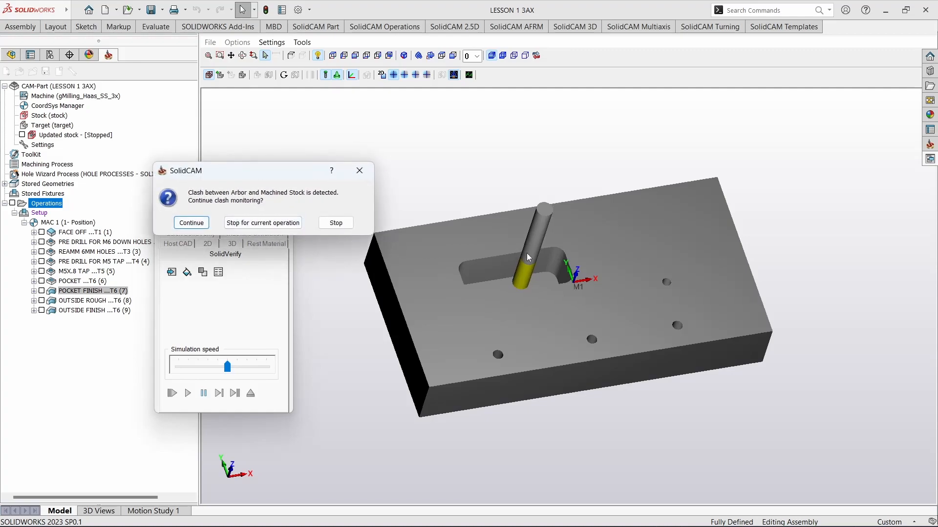
left_click(192, 223)
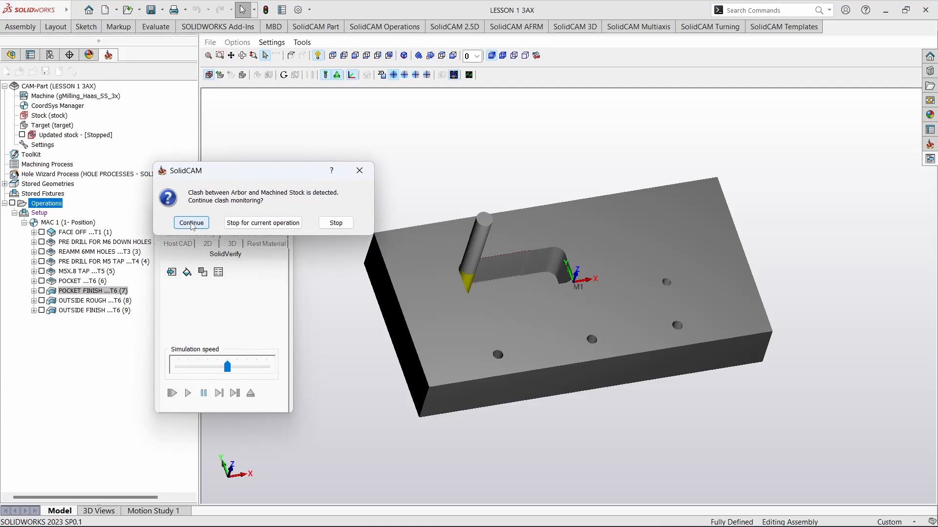
left_click(192, 225)
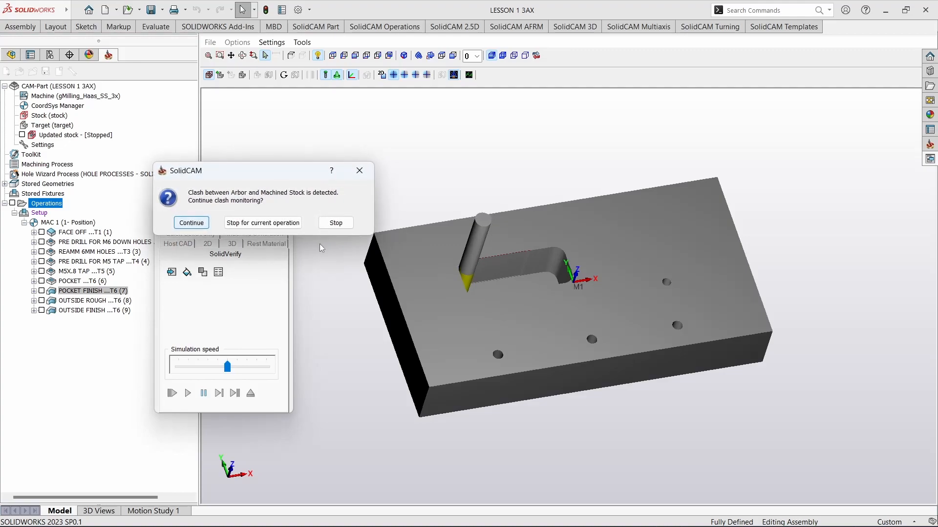
middle_click_drag(570, 307, 556, 292)
scroll(467, 281, "down", 5)
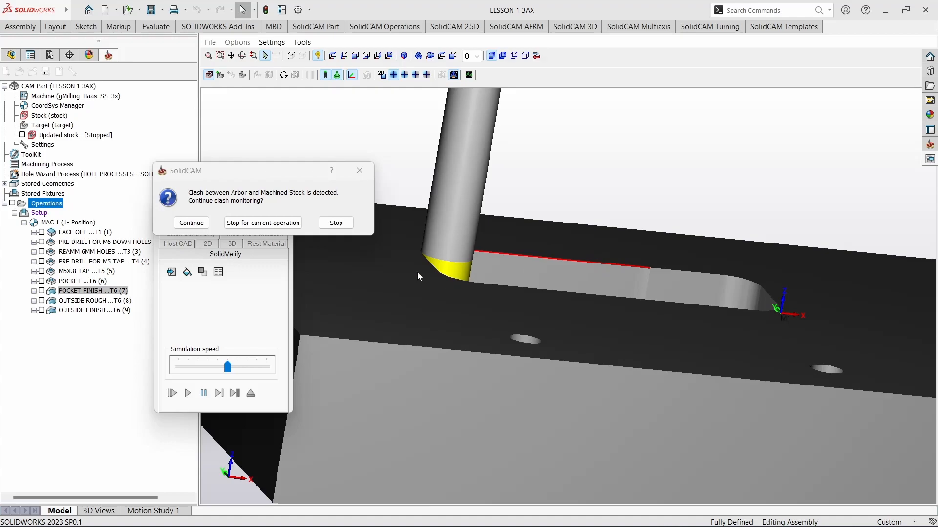
left_click(341, 223)
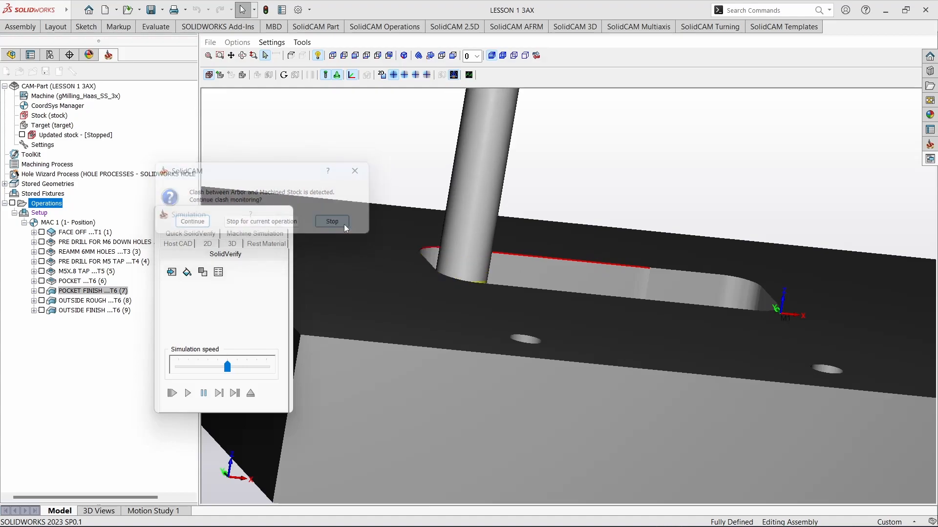
Finish the SolidVerify run, inspect the machined stock's pocket, holes and outside walls from several angles, and close the simulation.
scroll(505, 209, "up", 5)
middle_click_drag(505, 208, 530, 222)
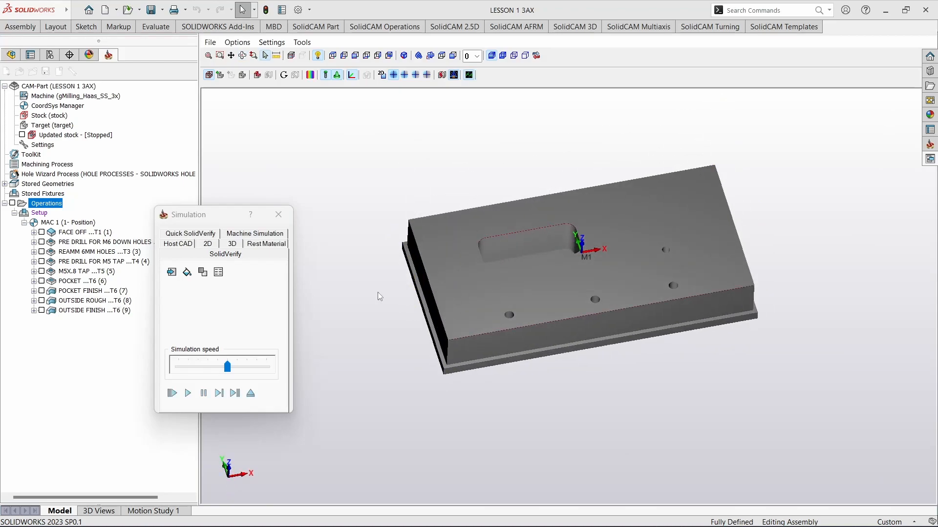
scroll(579, 280, "down", 5)
middle_click_drag(580, 280, 689, 248)
scroll(558, 253, "up", 5)
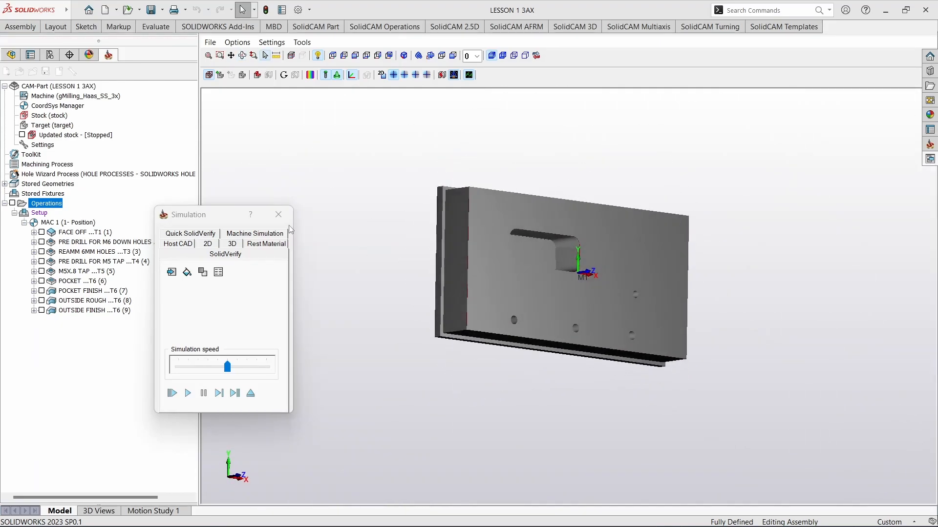
left_click(278, 214)
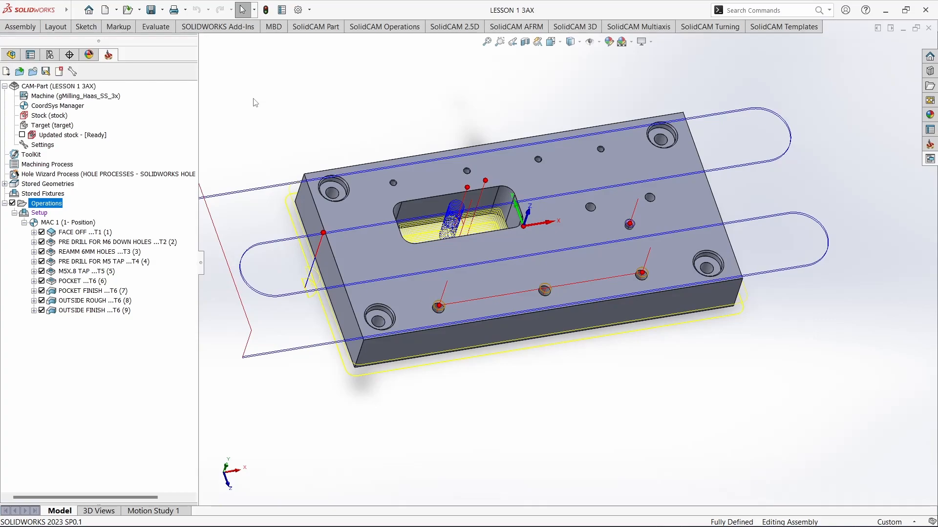
scroll(254, 102, "down", 3)
scroll(254, 102, "up", 3)
scroll(628, 269, "up", 3)
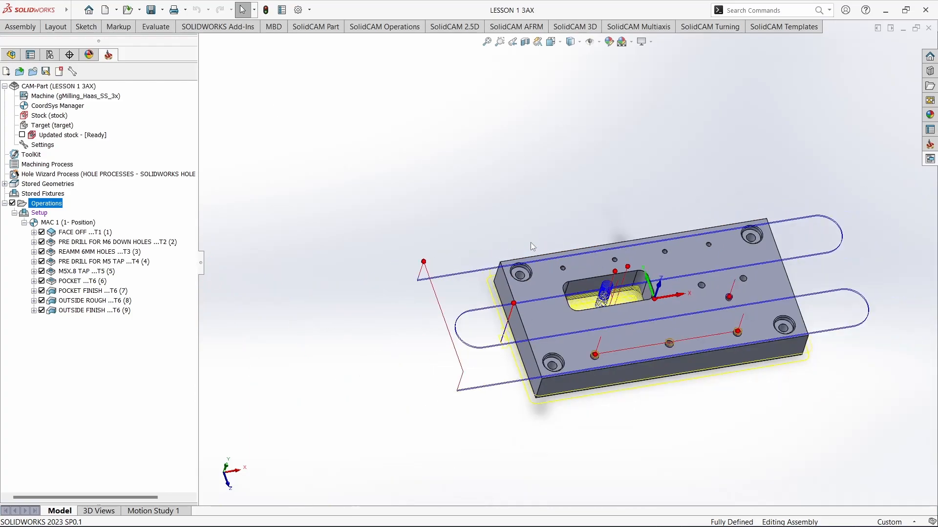
scroll(758, 352, "down", 2)
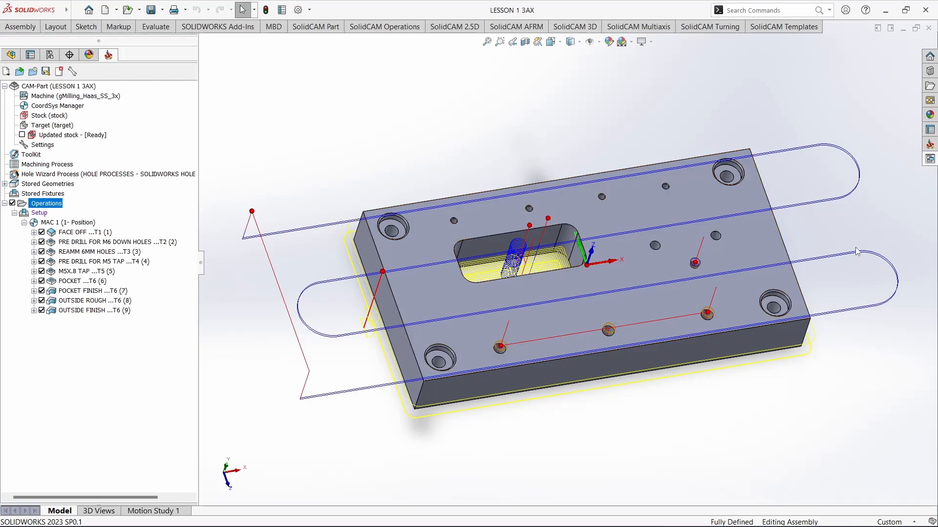
middle_click_drag(598, 376, 579, 374)
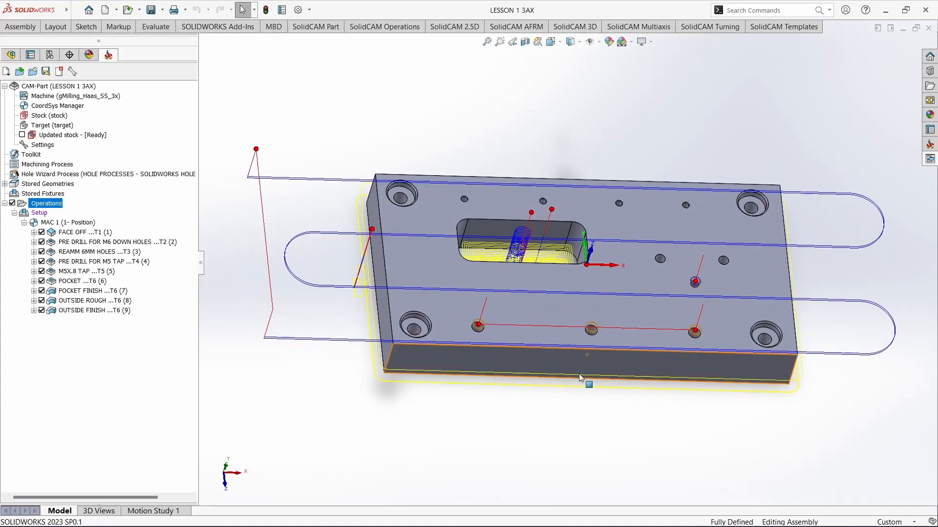